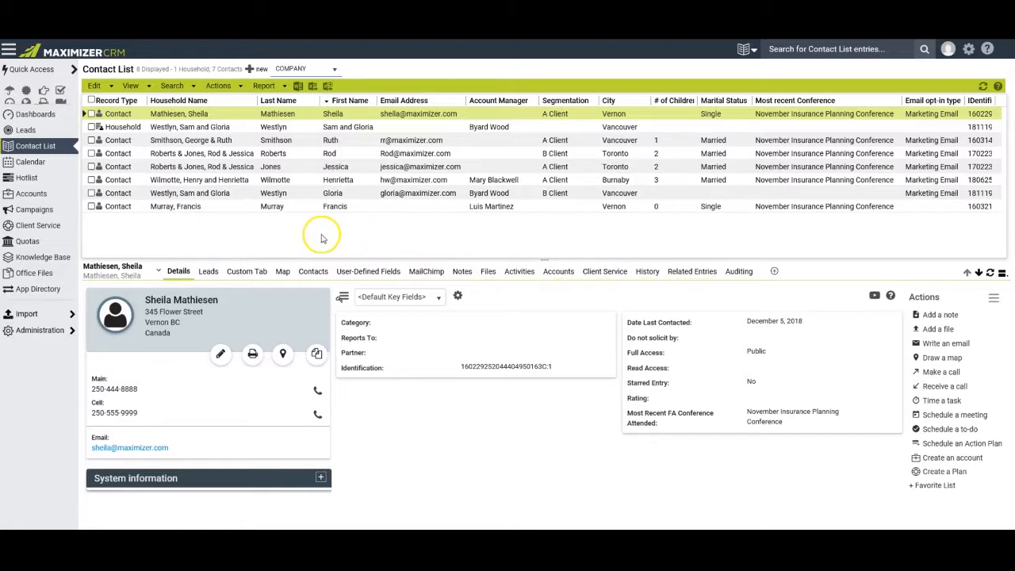
Load the third-row contact's details and glance through the Search, Report and Edit menus.
{"action": "left_click", "coordinate": [243, 128]}
{"action": "left_click", "coordinate": [243, 140]}
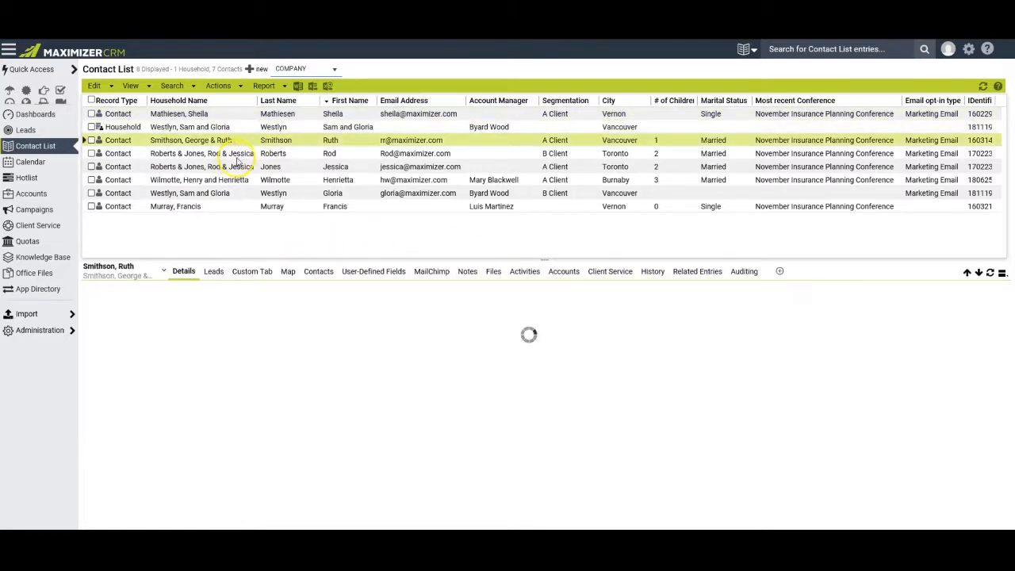
{"action": "left_click", "coordinate": [161, 87]}
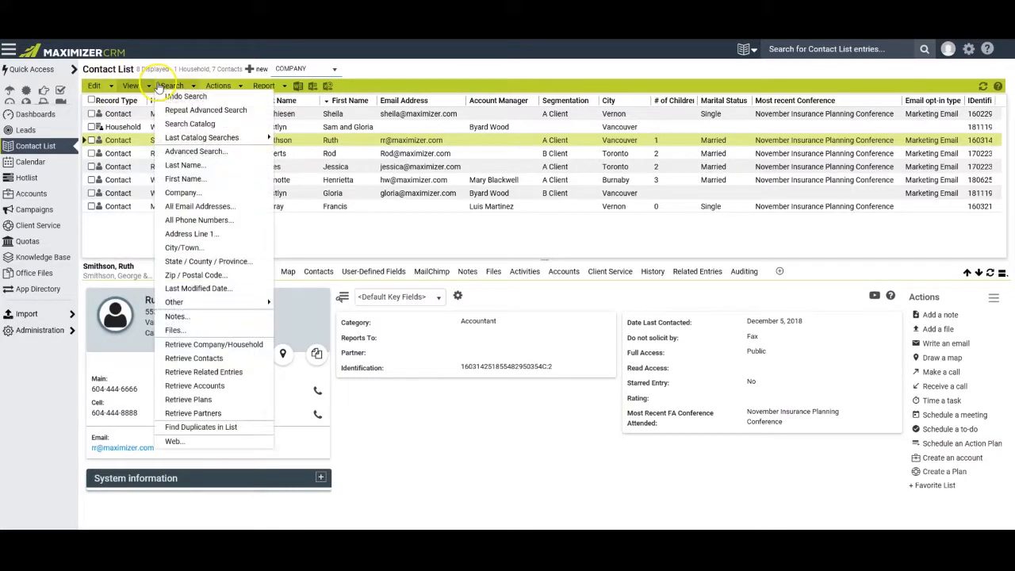
{"action": "mouse_move", "coordinate": [264, 86]}
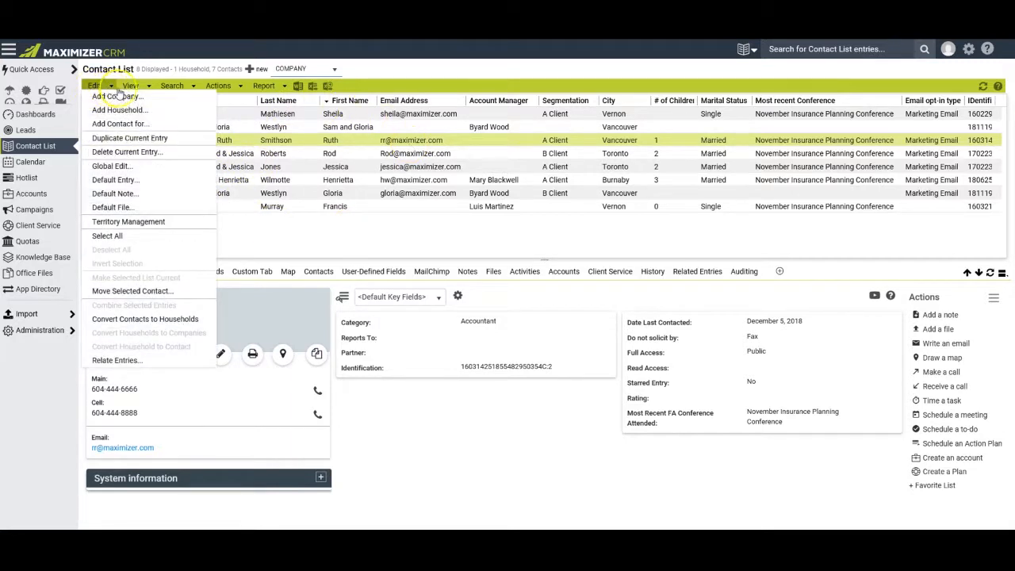
{"action": "mouse_move", "coordinate": [172, 85]}
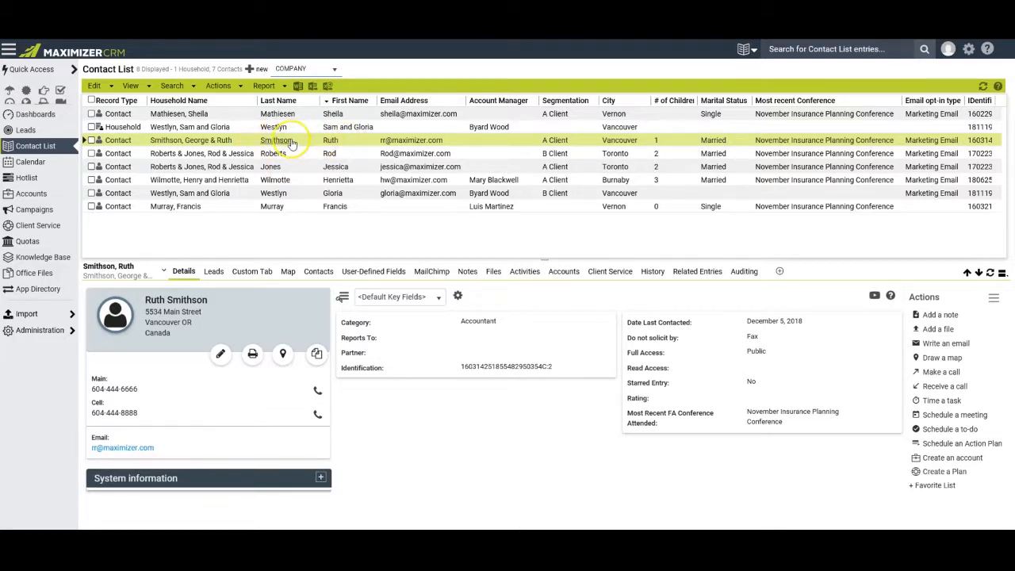
Switch the details to the other household member and apply the *Basic Information key fields.
{"action": "left_click", "coordinate": [105, 270]}
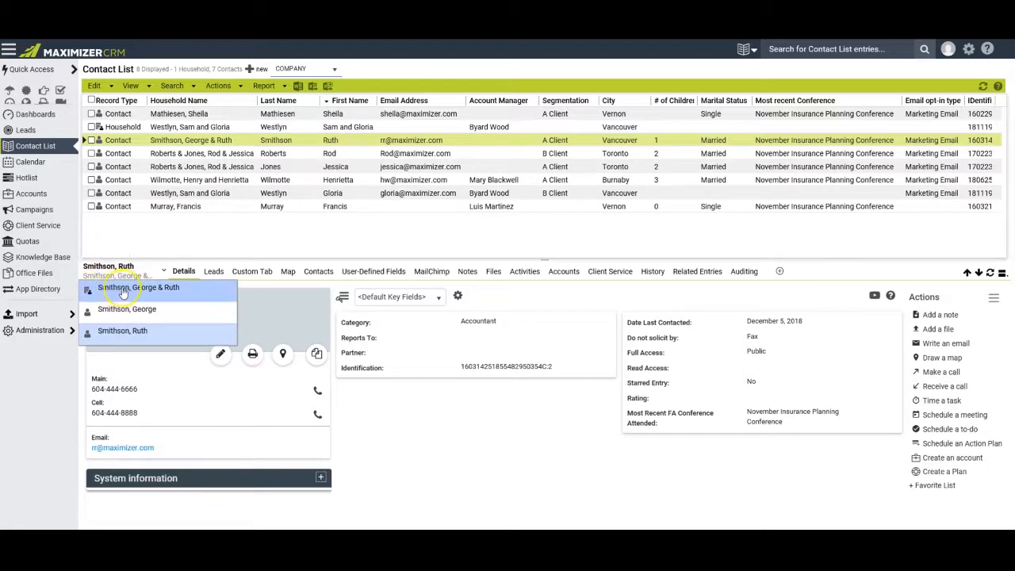
{"action": "left_click", "coordinate": [148, 340]}
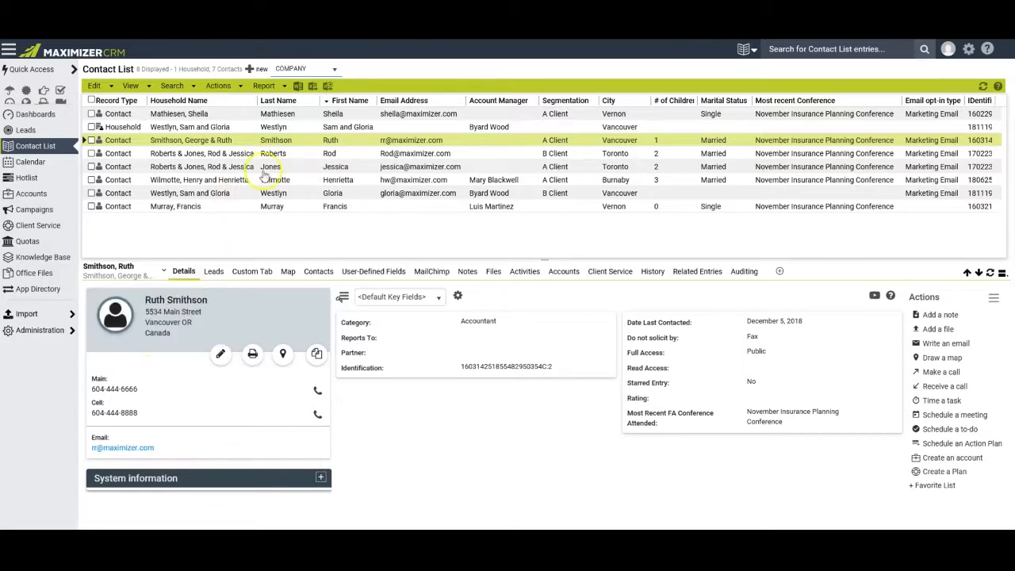
{"action": "left_click", "coordinate": [131, 271]}
{"action": "left_click", "coordinate": [124, 313]}
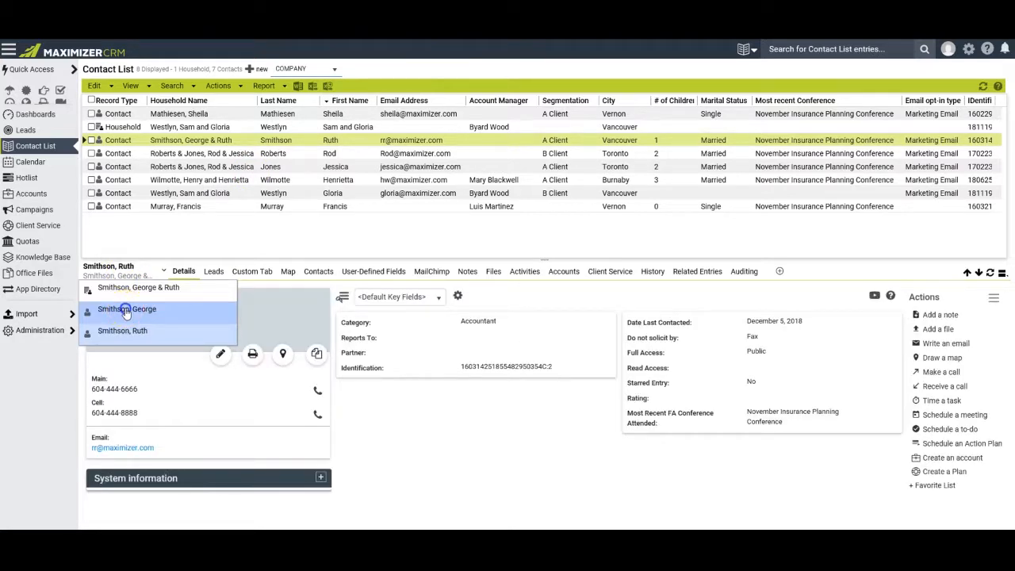
{"action": "left_click", "coordinate": [126, 312]}
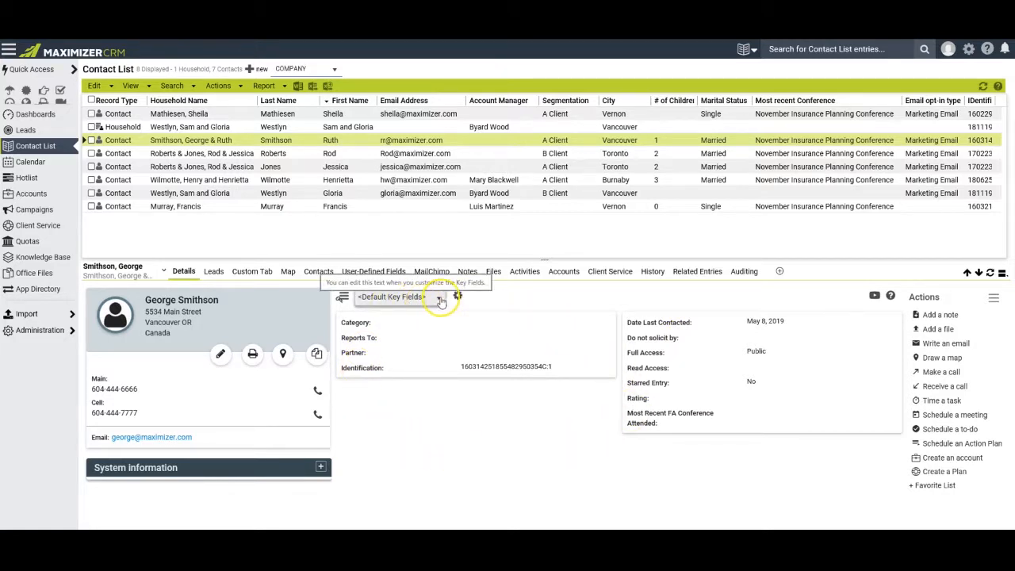
{"action": "left_click", "coordinate": [440, 297]}
{"action": "left_click", "coordinate": [399, 376]}
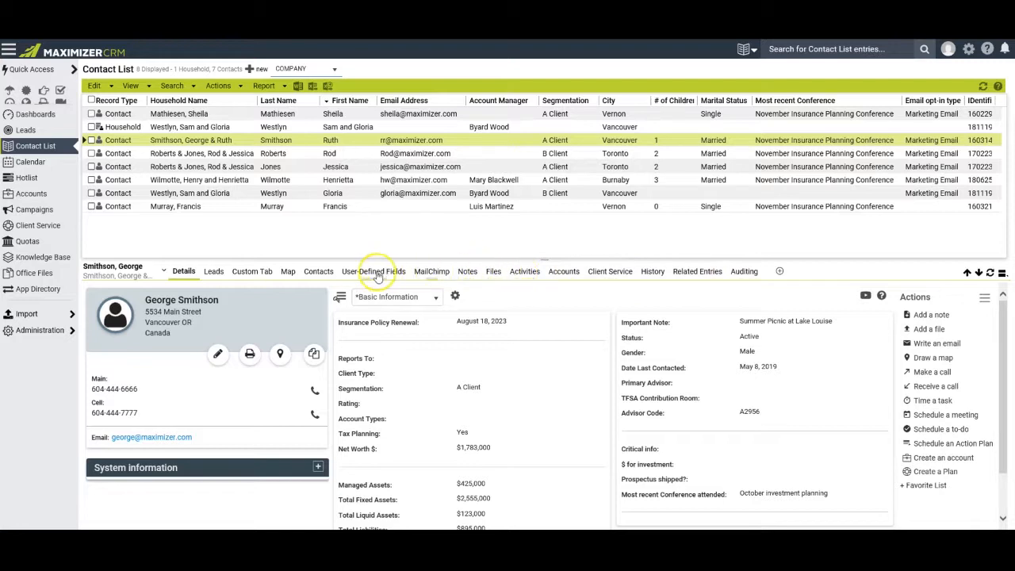
Show the Custom Tab view in the contact's detail pane.
{"action": "left_click", "coordinate": [253, 272]}
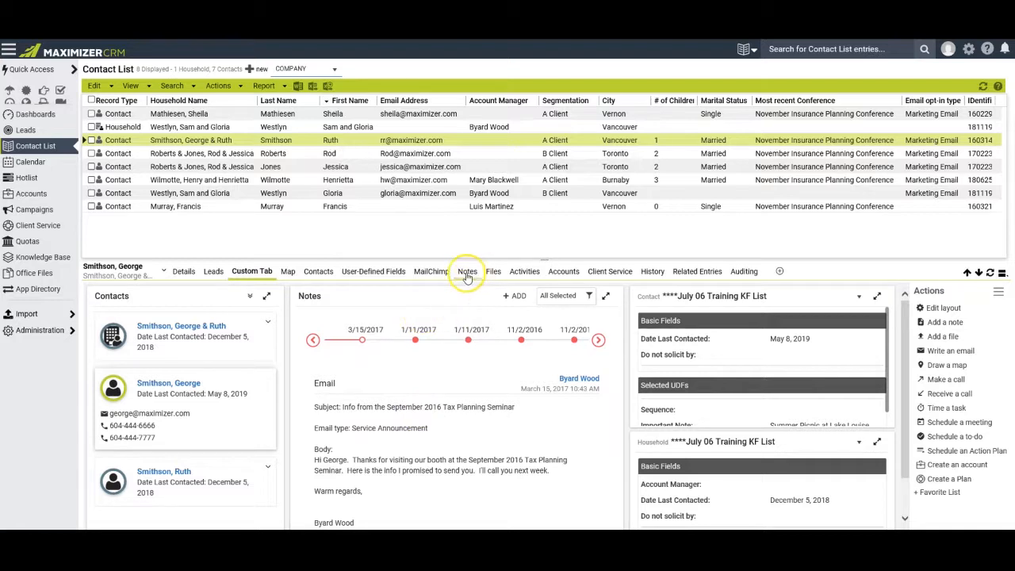
Start editing the Custom Tab layout and add an Activities widget.
{"action": "double_click", "coordinate": [888, 360]}
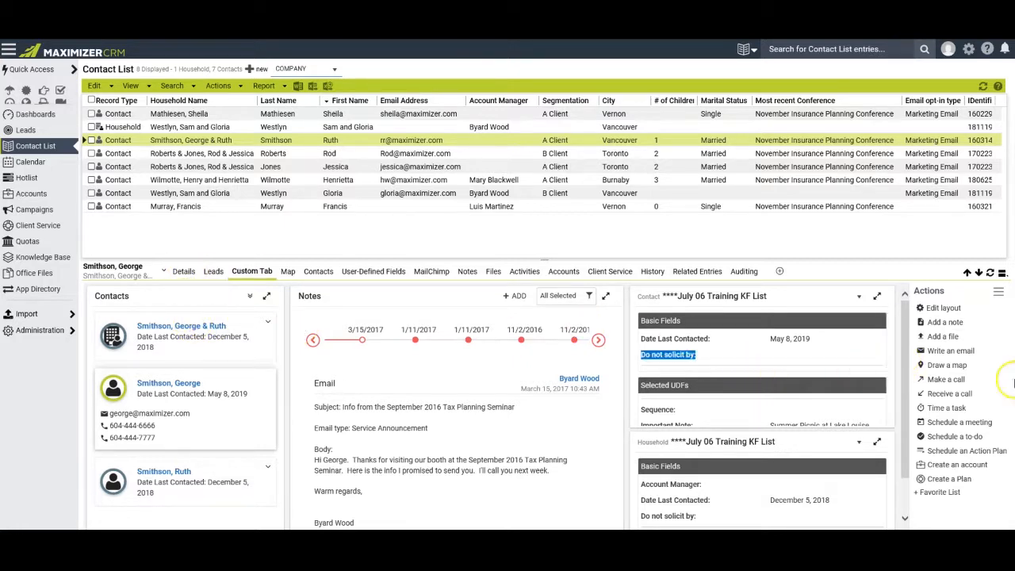
{"action": "left_click", "coordinate": [942, 308]}
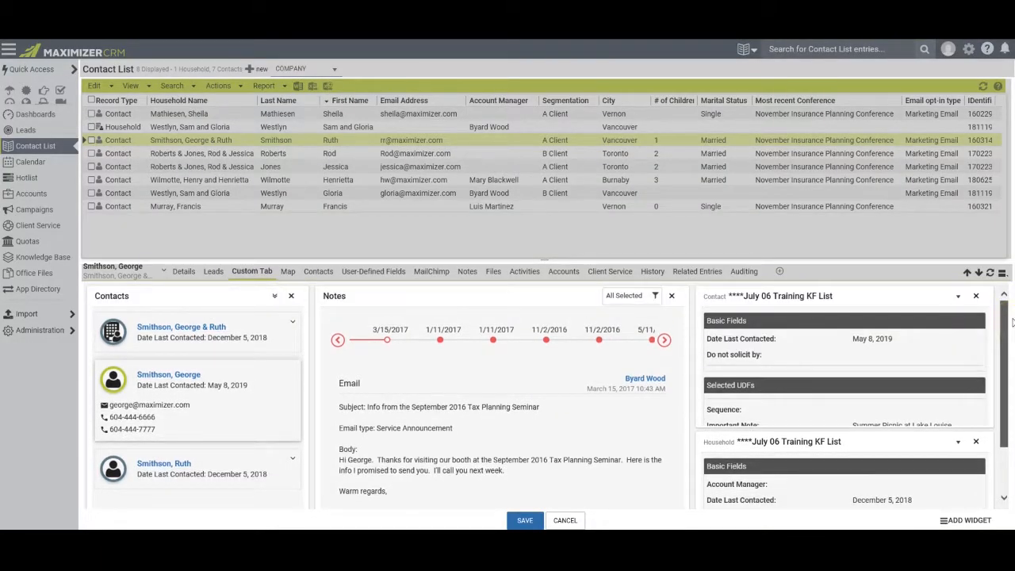
{"action": "scroll", "coordinate": [1012, 321], "scroll_direction": "down", "scroll_amount": 2}
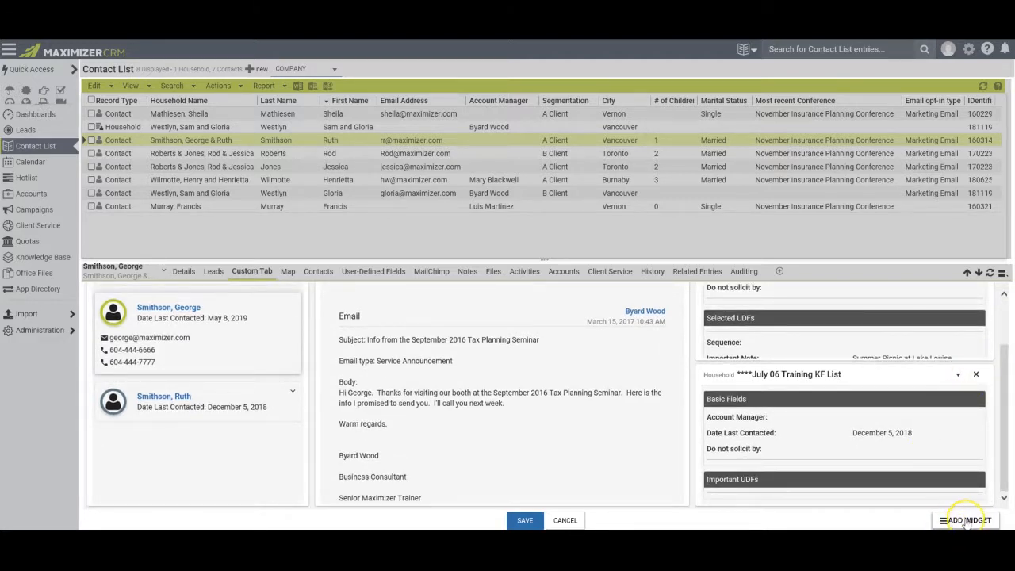
{"action": "left_click", "coordinate": [966, 521]}
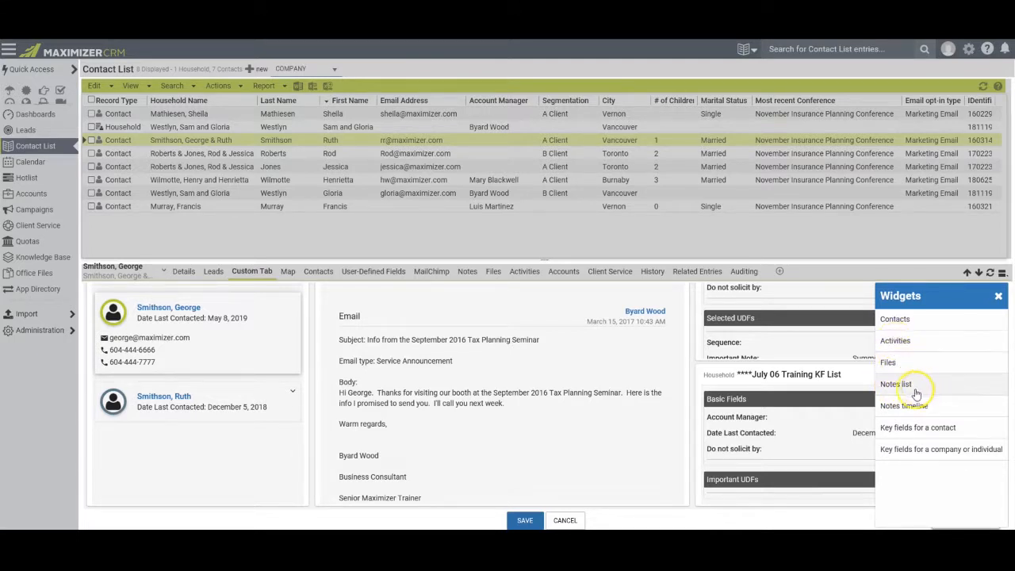
{"action": "left_click", "coordinate": [894, 341]}
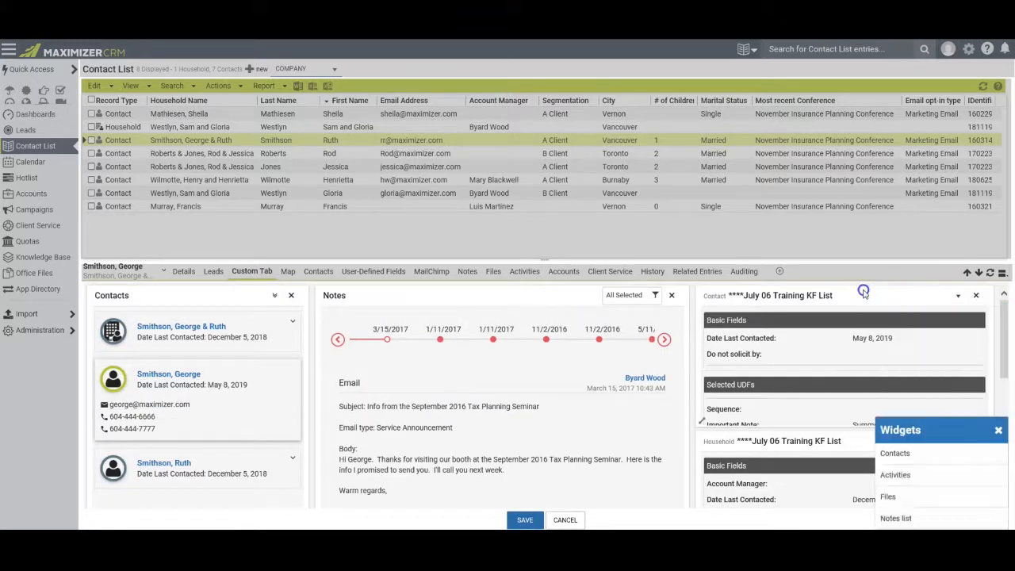
Add Notes list and Files widgets, then save the Custom Tab layout.
{"action": "scroll", "coordinate": [252, 397], "scroll_direction": "down", "scroll_amount": 3}
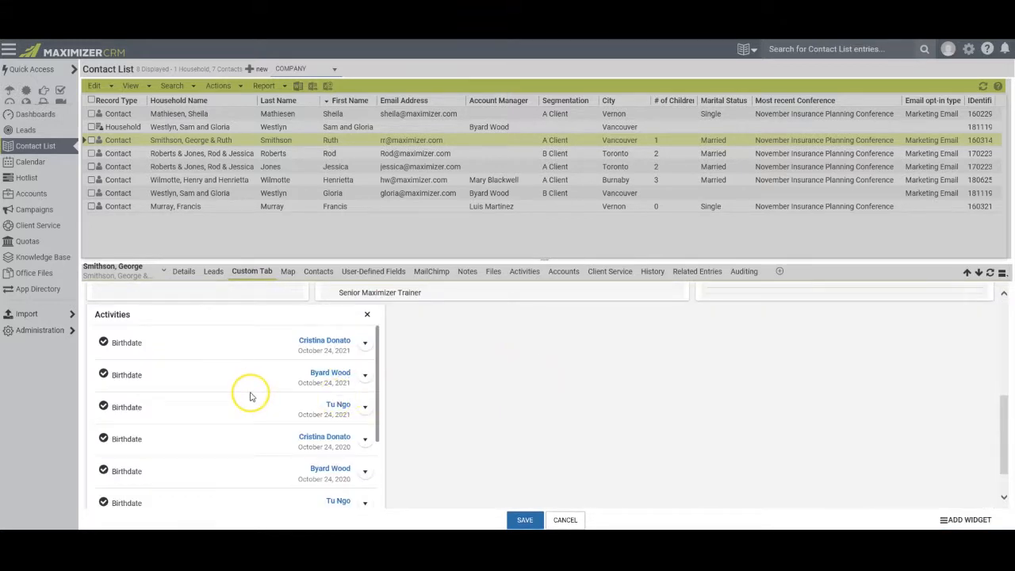
{"action": "scroll", "coordinate": [250, 396], "scroll_direction": "down", "scroll_amount": 1}
{"action": "left_click", "coordinate": [967, 520]}
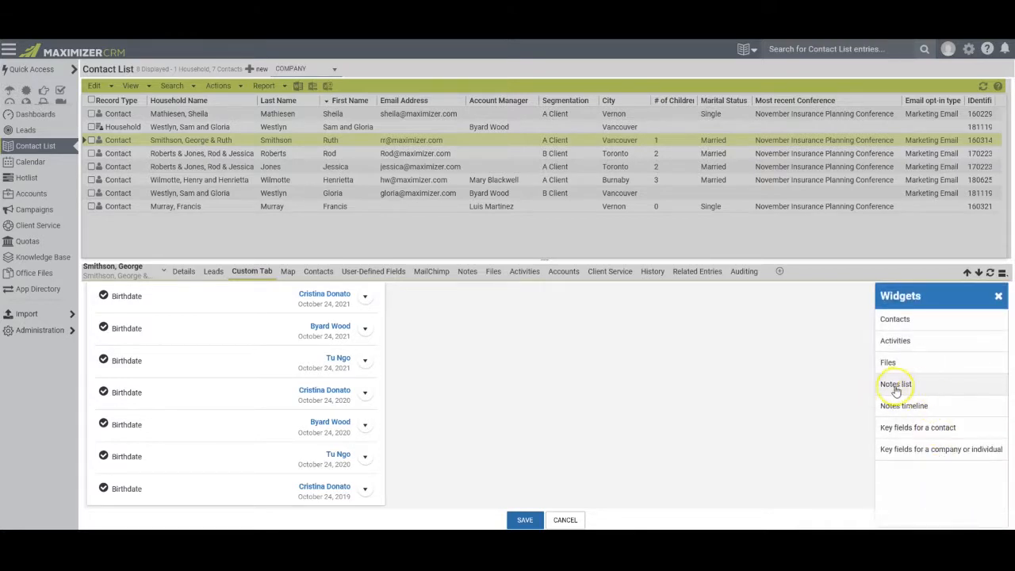
{"action": "left_click", "coordinate": [897, 386]}
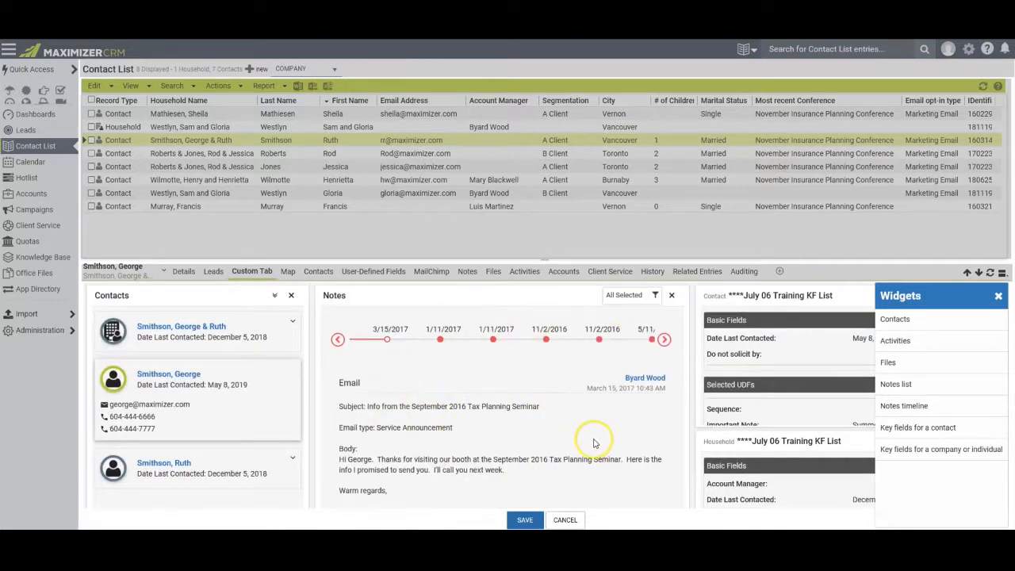
{"action": "scroll", "coordinate": [591, 442], "scroll_direction": "down", "scroll_amount": 3}
{"action": "scroll", "coordinate": [593, 441], "scroll_direction": "down", "scroll_amount": 3}
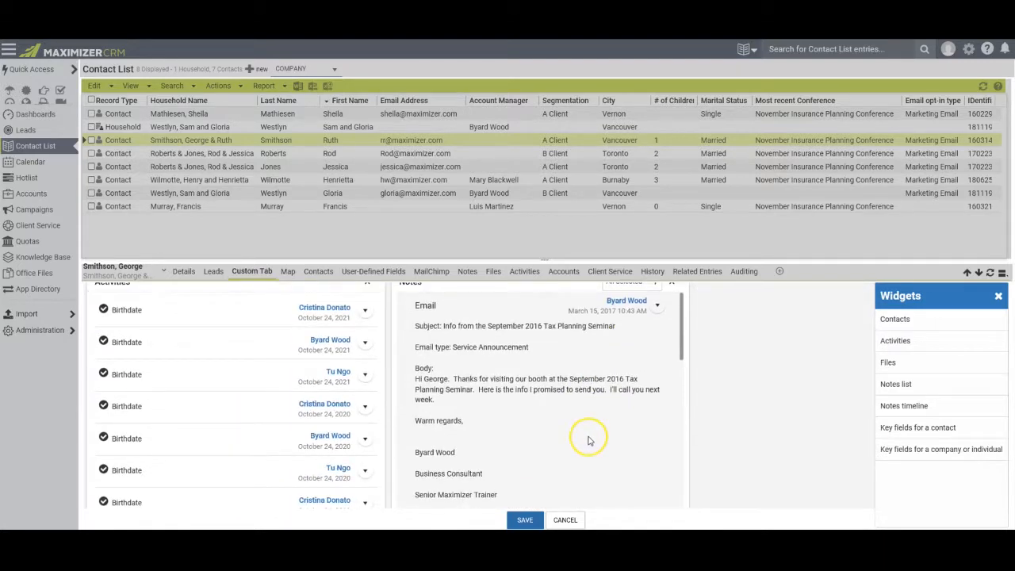
{"action": "left_click", "coordinate": [893, 364]}
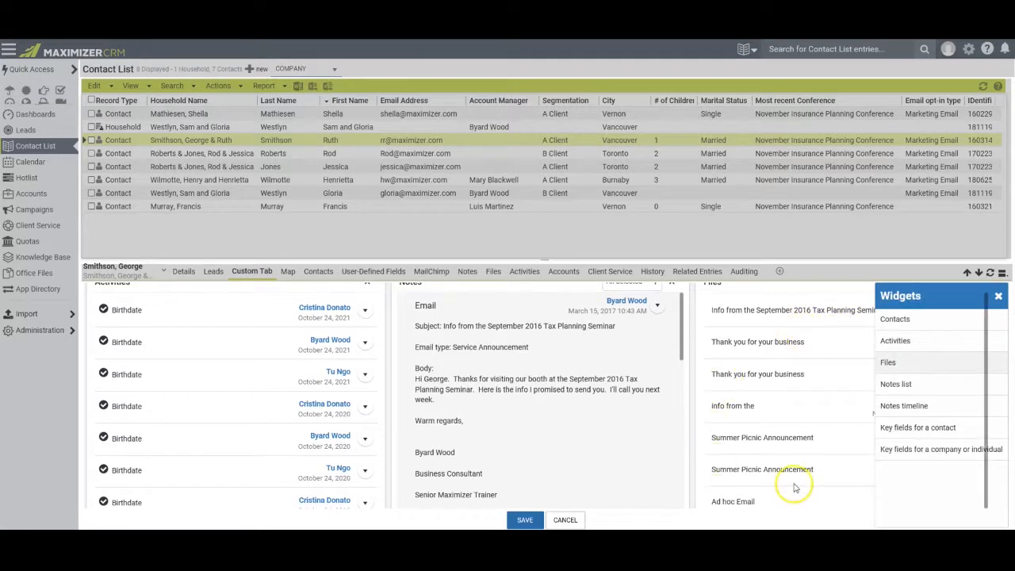
{"action": "left_click", "coordinate": [999, 298]}
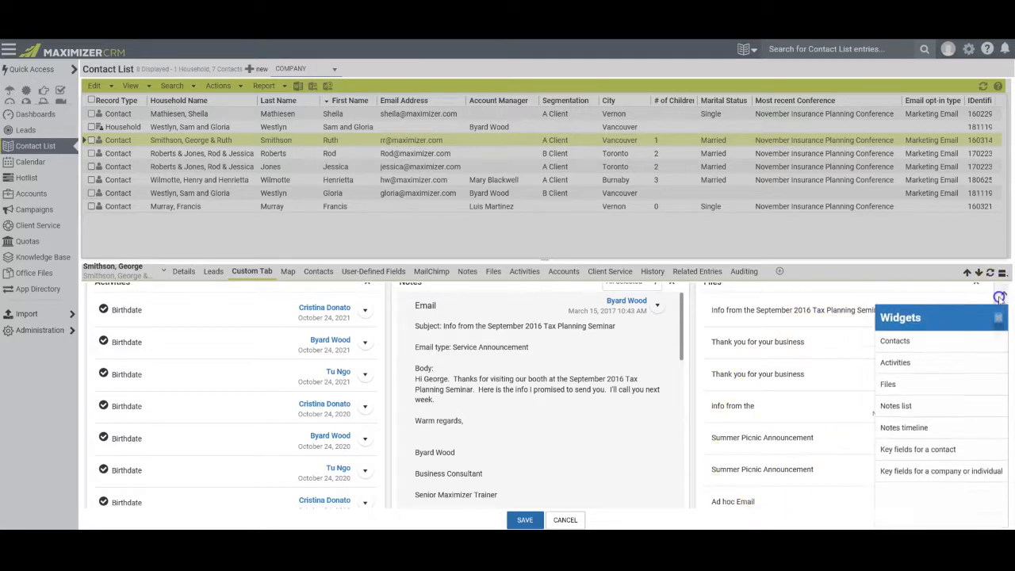
{"action": "left_click", "coordinate": [526, 520]}
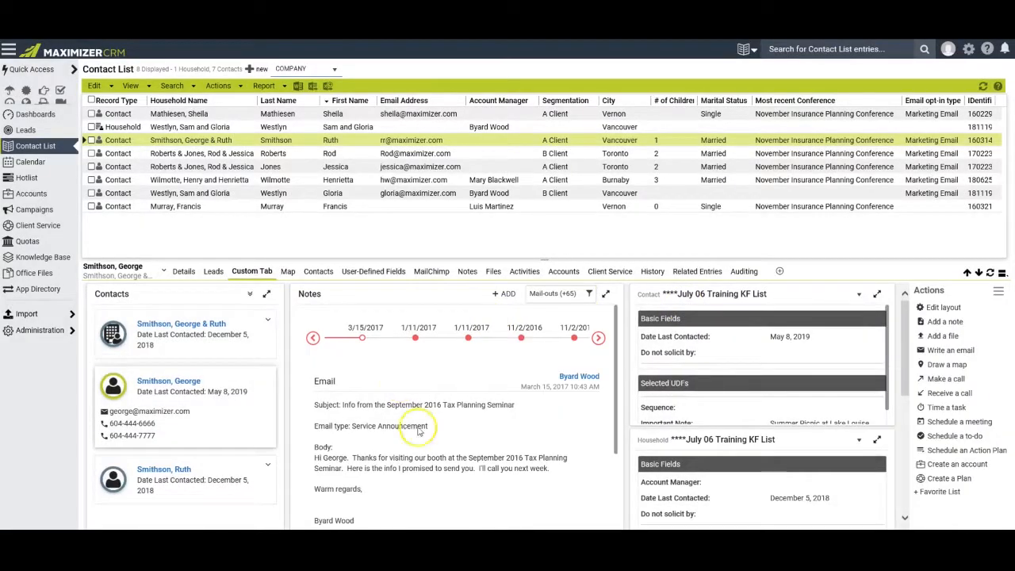
Expand the Notes widget to full screen and browse the email note options and note type filter.
{"action": "mouse_move", "coordinate": [904, 350]}
{"action": "left_mouse_down"}
{"action": "mouse_move", "coordinate": [905, 487]}
{"action": "mouse_move", "coordinate": [906, 342]}
{"action": "left_mouse_up"}
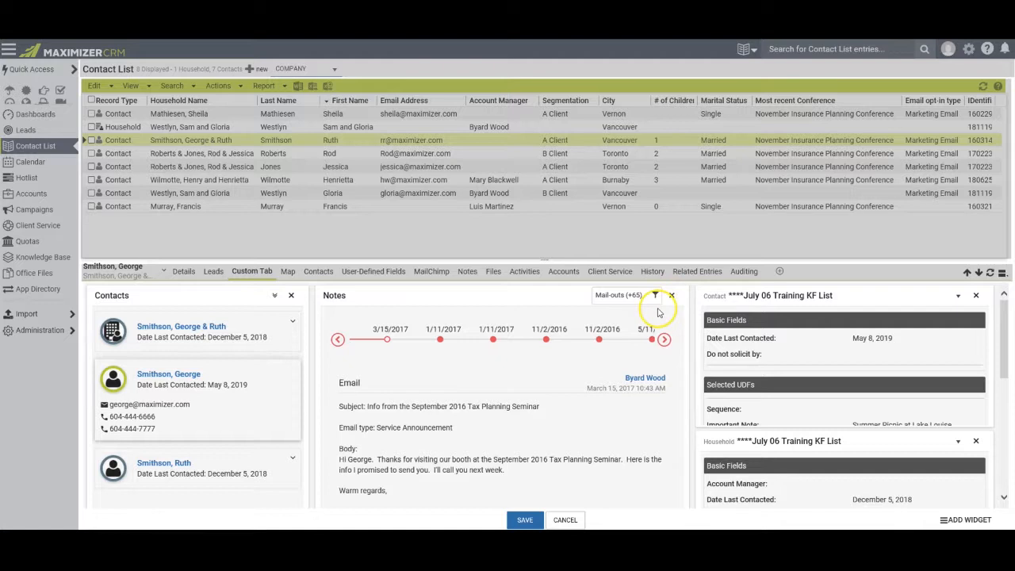
{"action": "left_click_drag", "start_coordinate": [688, 346], "coordinate": [593, 392]}
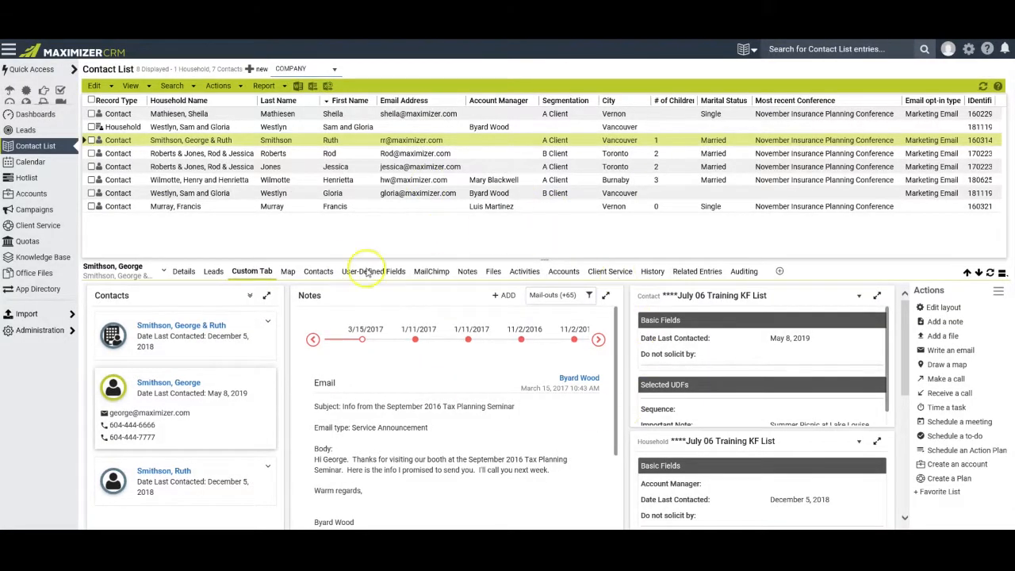
{"action": "scroll", "coordinate": [549, 408], "scroll_direction": "down", "scroll_amount": 5}
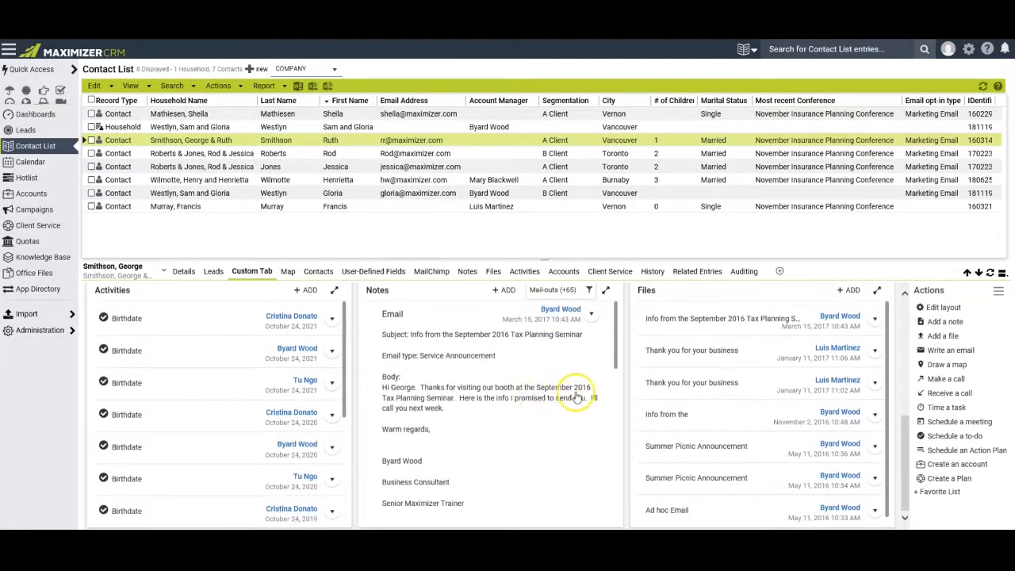
{"action": "left_click", "coordinate": [606, 293]}
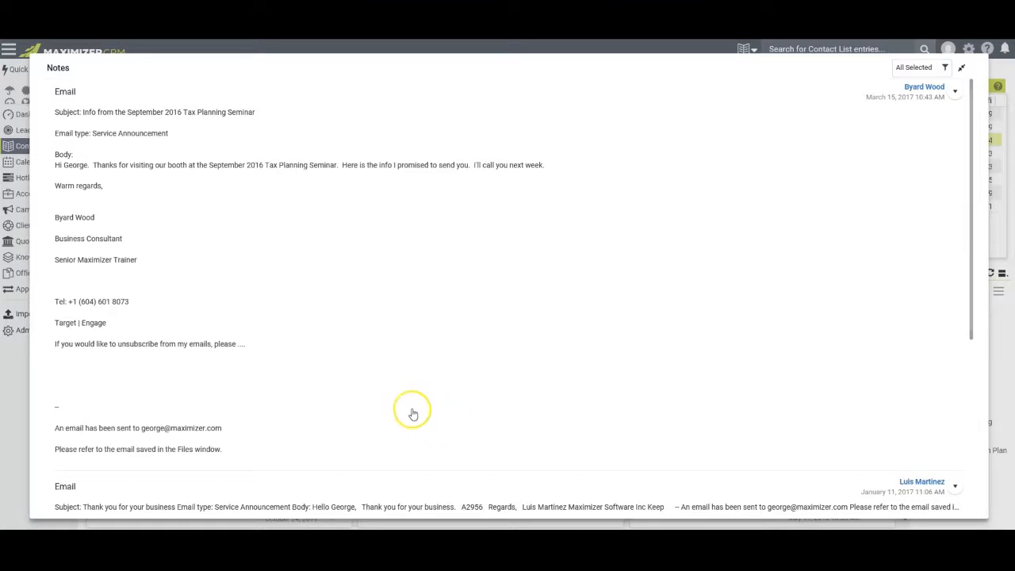
{"action": "left_click", "coordinate": [954, 91]}
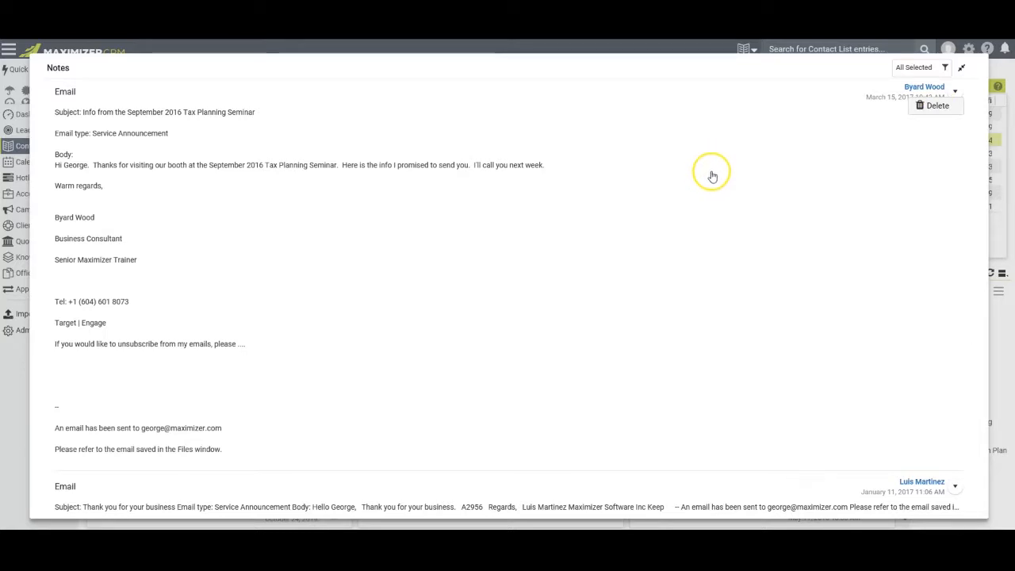
{"action": "left_click", "coordinate": [945, 68]}
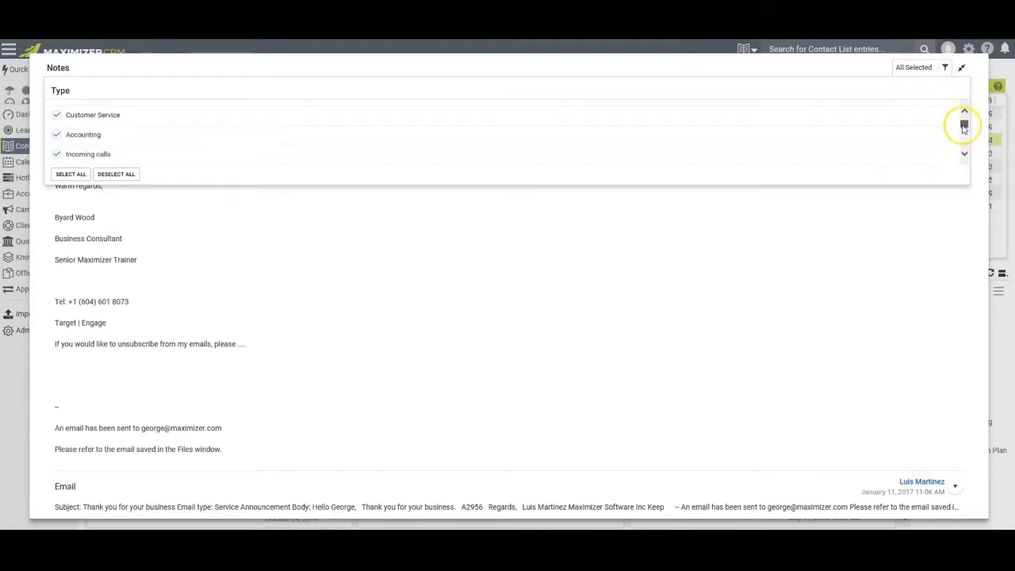
{"action": "scroll", "coordinate": [964, 127], "scroll_direction": "down", "scroll_amount": 10}
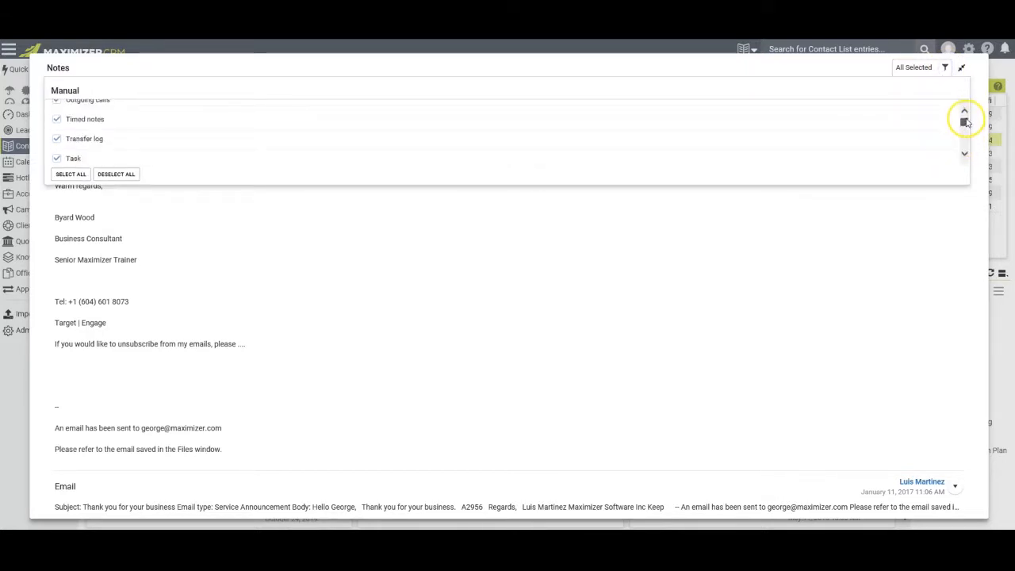
{"action": "left_click_drag", "start_coordinate": [966, 122], "coordinate": [963, 108]}
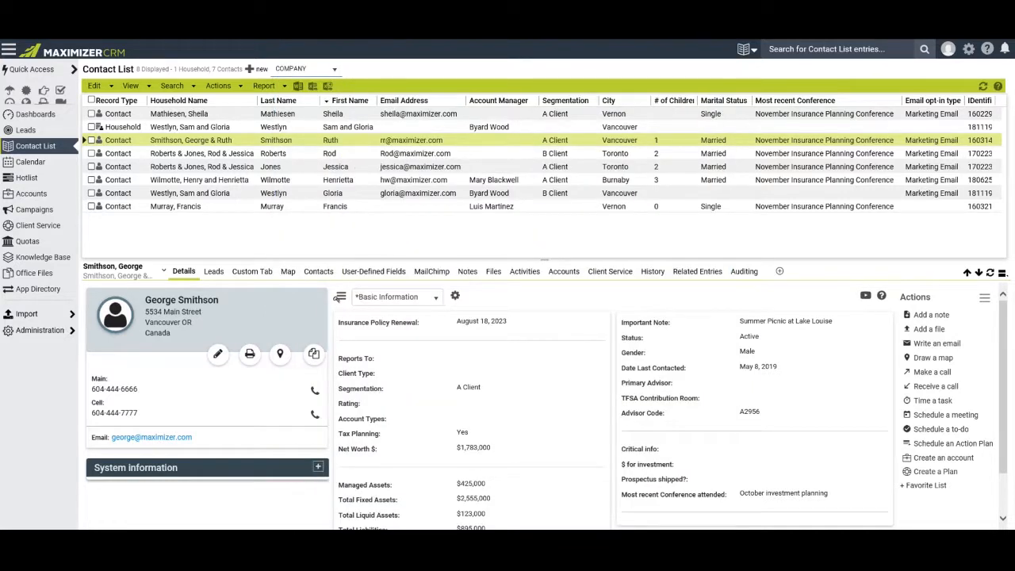
Explore the new-entry type list and the Smithson record's Add submenu, then bring up View options.
{"action": "left_click", "coordinate": [97, 85]}
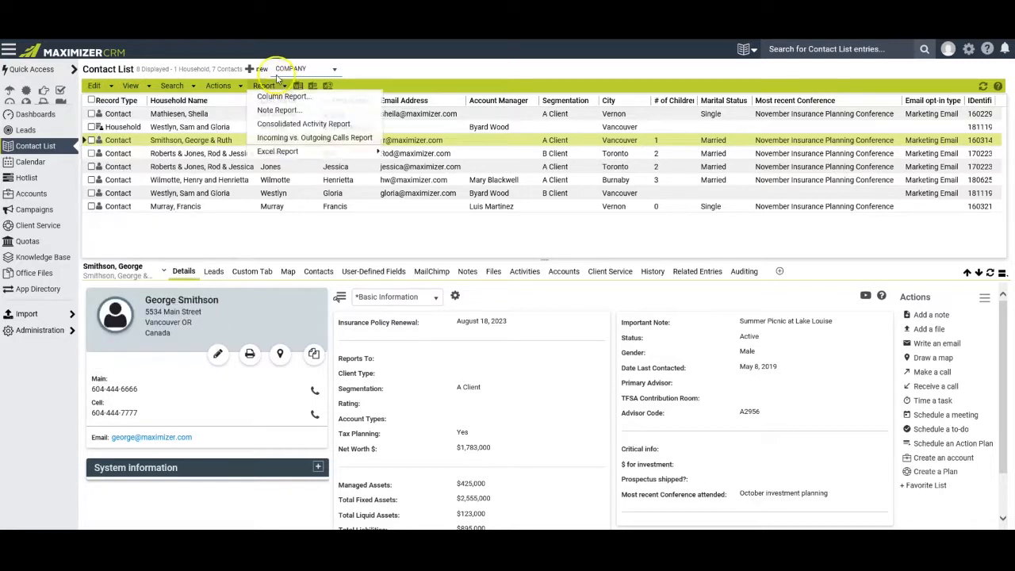
{"action": "left_click", "coordinate": [334, 69]}
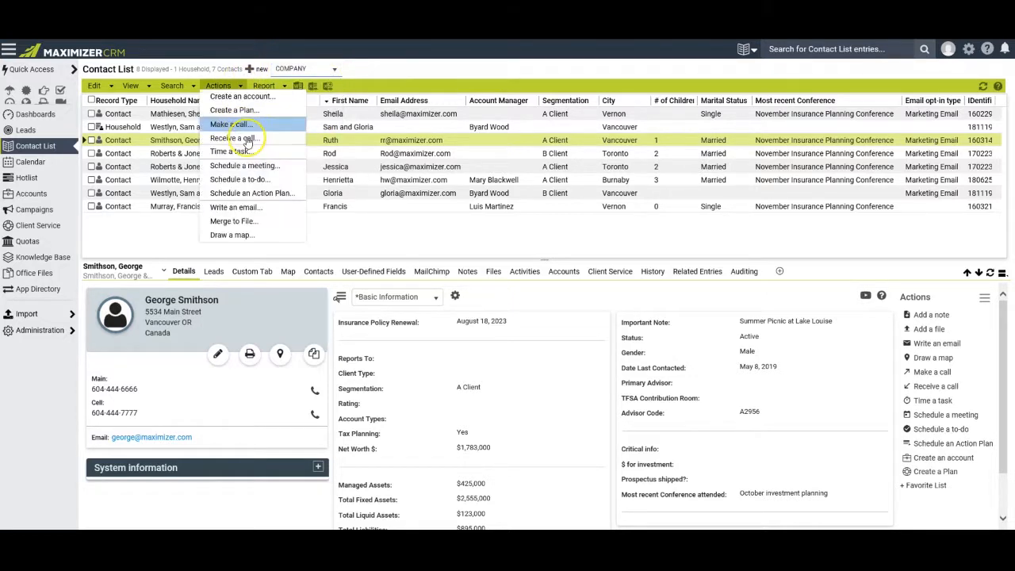
{"action": "right_click", "coordinate": [309, 142]}
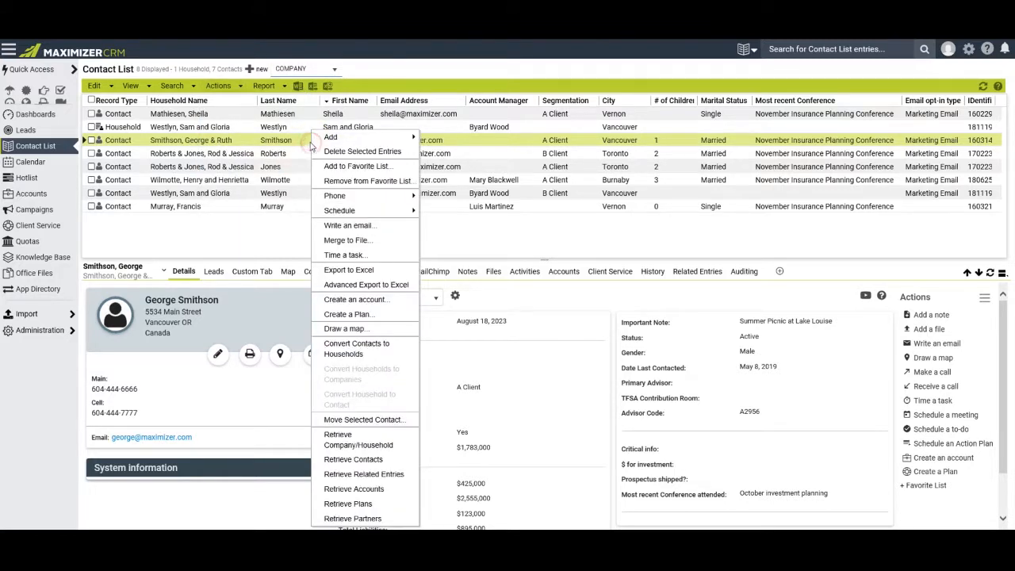
{"action": "left_click", "coordinate": [322, 140]}
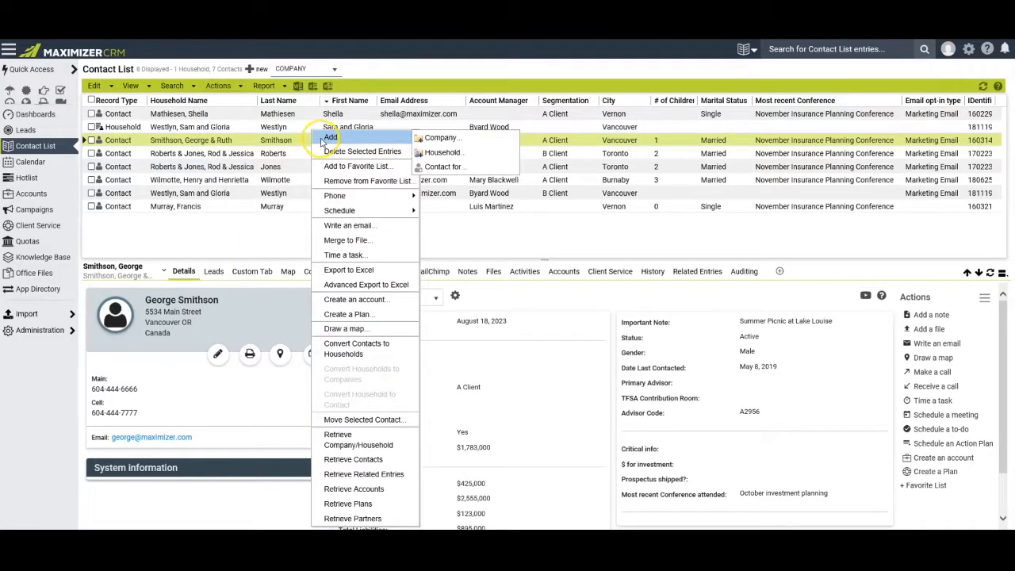
{"action": "left_click", "coordinate": [435, 168]}
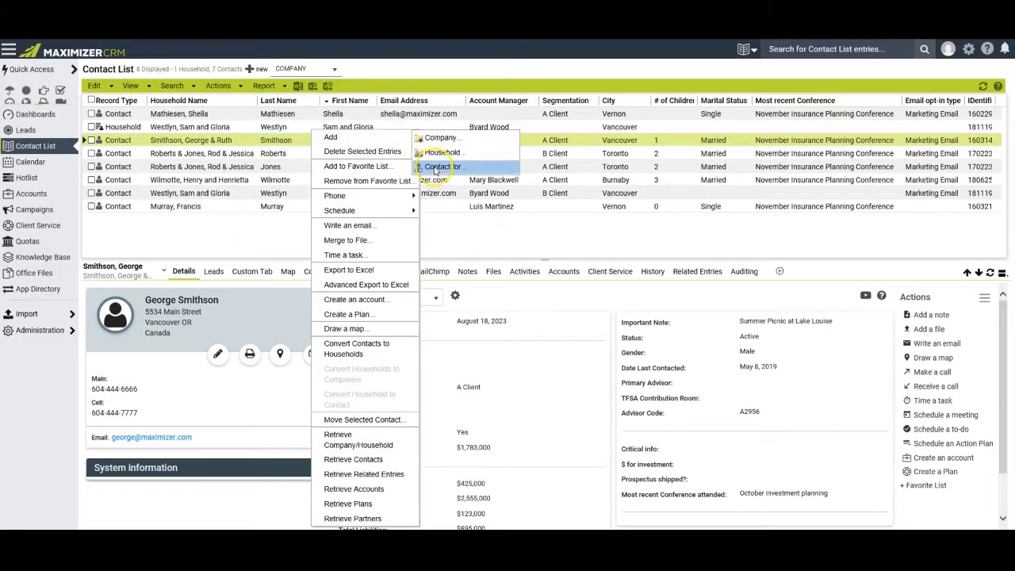
{"action": "left_click", "coordinate": [242, 233]}
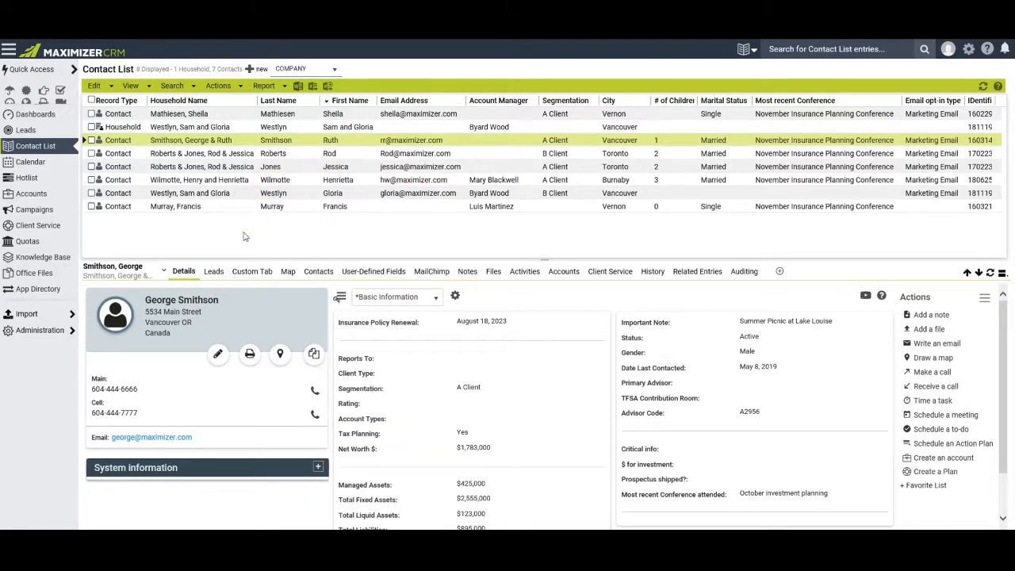
{"action": "left_click", "coordinate": [131, 86]}
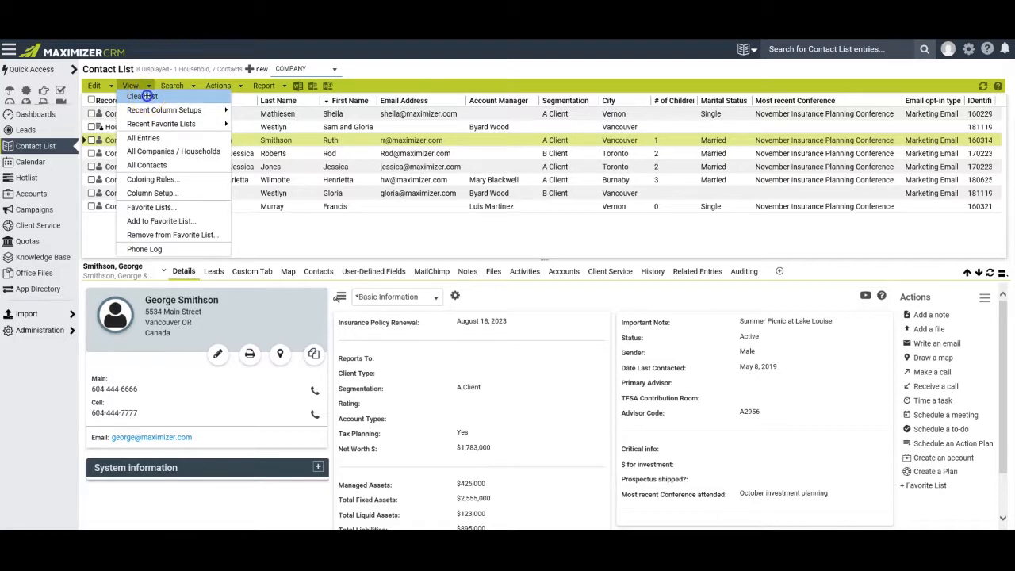
Clear the Contact List and look through the Edit menu's add-entry options.
{"action": "left_click", "coordinate": [146, 96]}
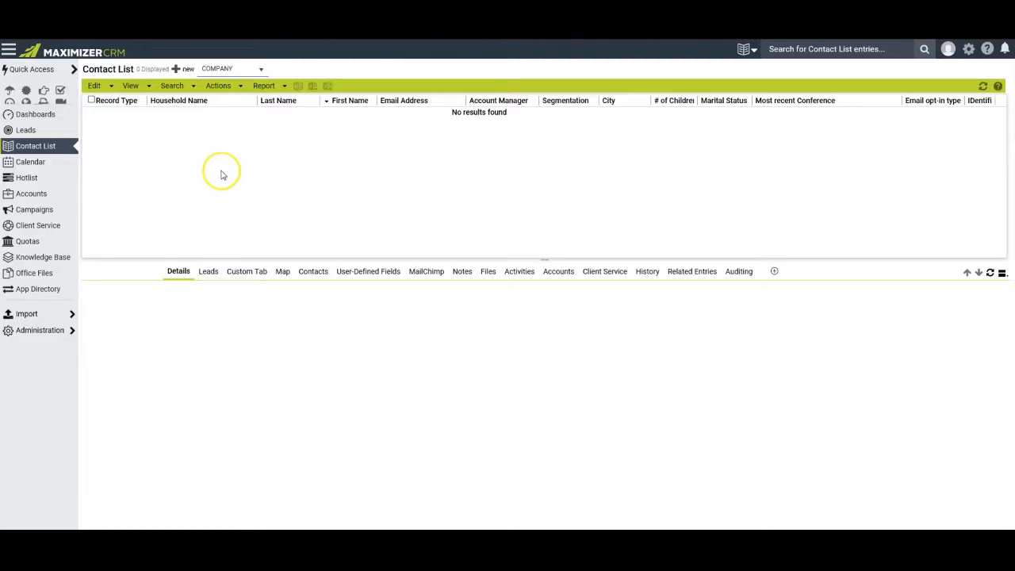
{"action": "left_click", "coordinate": [94, 86]}
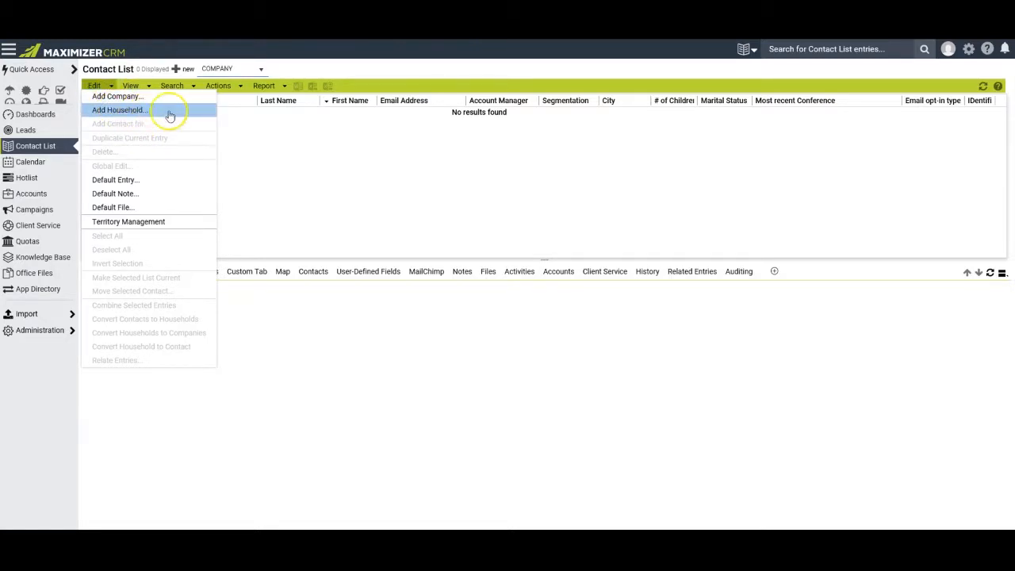
{"action": "left_click", "coordinate": [132, 126]}
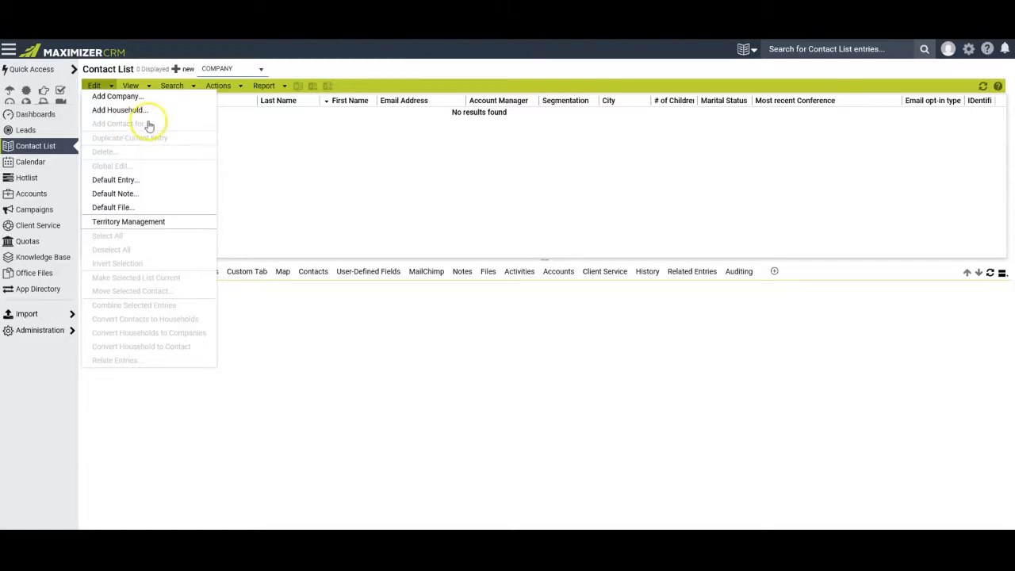
{"action": "left_click", "coordinate": [131, 113]}
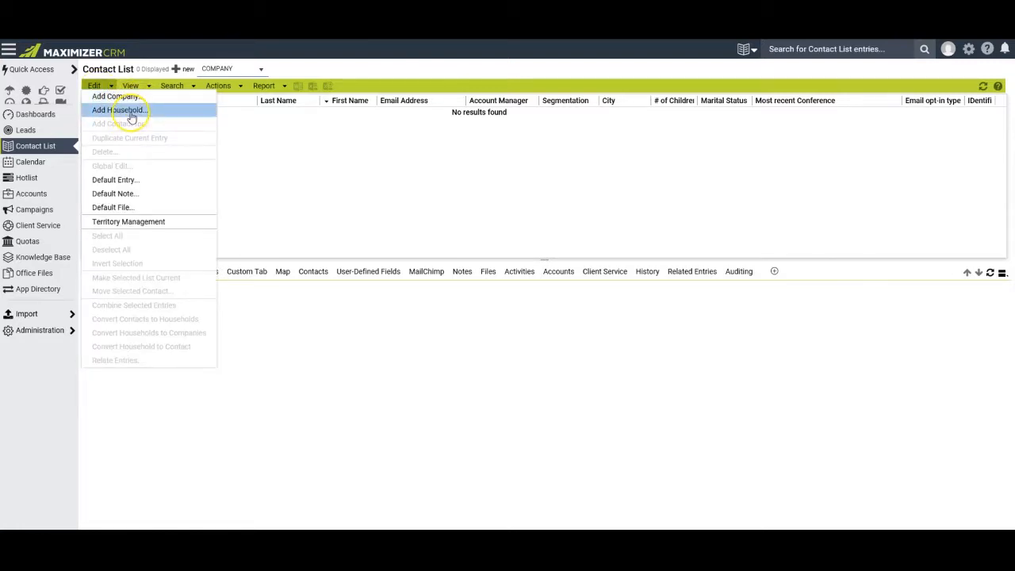
{"action": "left_click", "coordinate": [211, 169]}
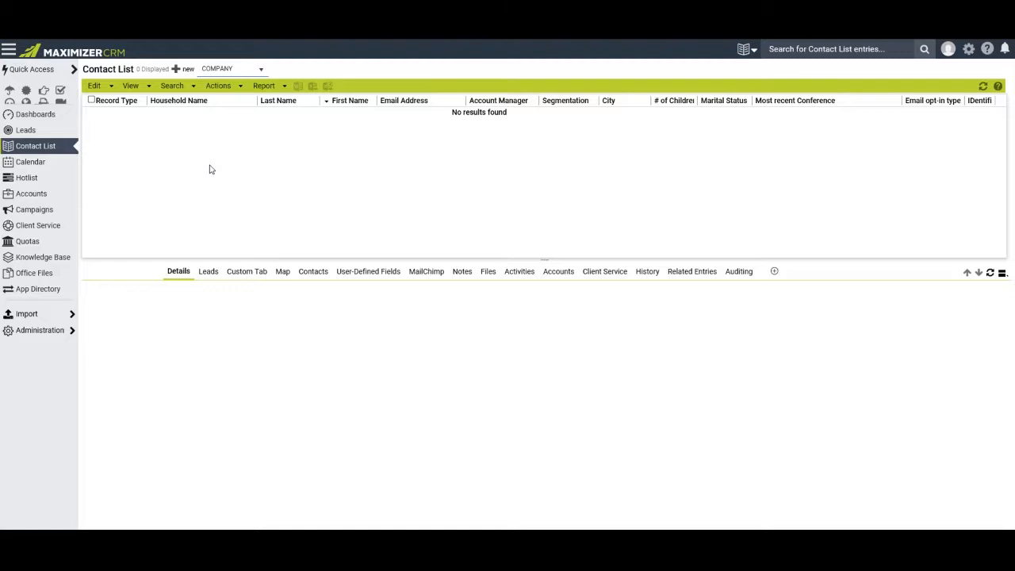
Set the record type for new entries to HOUSEHOLD.
{"action": "left_click", "coordinate": [94, 85]}
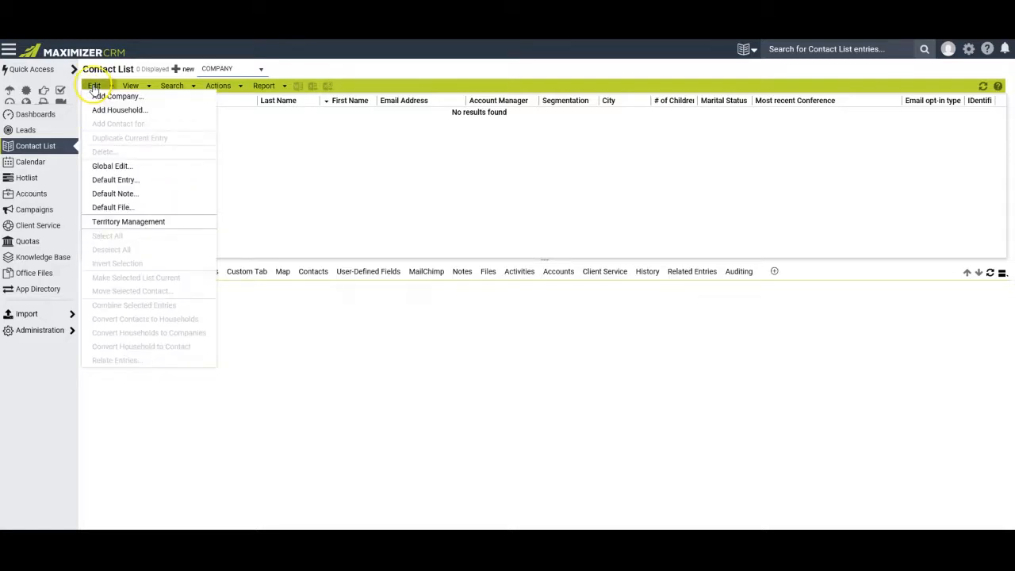
{"action": "left_click", "coordinate": [266, 73]}
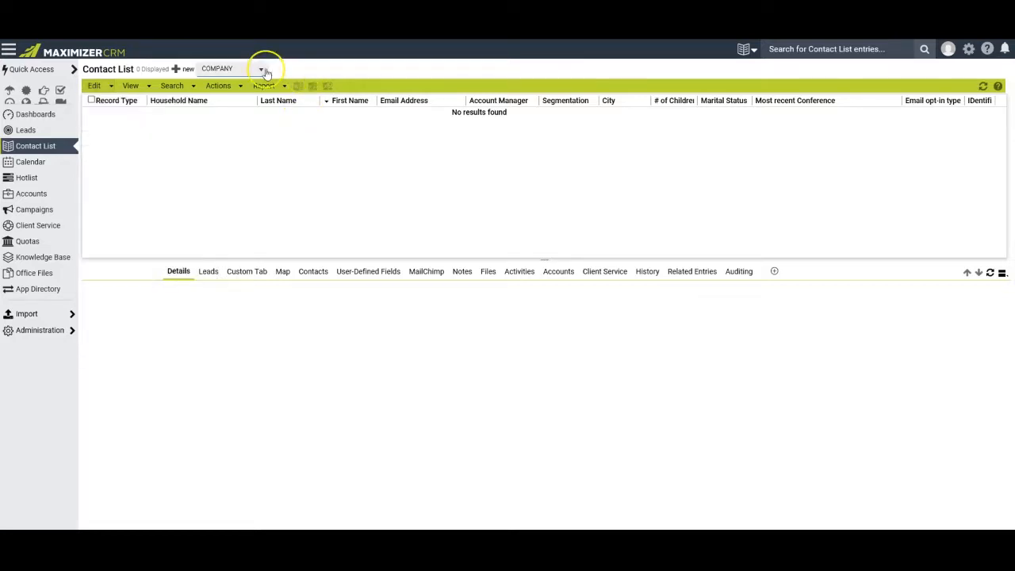
{"action": "left_click", "coordinate": [267, 73]}
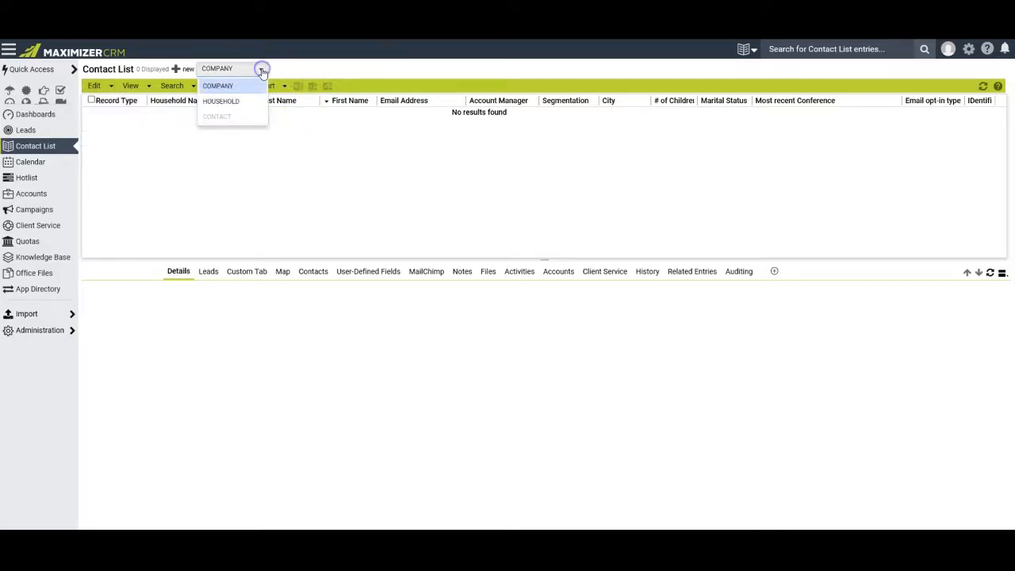
{"action": "left_click", "coordinate": [225, 103]}
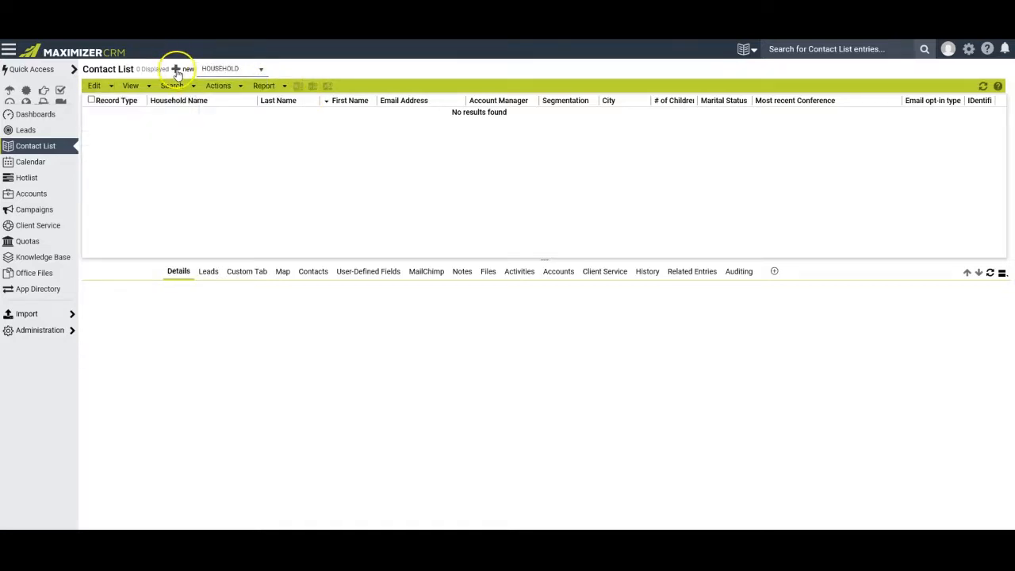
Start a new household record and enter its last name and main phone number.
{"action": "left_click", "coordinate": [178, 70]}
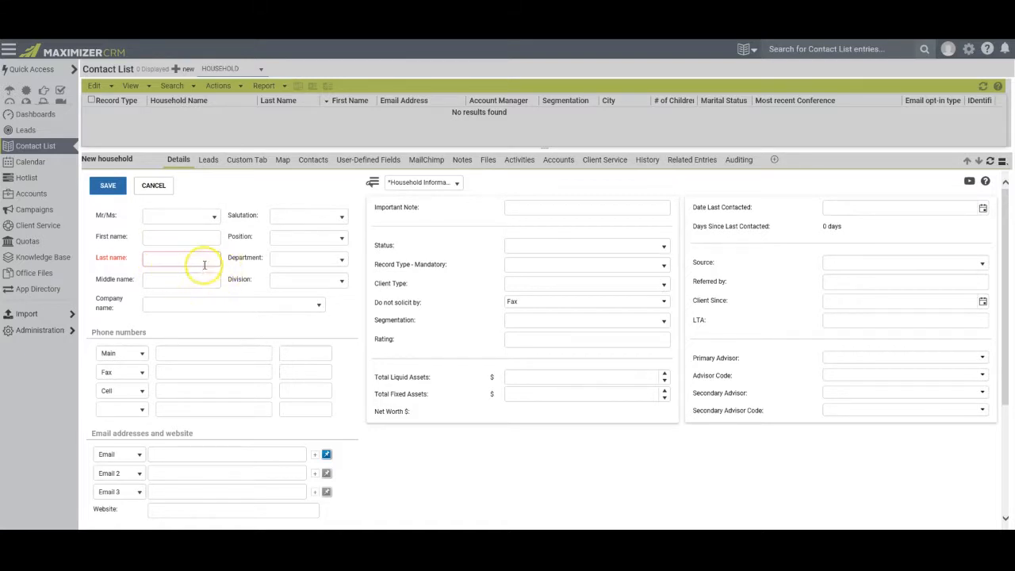
{"action": "left_click", "coordinate": [156, 259]}
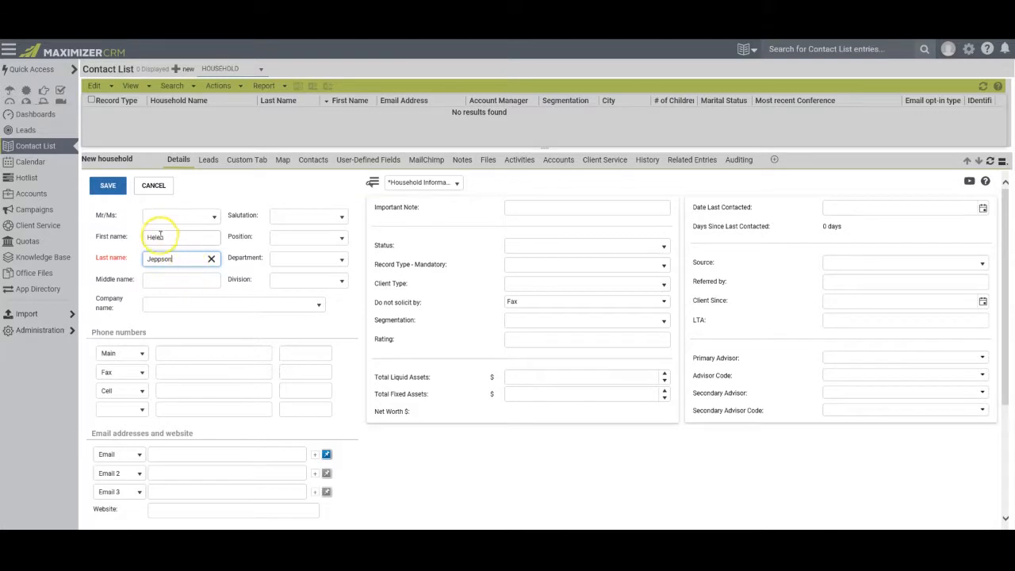
{"action": "scroll", "coordinate": [179, 271], "scroll_direction": "down", "scroll_amount": 3}
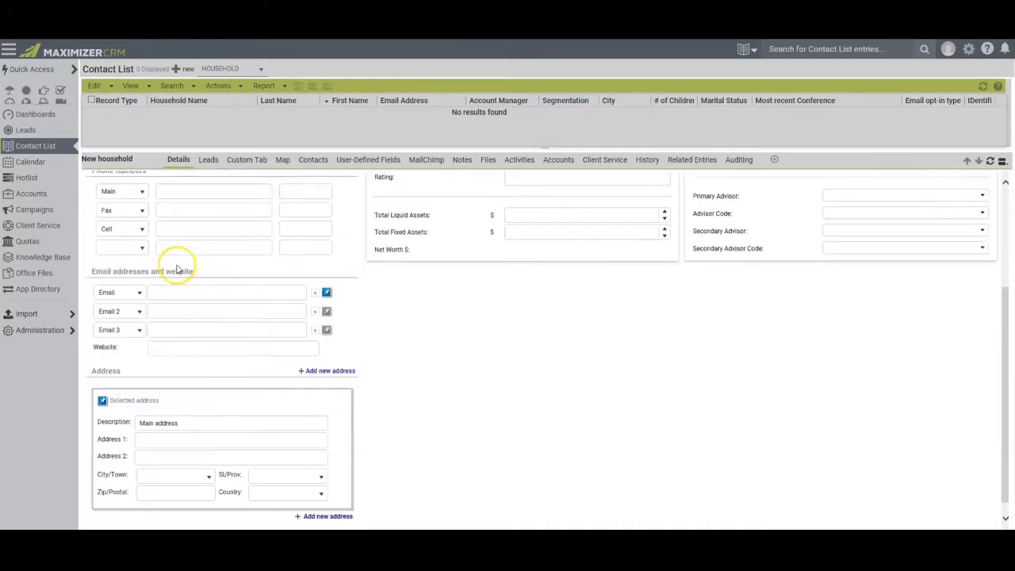
{"action": "scroll", "coordinate": [171, 254], "scroll_direction": "up", "scroll_amount": 1}
{"action": "left_click", "coordinate": [168, 247]}
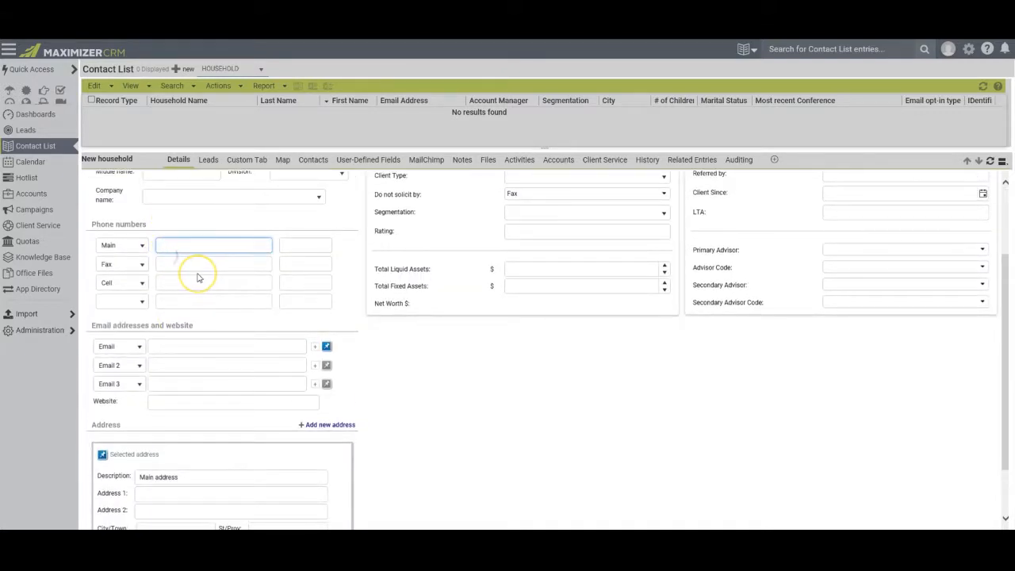
{"action": "type", "text": "(604) 555-9898"}
{"action": "key", "text": "Tab"}
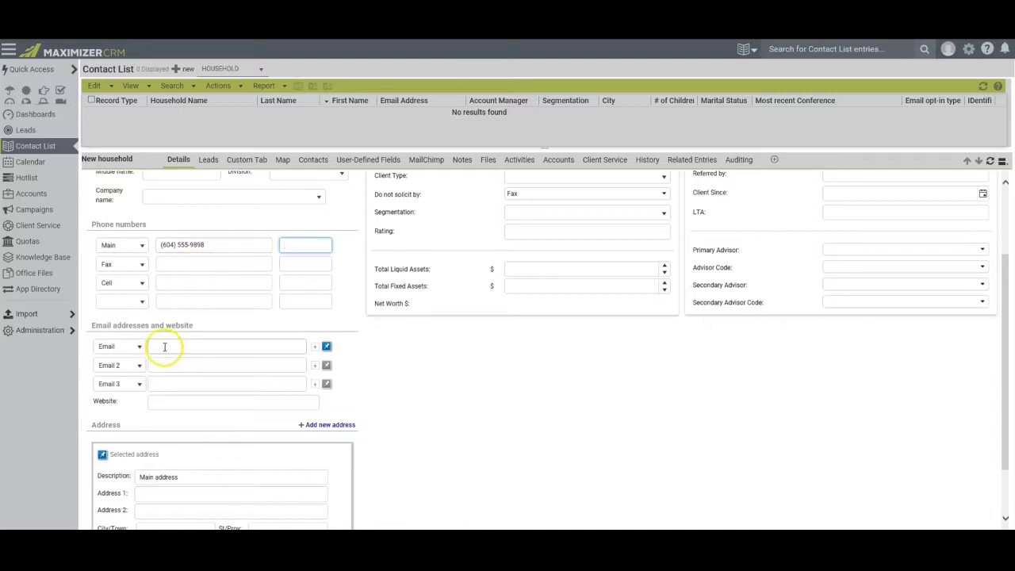
Fill in the household's e-mail address and save the record.
{"action": "left_click", "coordinate": [163, 347]}
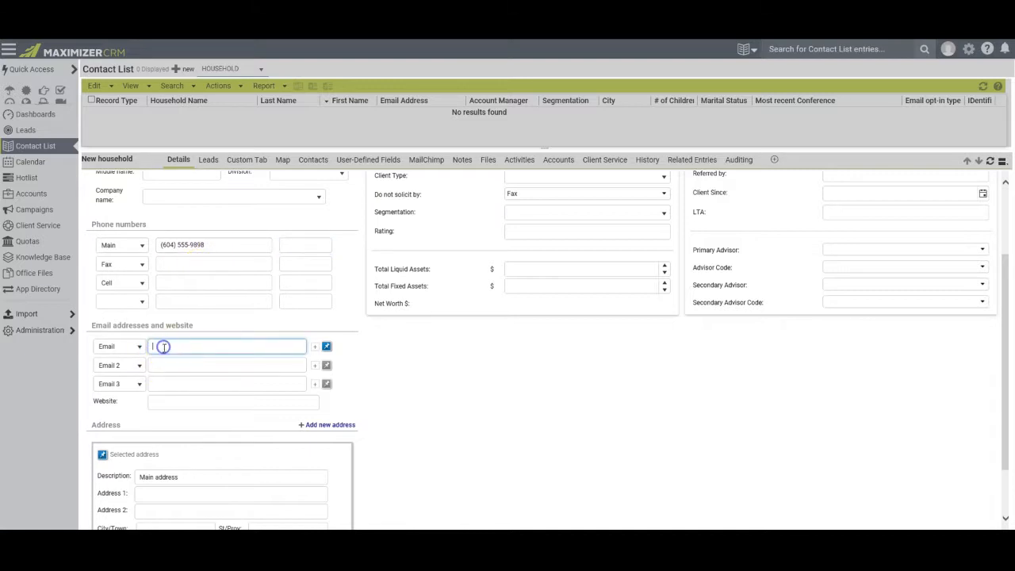
{"action": "scroll", "coordinate": [227, 356], "scroll_direction": "down", "scroll_amount": 2}
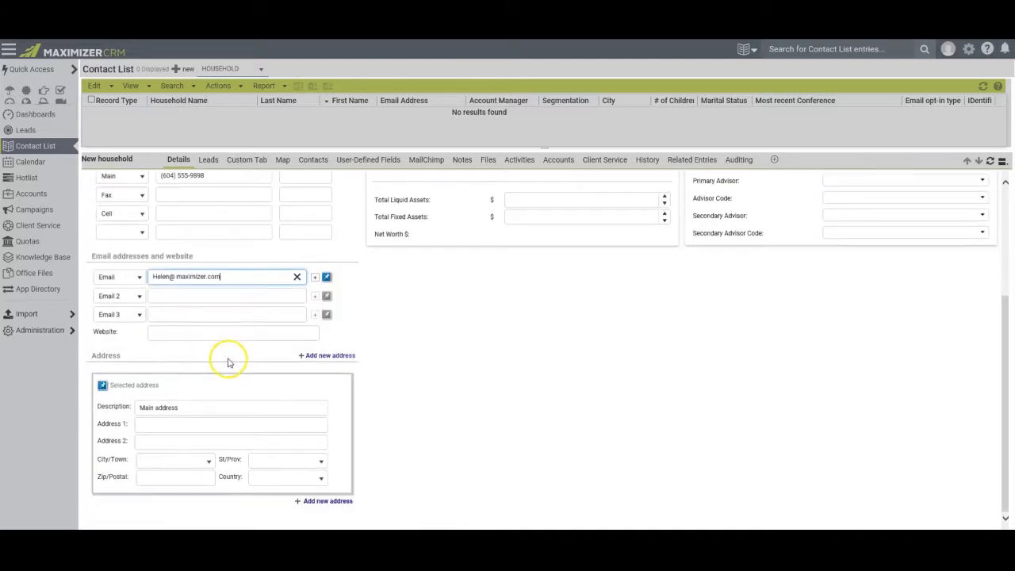
{"action": "left_click", "coordinate": [154, 424]}
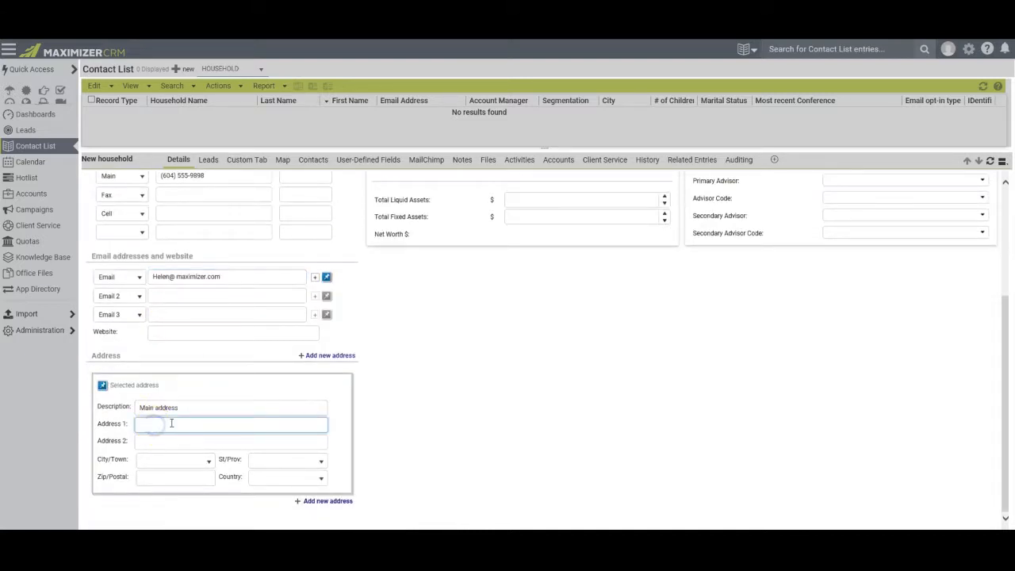
{"action": "scroll", "coordinate": [477, 215], "scroll_direction": "up", "scroll_amount": 5}
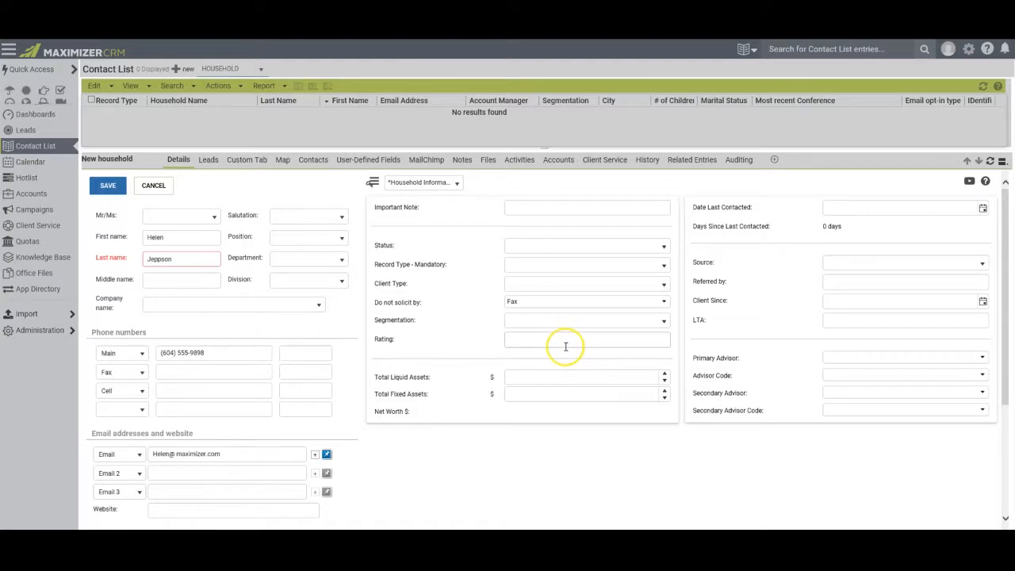
{"action": "left_click", "coordinate": [107, 185]}
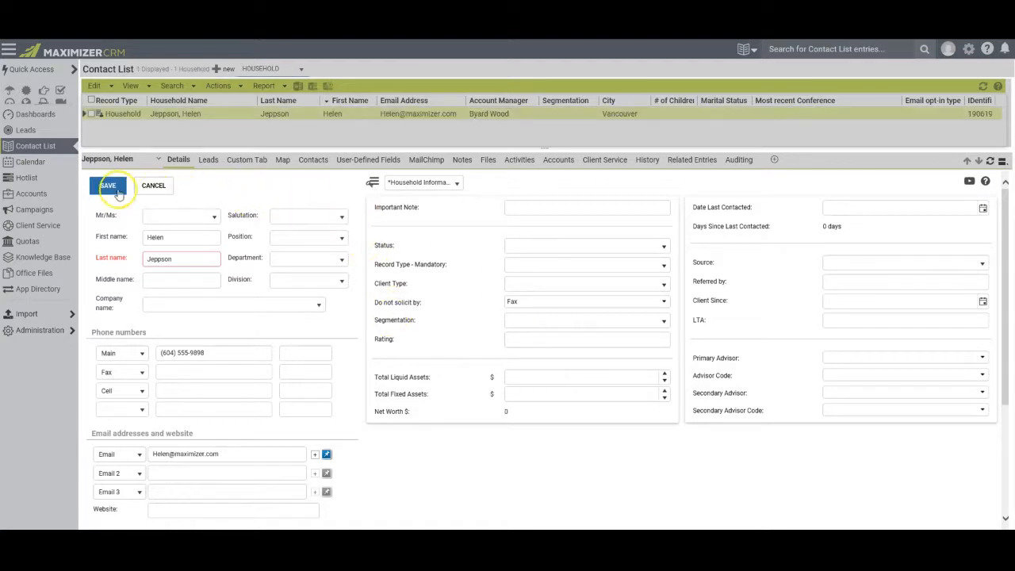
Open the saved household and start adding a contact to it.
{"action": "left_click", "coordinate": [108, 186]}
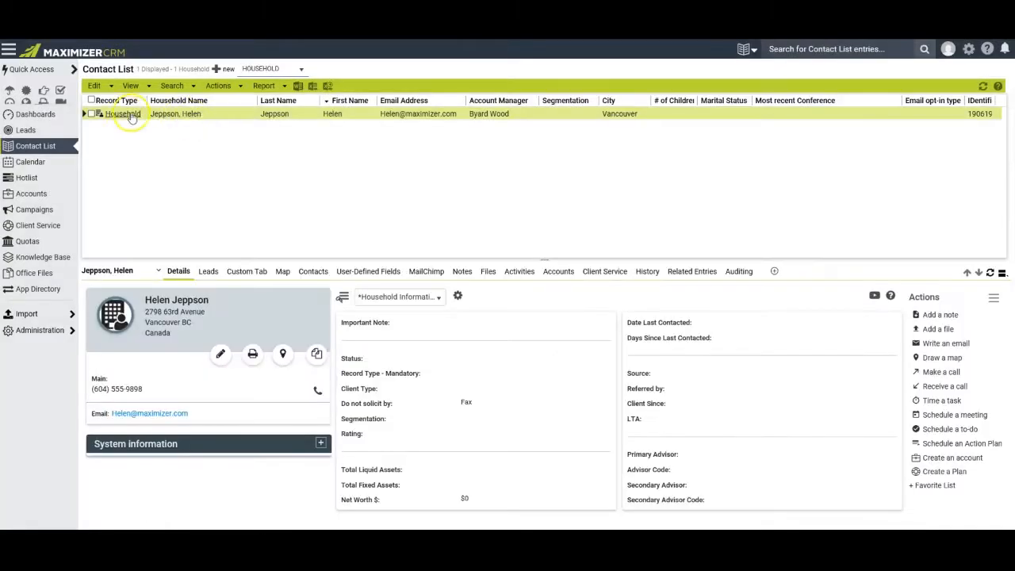
{"action": "left_click", "coordinate": [99, 86]}
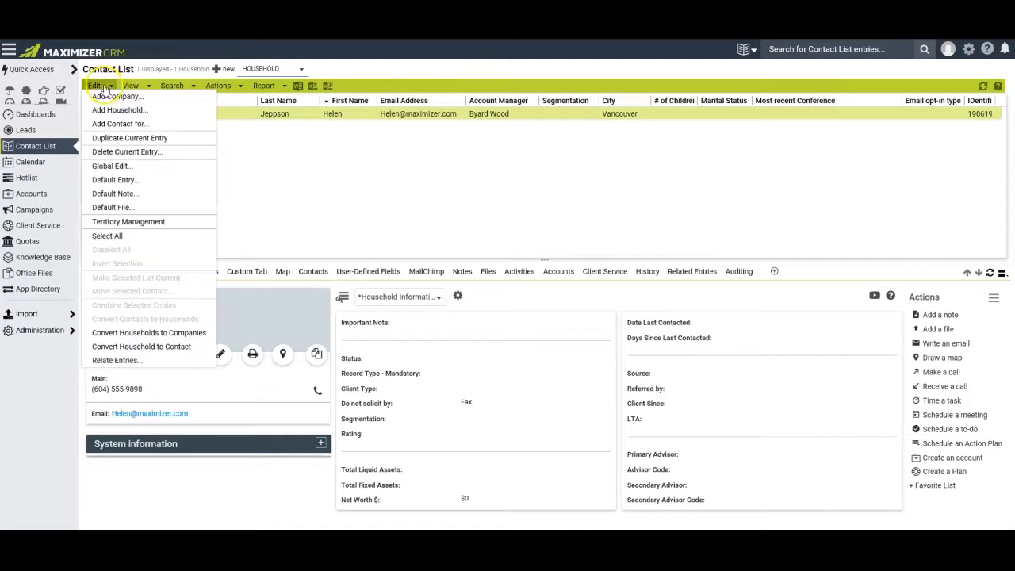
{"action": "left_click", "coordinate": [125, 124]}
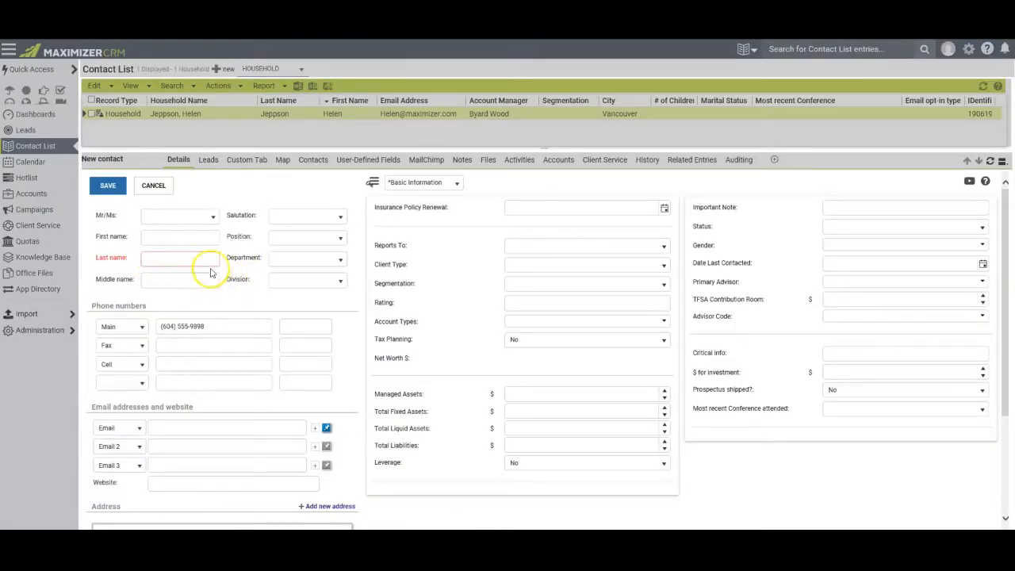
Enter the contact's first name, last name and email address, then save the contact.
{"action": "left_click", "coordinate": [157, 237]}
{"action": "type", "text": "Helen"}
{"action": "left_click", "coordinate": [156, 258]}
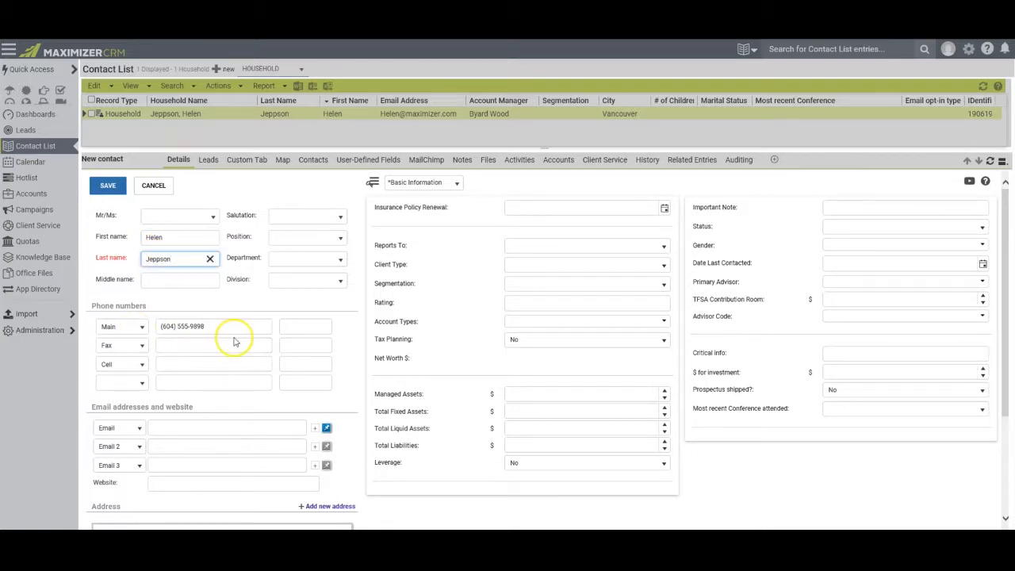
{"action": "scroll", "coordinate": [238, 341], "scroll_direction": "down", "scroll_amount": 3}
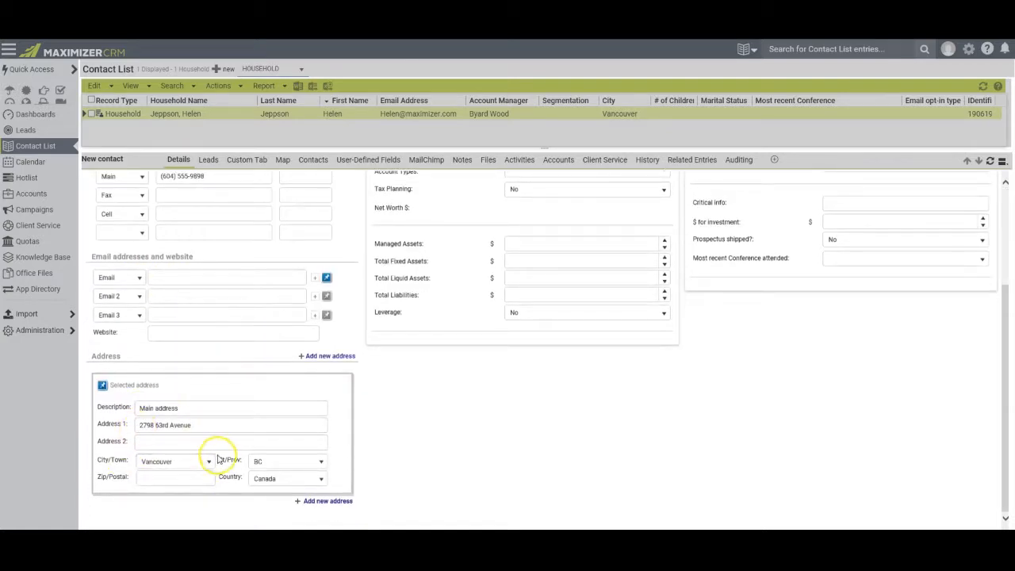
{"action": "scroll", "coordinate": [208, 337], "scroll_direction": "up", "scroll_amount": 2}
{"action": "left_click", "coordinate": [228, 391]}
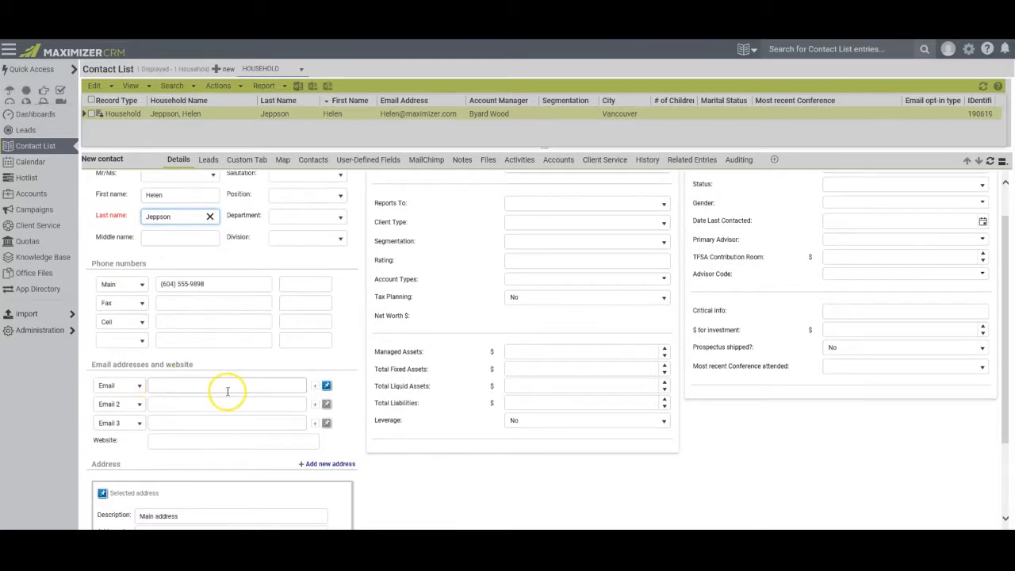
{"action": "scroll", "coordinate": [228, 390], "scroll_direction": "up", "scroll_amount": 1}
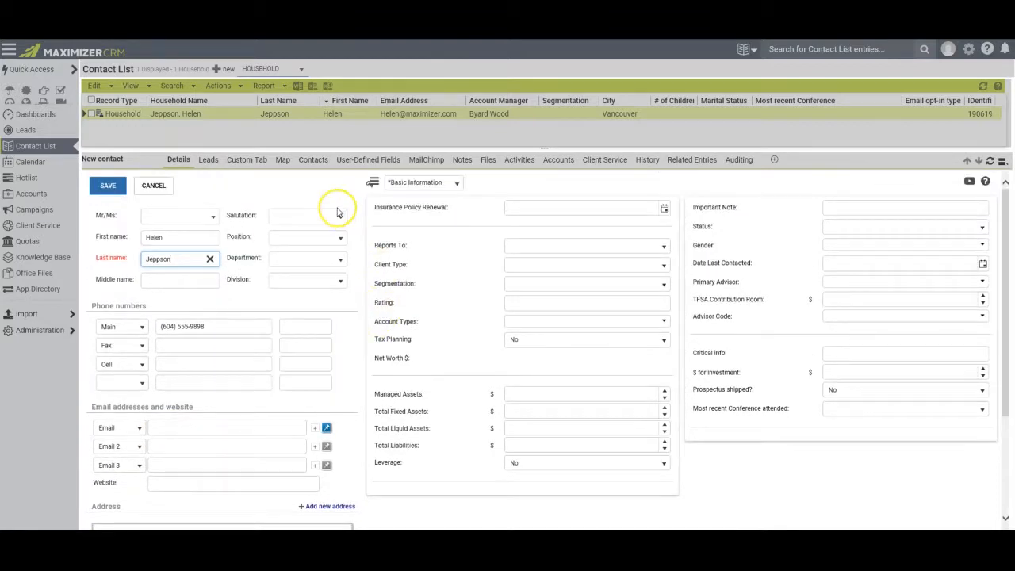
{"action": "left_click", "coordinate": [109, 187]}
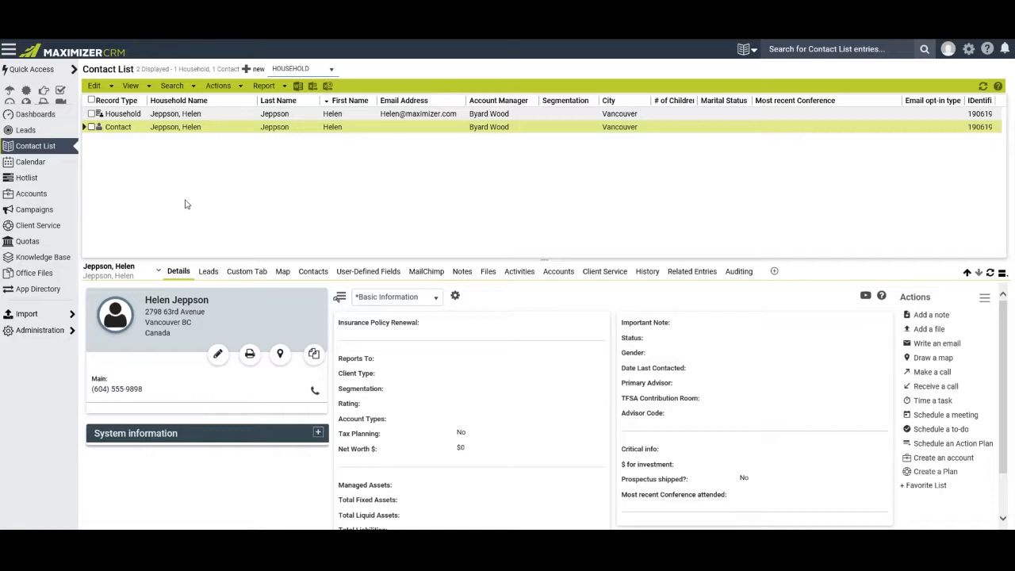
Visit the file import manager, then return to the Contact List and bring up View and Search options.
{"action": "left_click", "coordinate": [24, 315]}
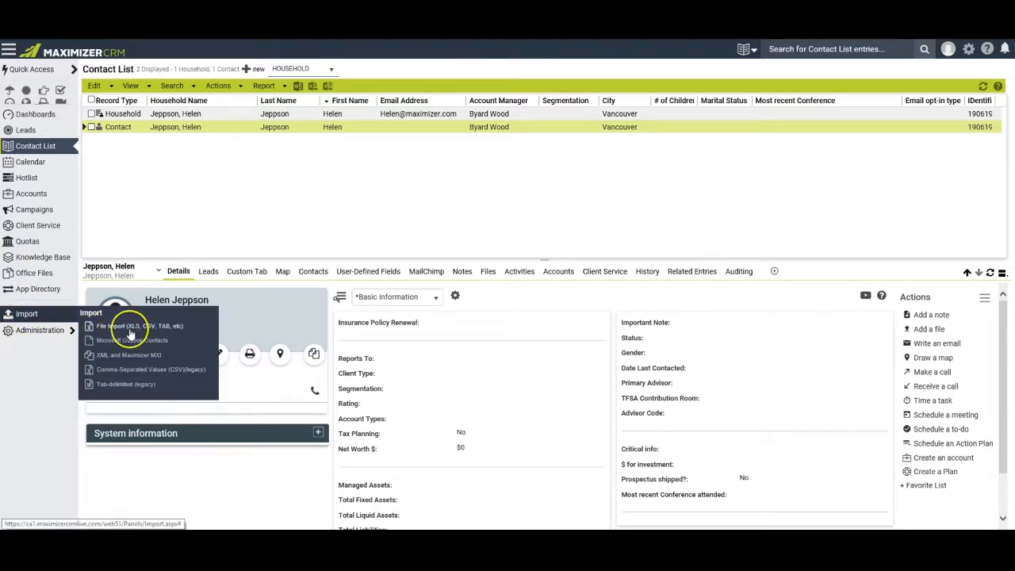
{"action": "left_click", "coordinate": [133, 328]}
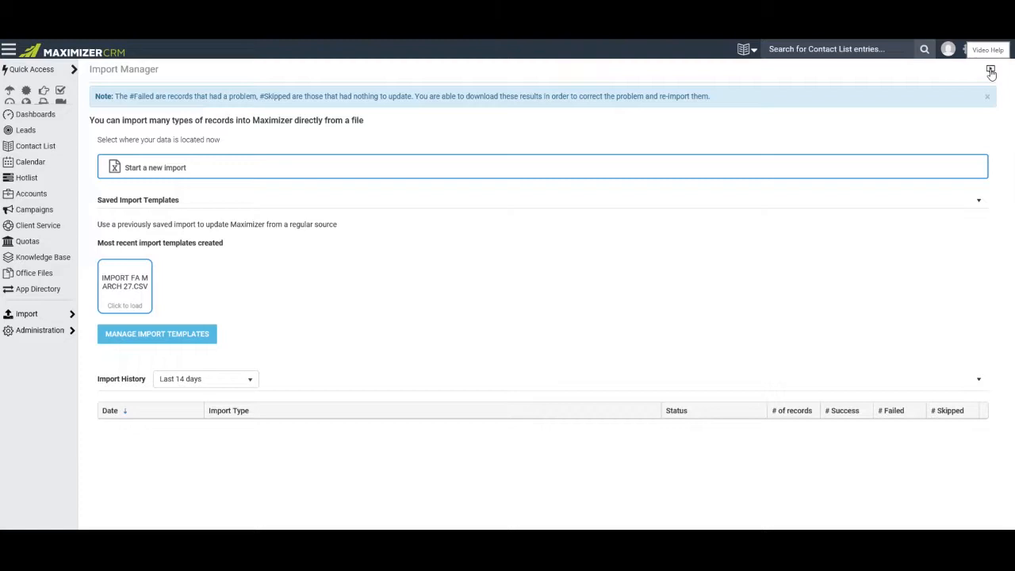
{"action": "left_click", "coordinate": [48, 147]}
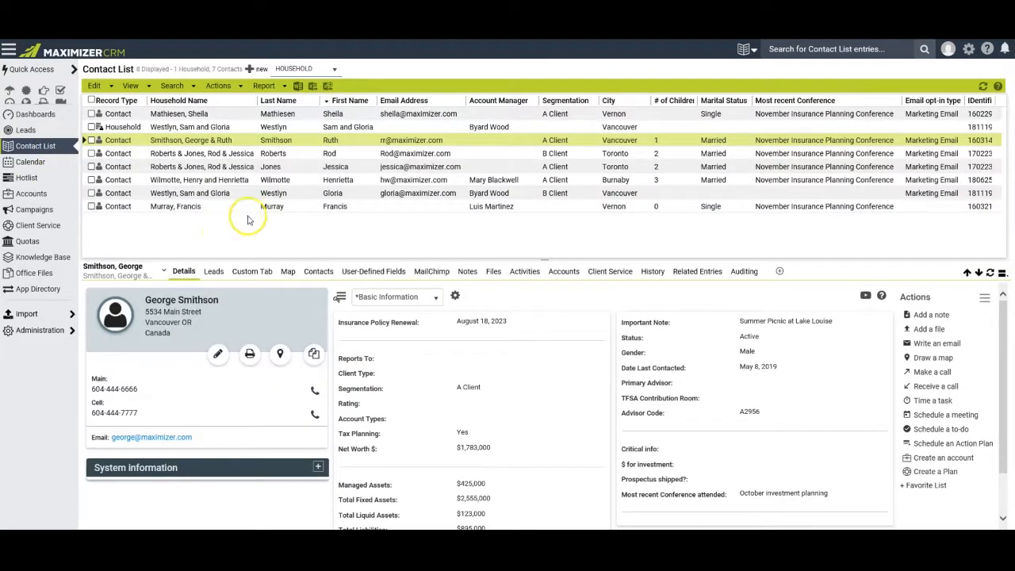
{"action": "left_click", "coordinate": [130, 85]}
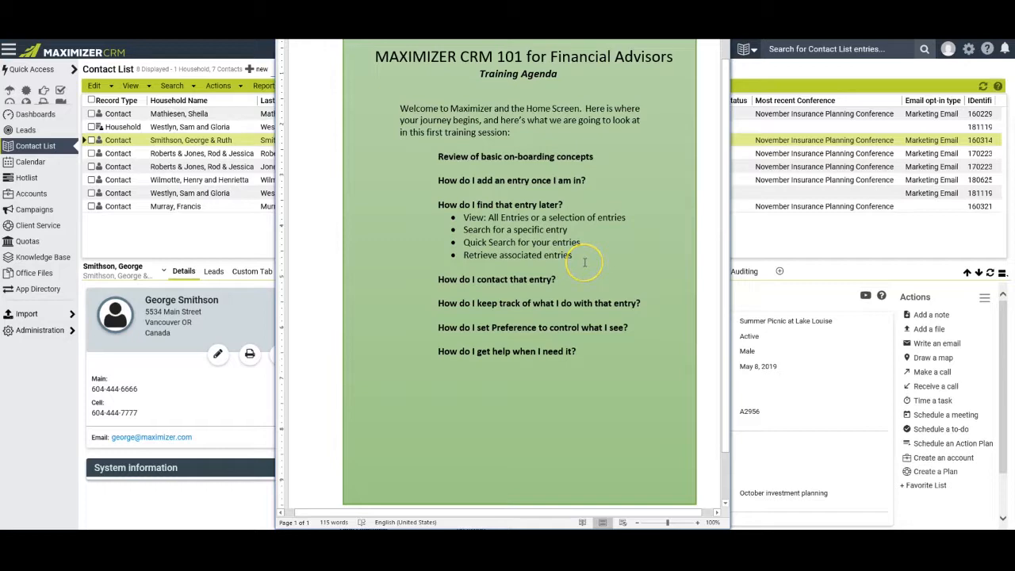
{"action": "key", "text": "alt+Tab"}
{"action": "left_click", "coordinate": [172, 85]}
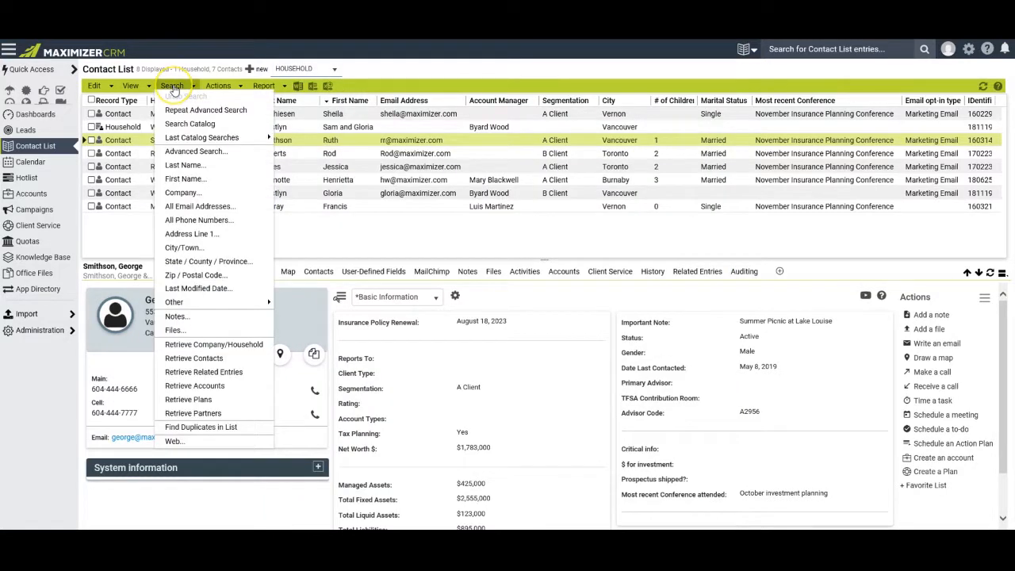
{"action": "left_click", "coordinate": [184, 165]}
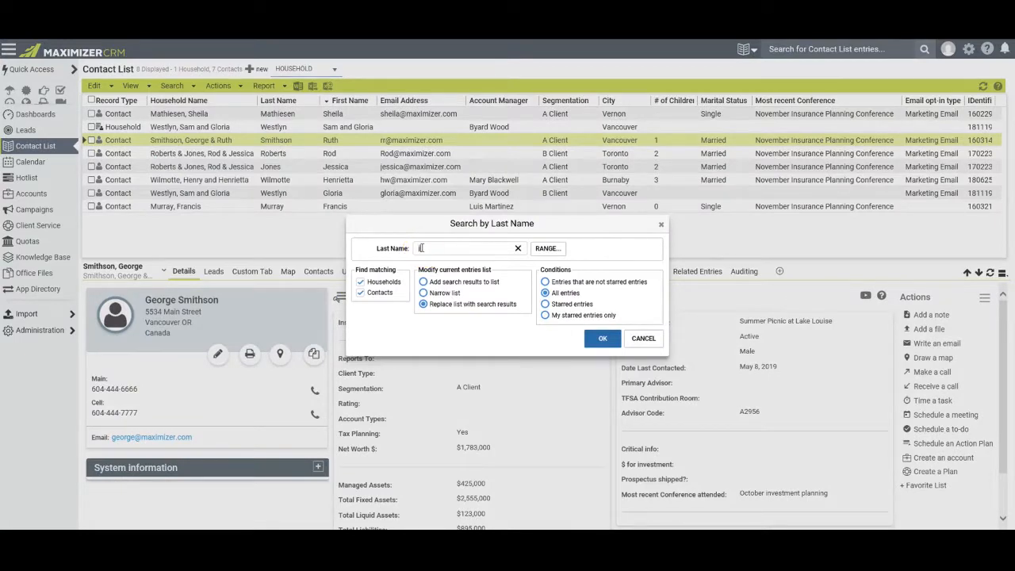
{"action": "type", "text": "jeppson"}
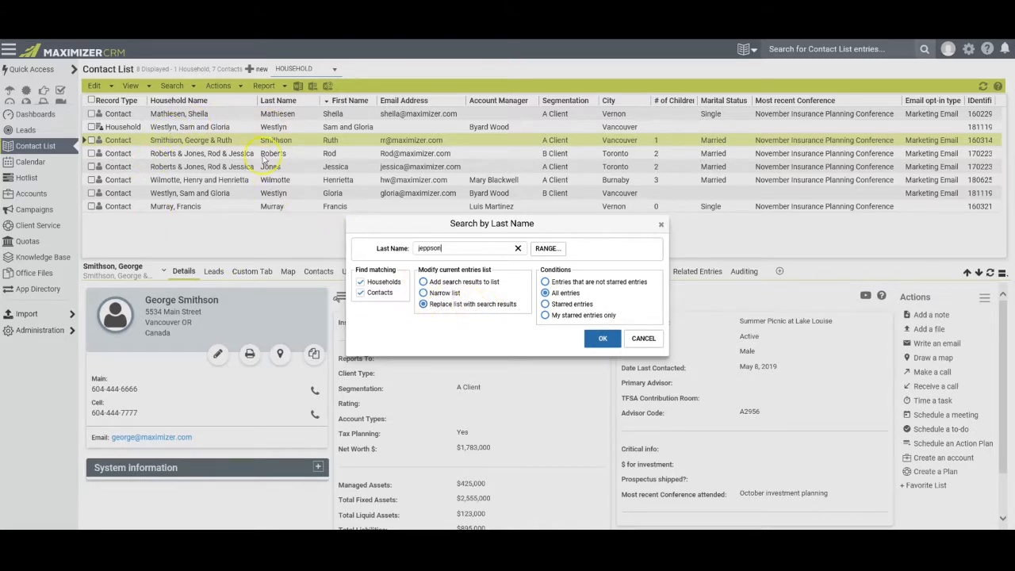
{"action": "left_click", "coordinate": [424, 282]}
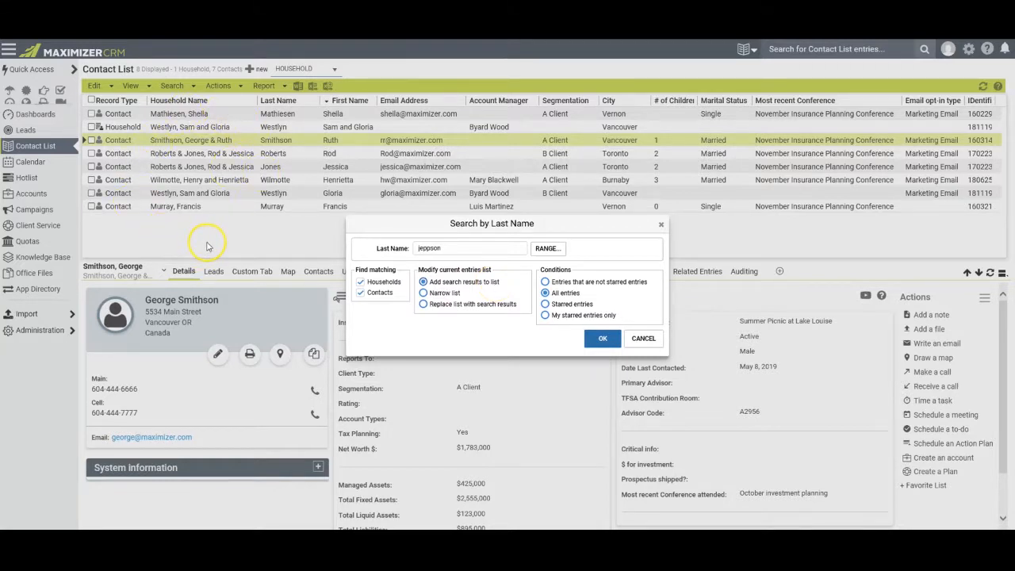
{"action": "left_click", "coordinate": [423, 292]}
{"action": "left_click", "coordinate": [424, 304]}
{"action": "left_click", "coordinate": [603, 339]}
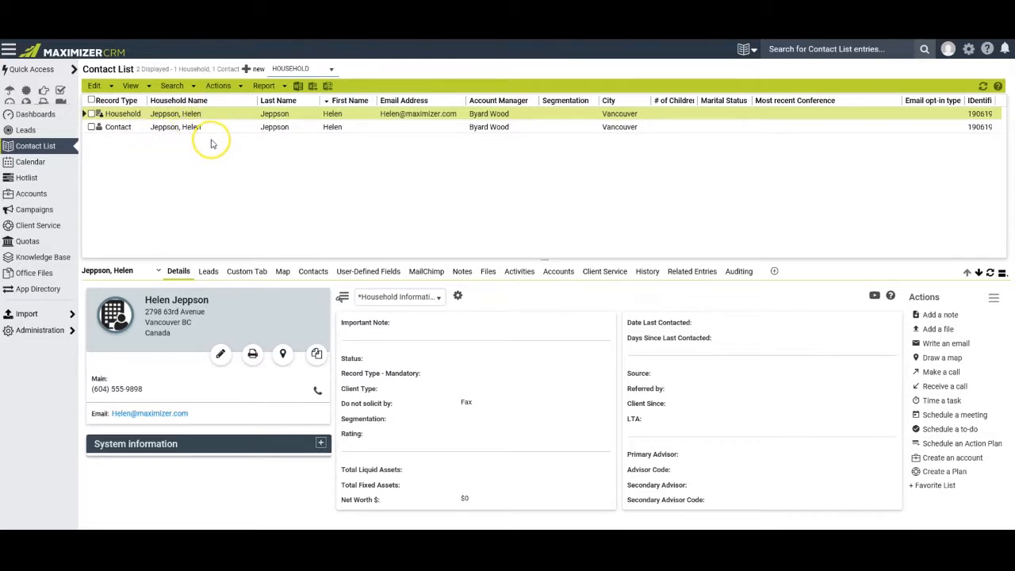
{"action": "left_click", "coordinate": [174, 85]}
{"action": "left_click", "coordinate": [182, 100]}
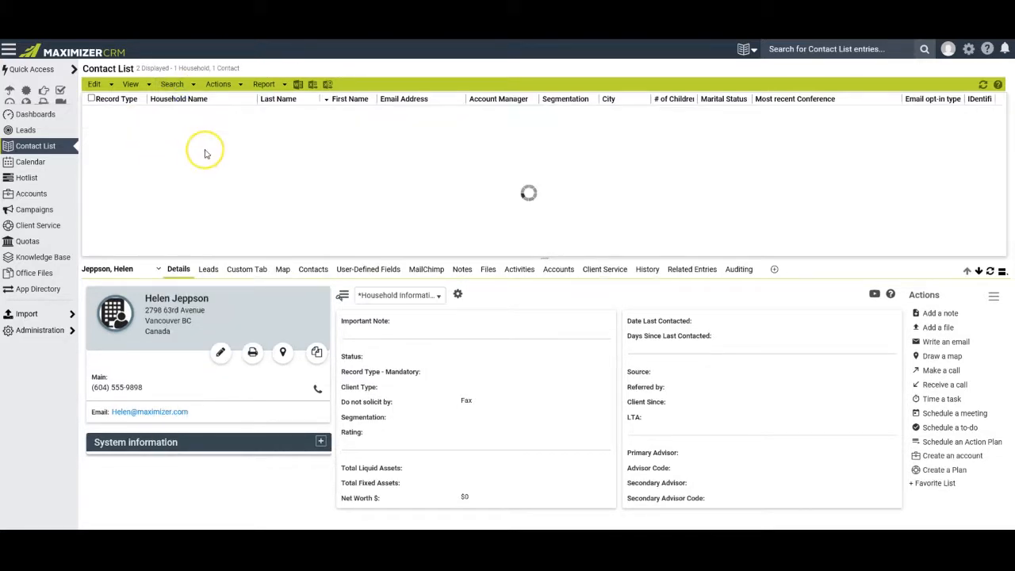
Run a quick name search for the contact from the top search box.
{"action": "left_click", "coordinate": [769, 49]}
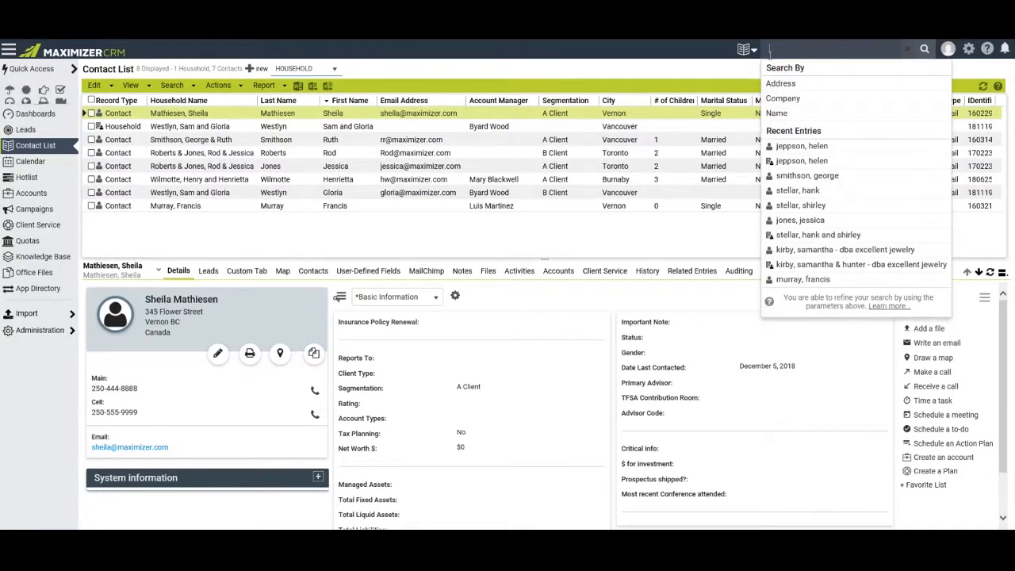
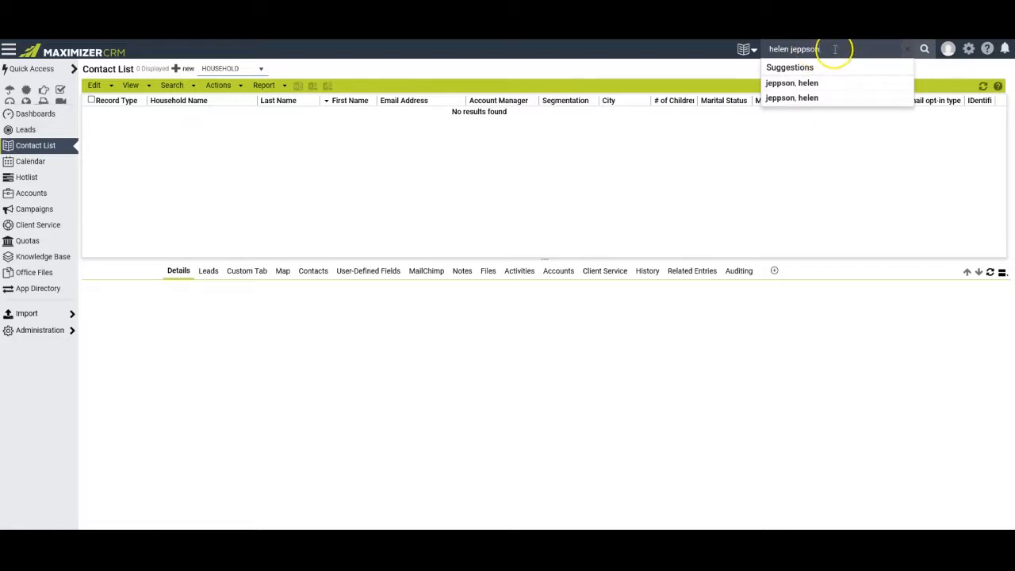
{"action": "left_click", "coordinate": [924, 50]}
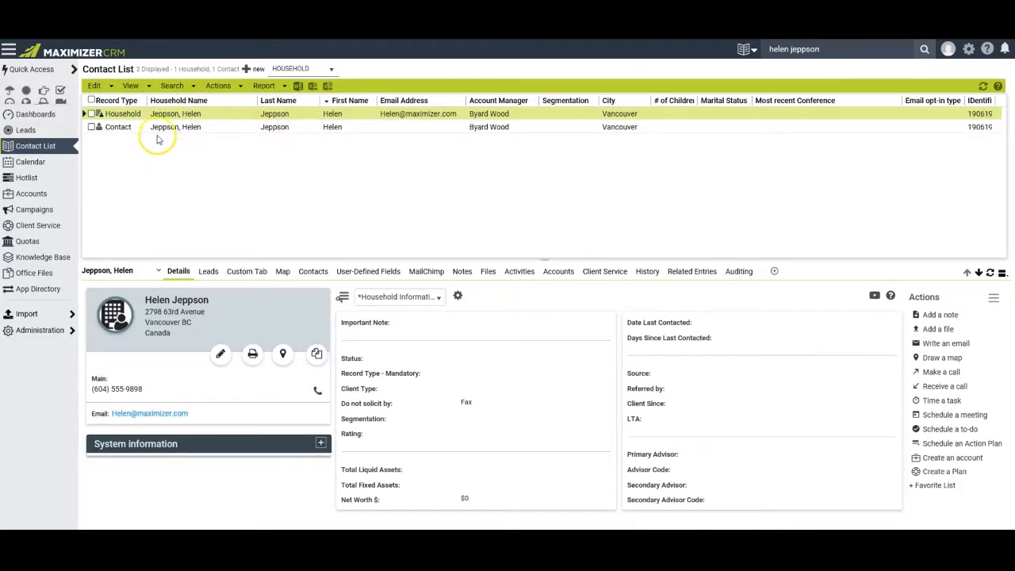
Undo the search and re-run it with a '+' prefix, adding results to make ten entries.
{"action": "left_click", "coordinate": [172, 85]}
{"action": "left_click", "coordinate": [184, 112]}
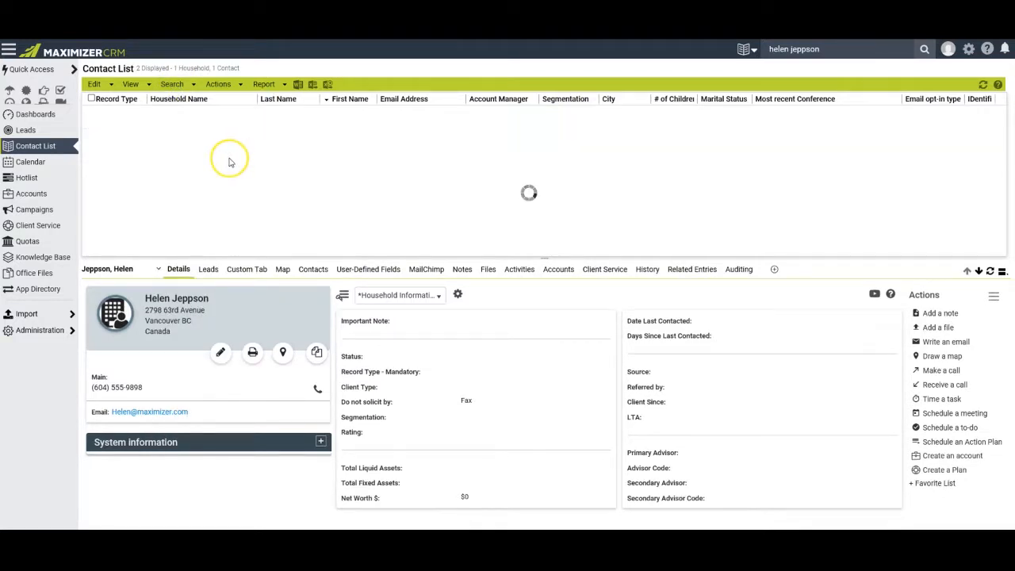
{"action": "left_click", "coordinate": [771, 50]}
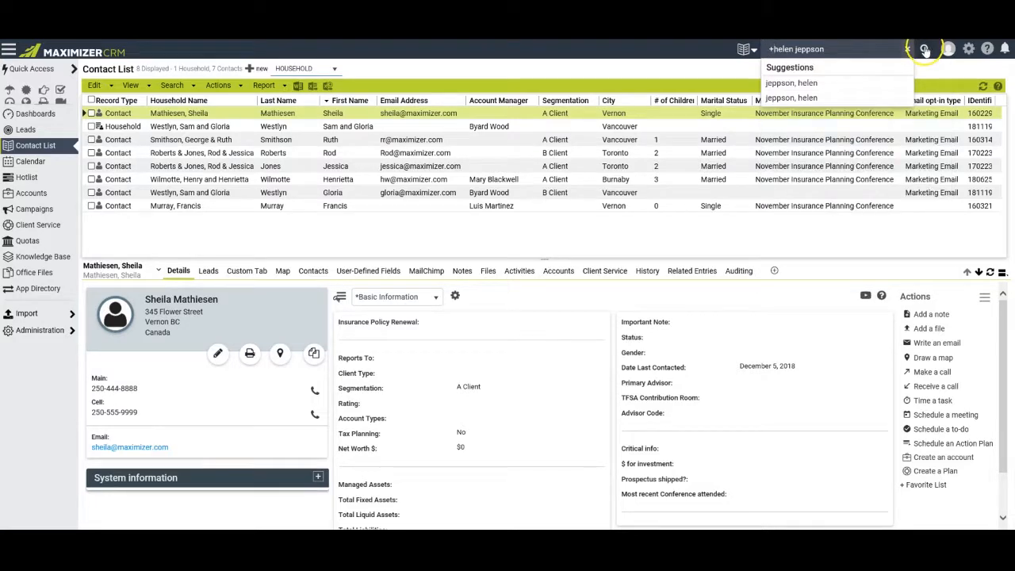
{"action": "left_click", "coordinate": [925, 50]}
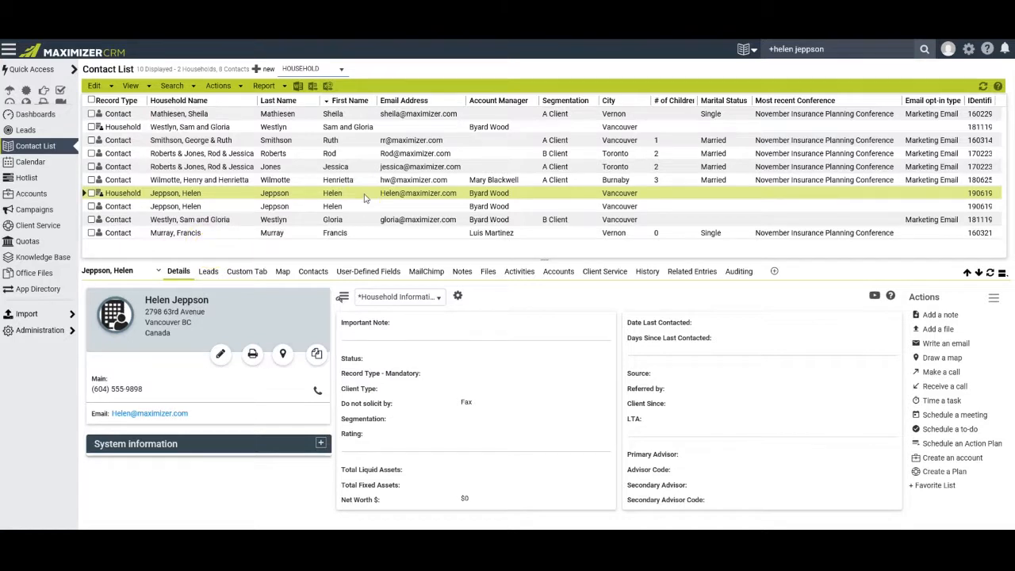
{"action": "left_click", "coordinate": [302, 128]}
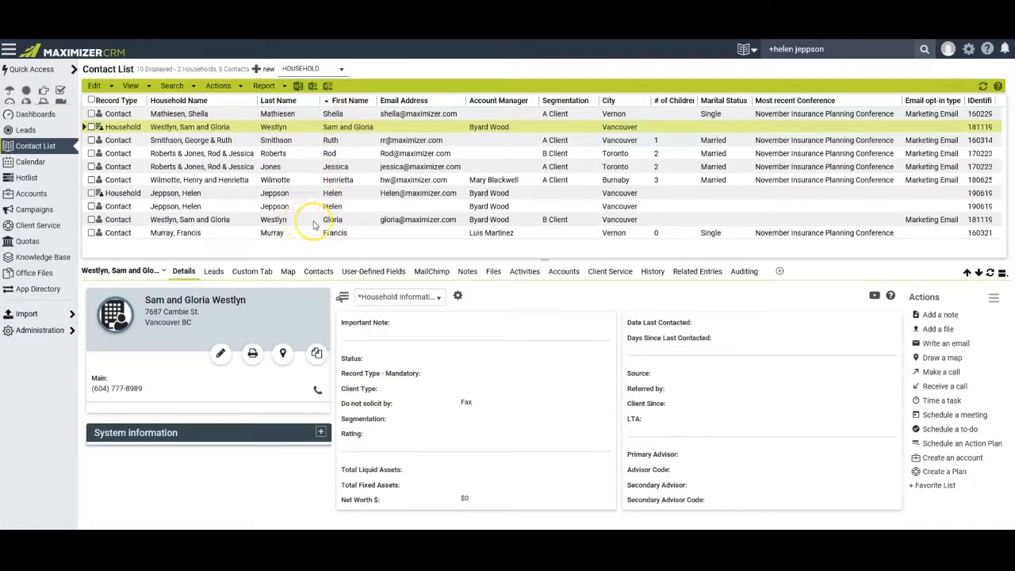
Retrieve the selected household's member contacts into the list.
{"action": "left_click", "coordinate": [302, 129]}
{"action": "left_click", "coordinate": [171, 85]}
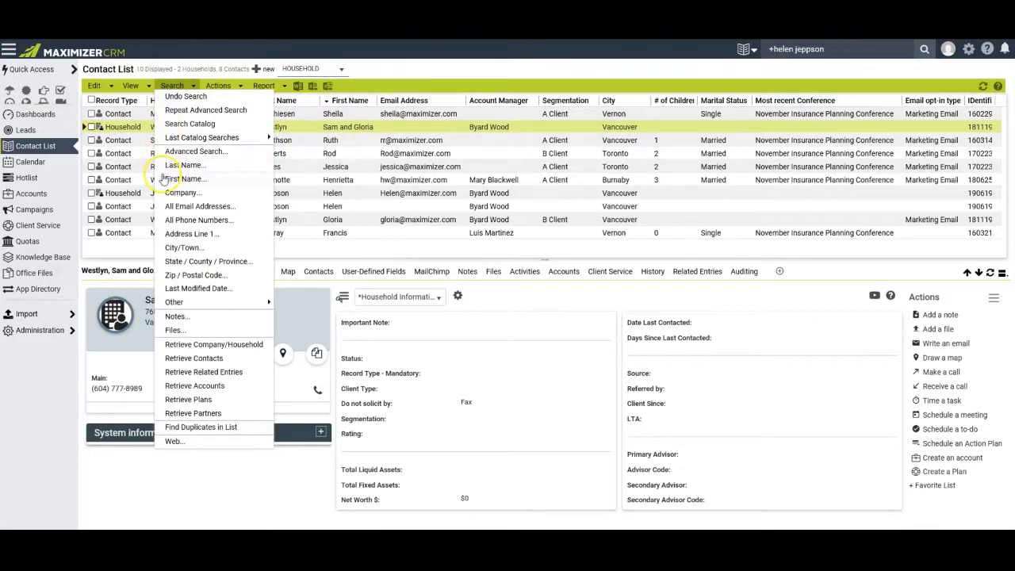
{"action": "left_click", "coordinate": [194, 359]}
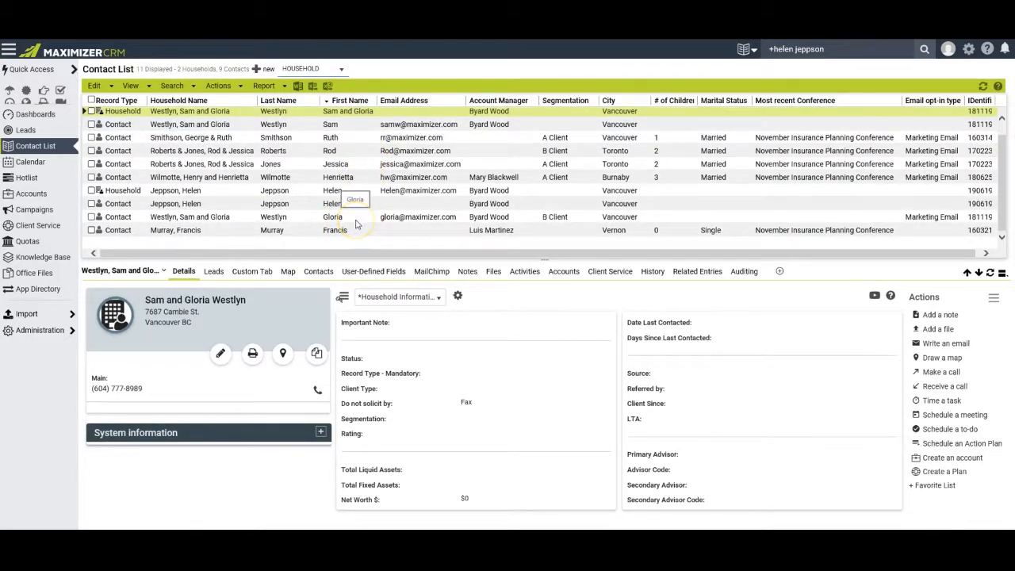
{"action": "scroll", "coordinate": [356, 224], "scroll_direction": "up", "scroll_amount": 1}
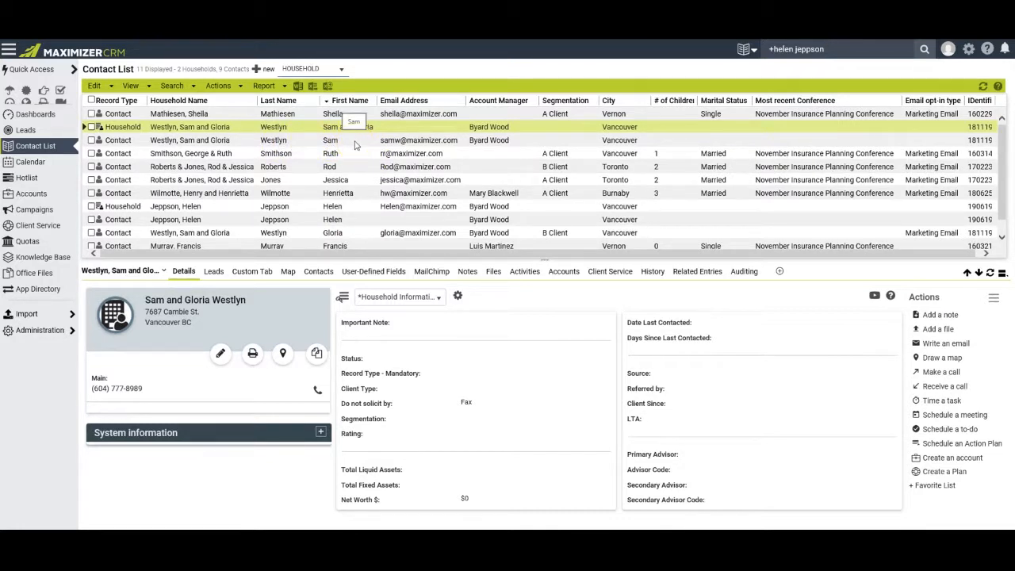
Retrieve a selected contact's household and view its $400,000 net worth details.
{"action": "left_click", "coordinate": [294, 169]}
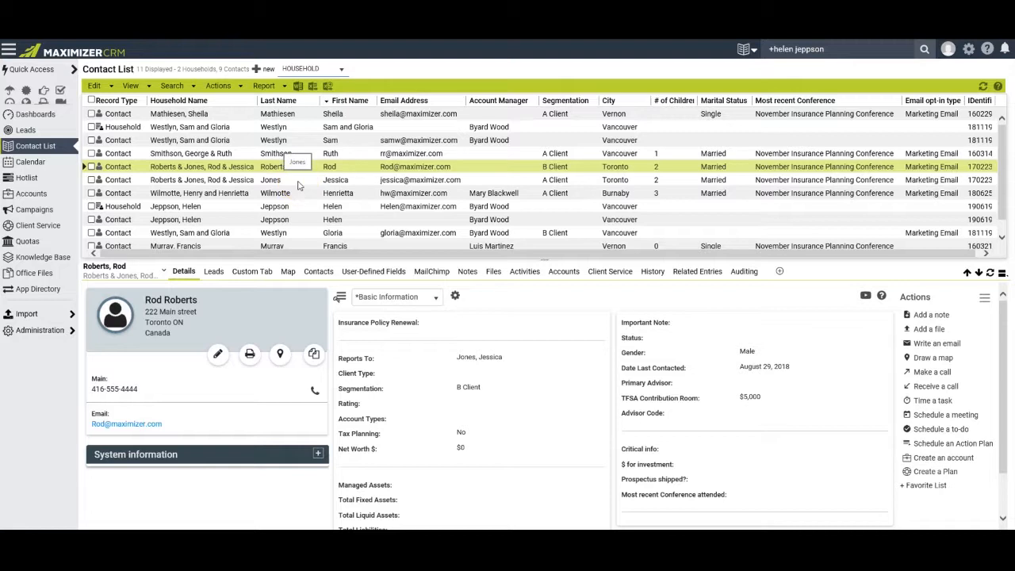
{"action": "left_click", "coordinate": [299, 189]}
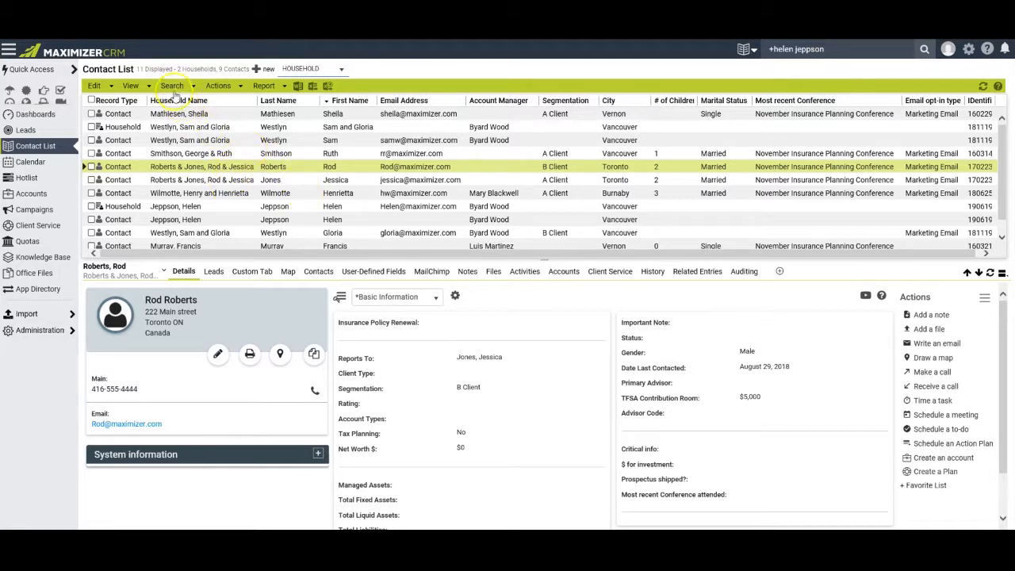
{"action": "left_click", "coordinate": [171, 86]}
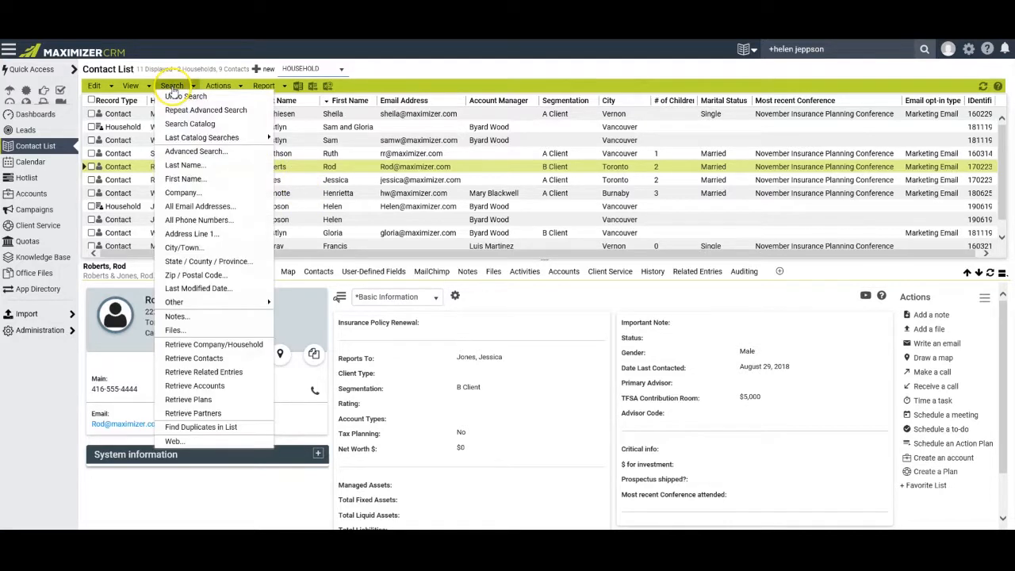
{"action": "left_click", "coordinate": [240, 346]}
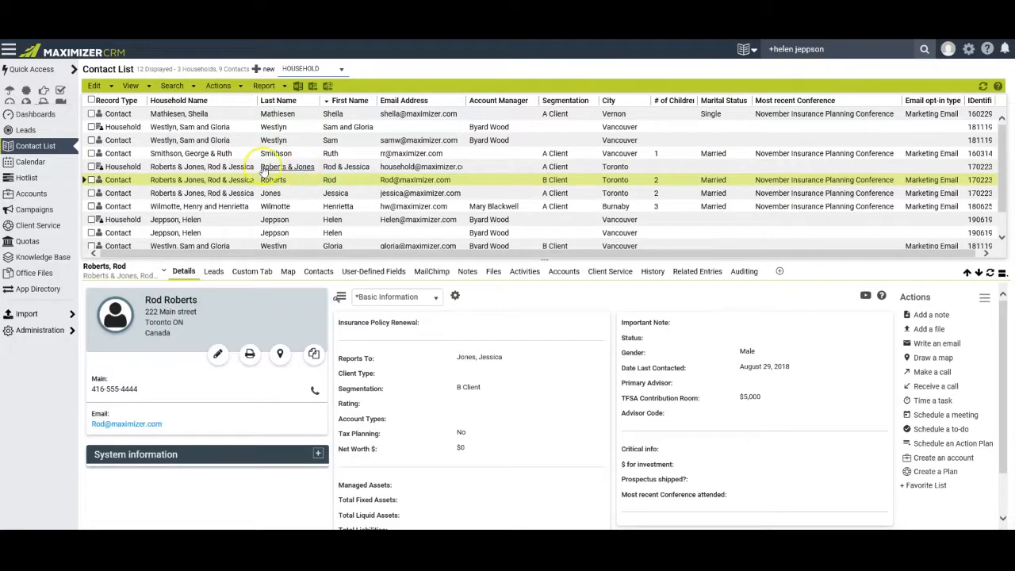
{"action": "left_click", "coordinate": [321, 168]}
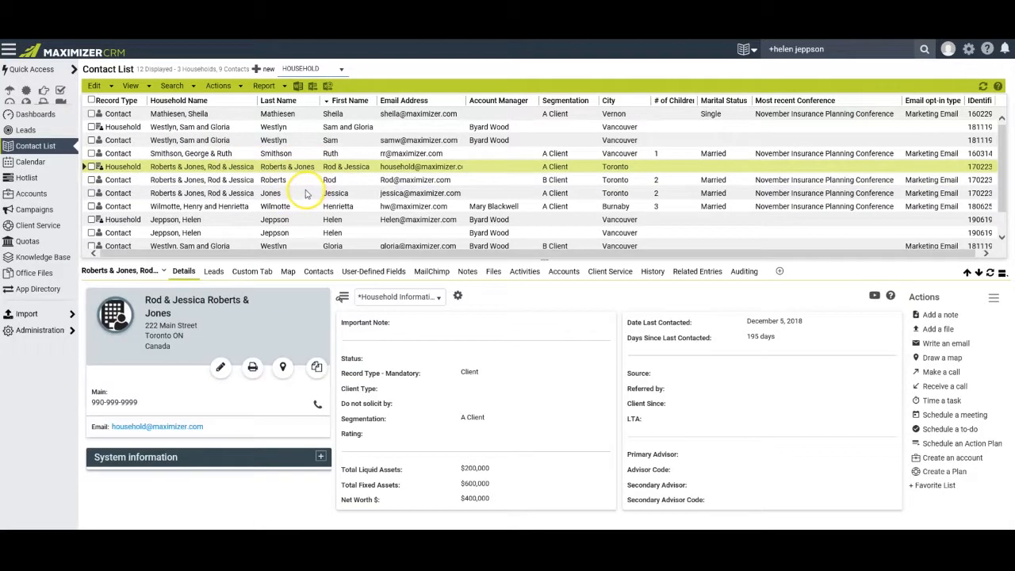
Switch the list view to All Contacts and scroll through the 140 contacts.
{"action": "left_click", "coordinate": [132, 85]}
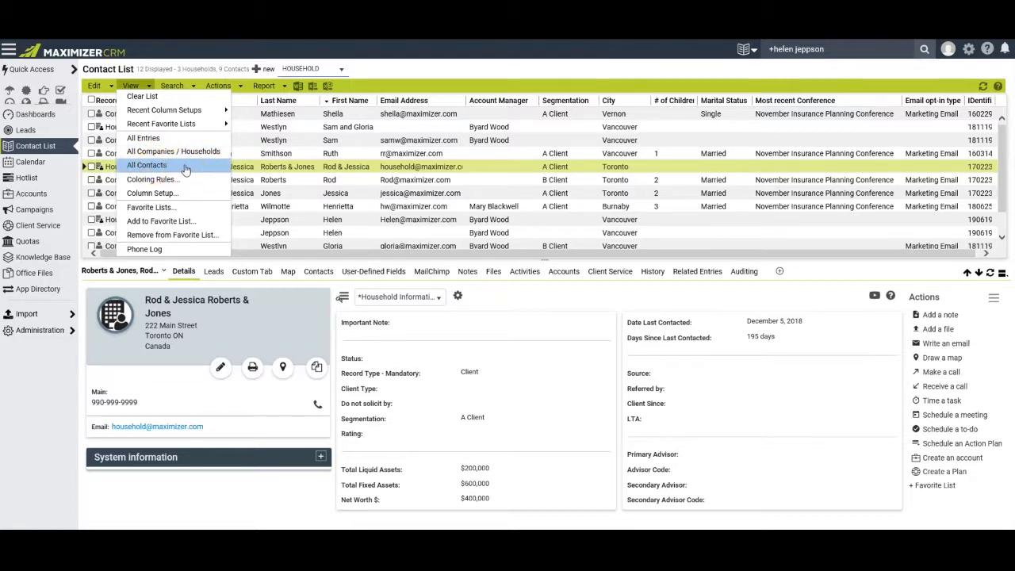
{"action": "left_click", "coordinate": [176, 165]}
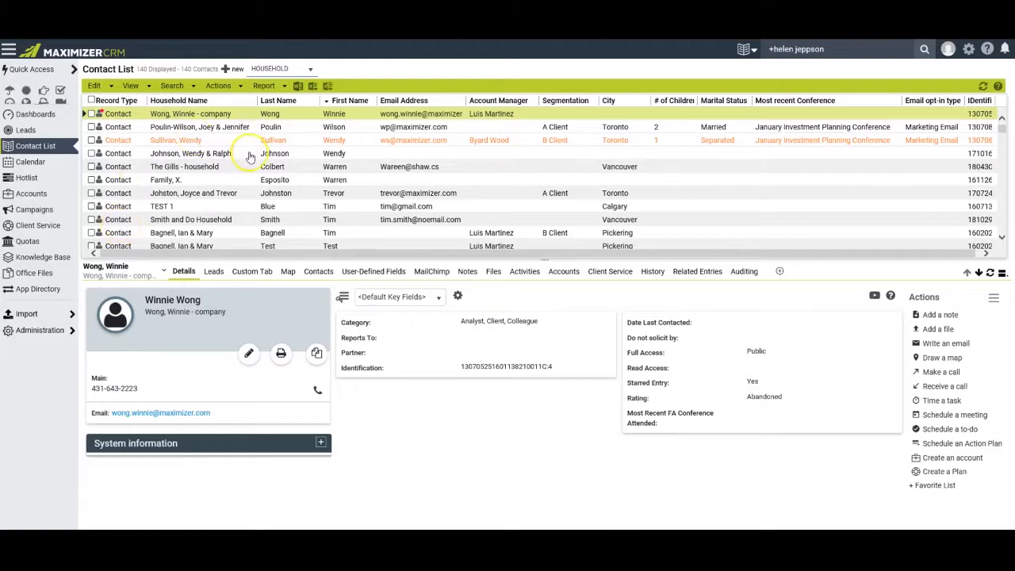
{"action": "scroll", "coordinate": [243, 168], "scroll_direction": "down", "scroll_amount": 1}
{"action": "scroll", "coordinate": [242, 166], "scroll_direction": "down", "scroll_amount": 2}
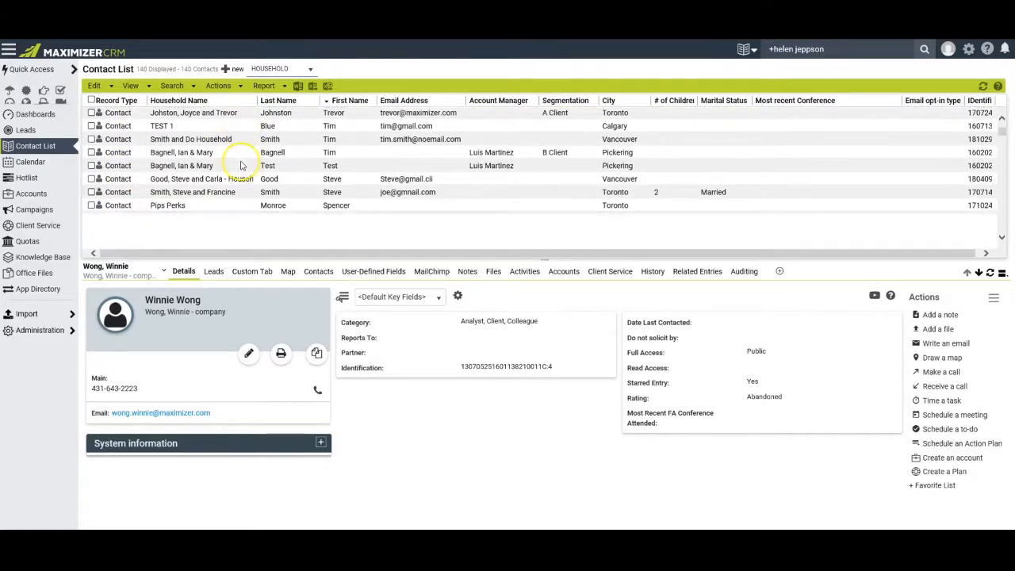
{"action": "scroll", "coordinate": [208, 123], "scroll_direction": "up", "scroll_amount": 3}
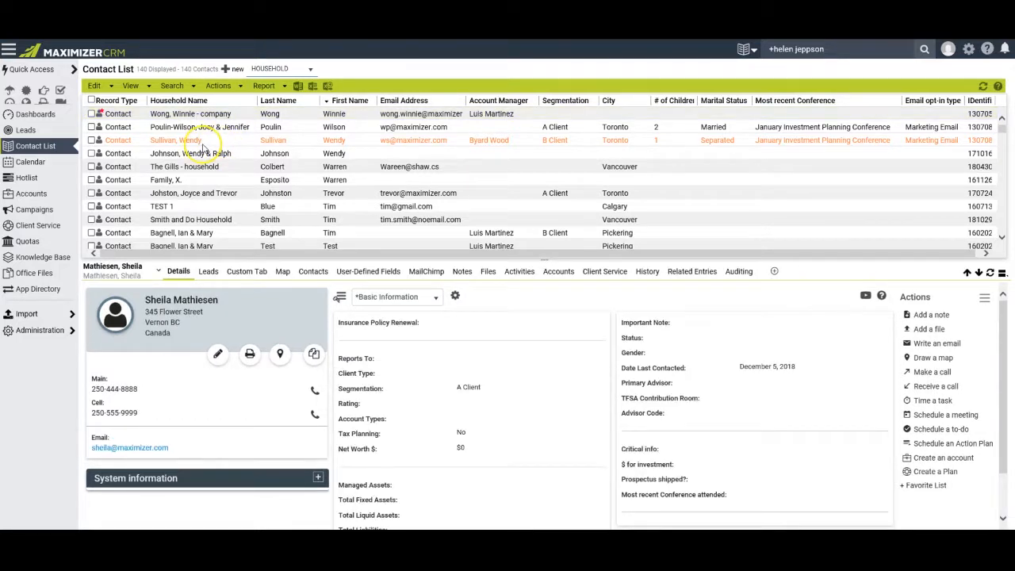
{"action": "left_click", "coordinate": [172, 86]}
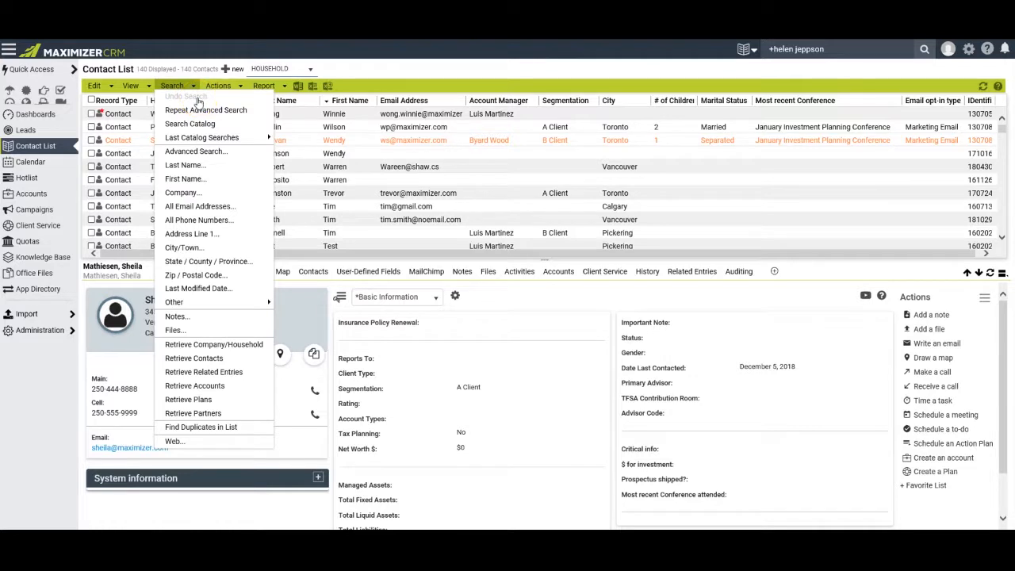
Restore the previous eight-entry list and switch to the Word training agenda.
{"action": "left_click", "coordinate": [198, 99]}
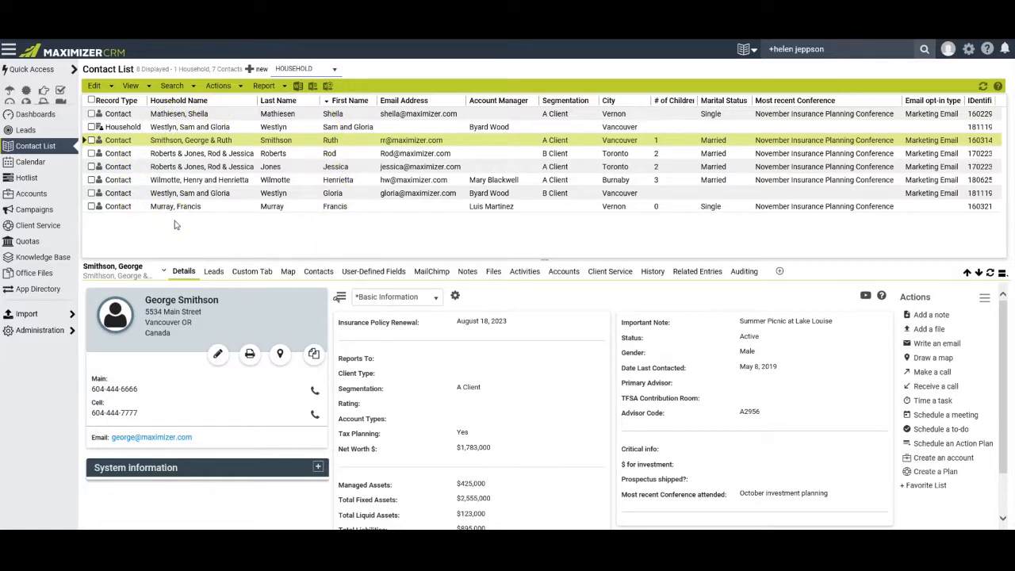
{"action": "key", "text": "alt+Tab"}
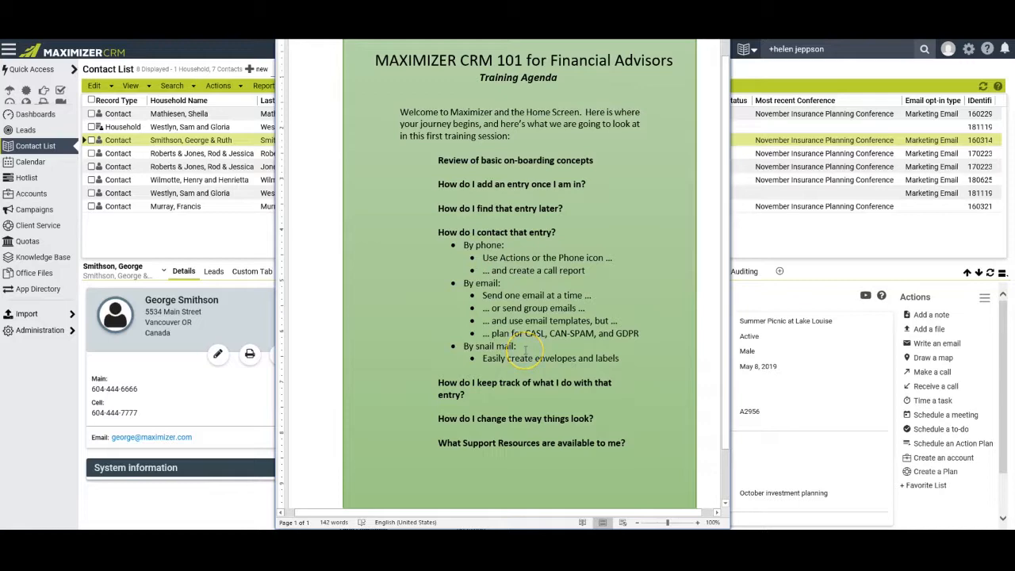
Bring the Maximizer CRM eight-entry Contact List back in front of Word.
{"action": "left_click", "coordinate": [221, 308]}
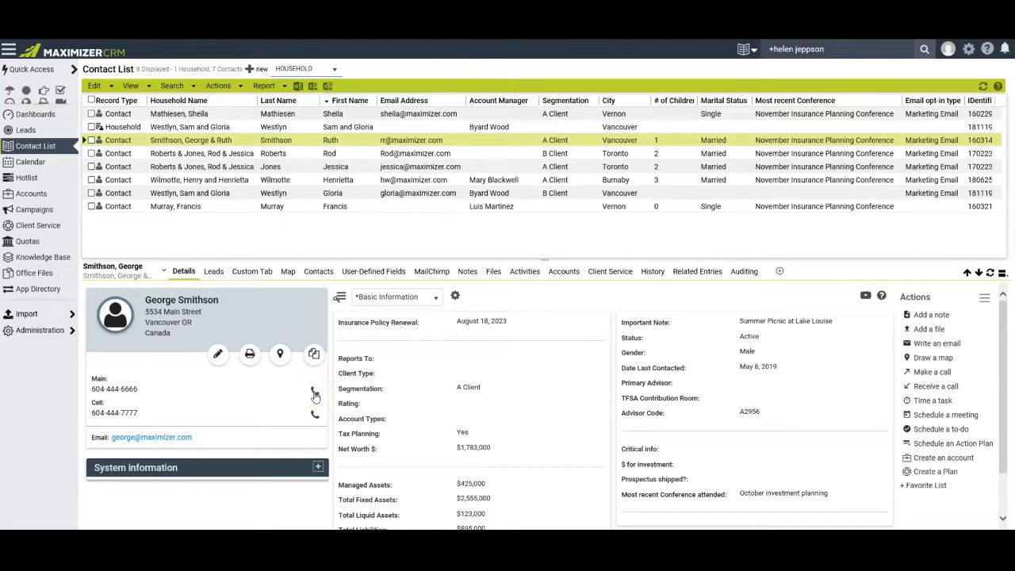
{"action": "left_click", "coordinate": [219, 86]}
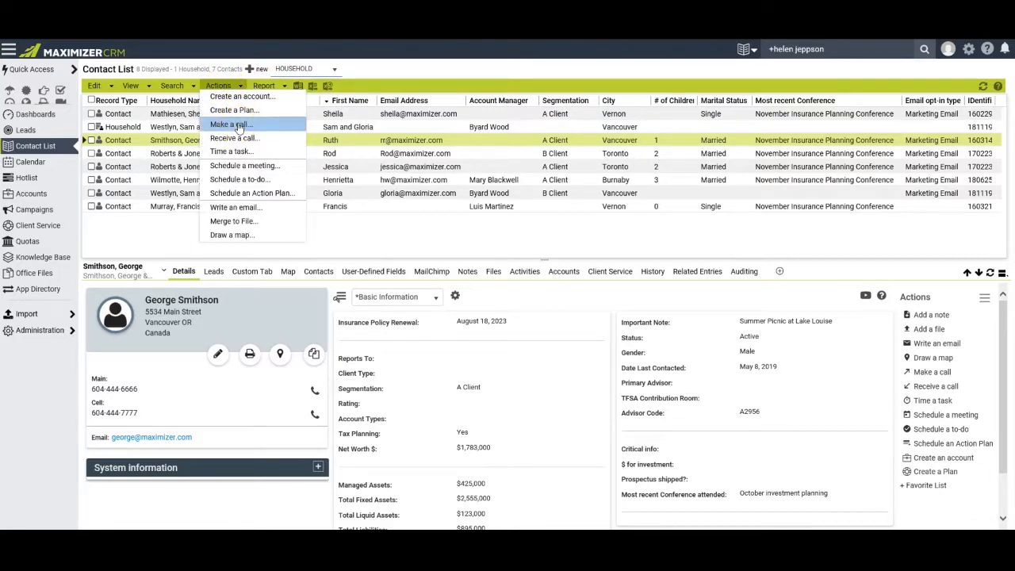
{"action": "left_click", "coordinate": [238, 124]}
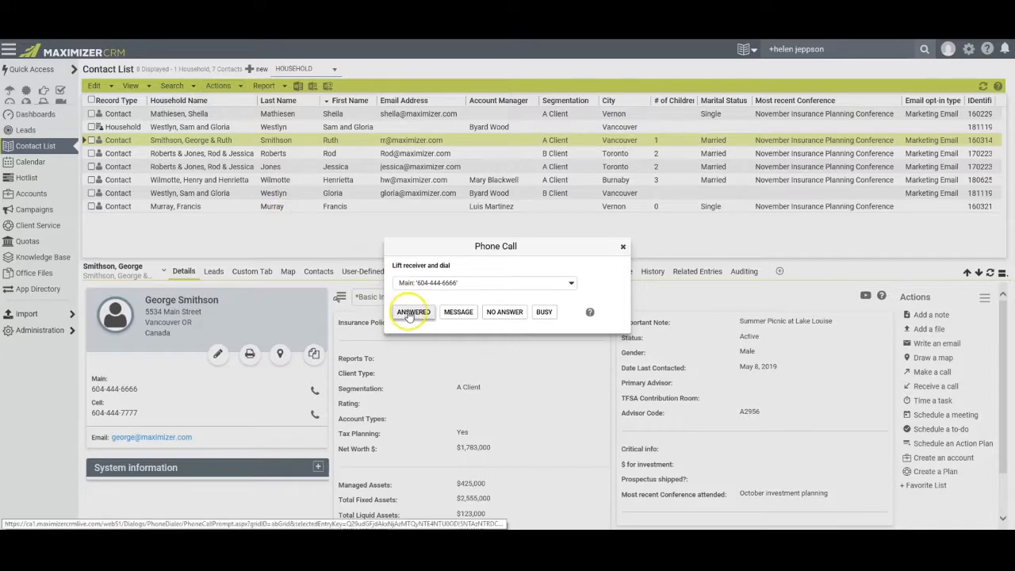
{"action": "left_click", "coordinate": [411, 312]}
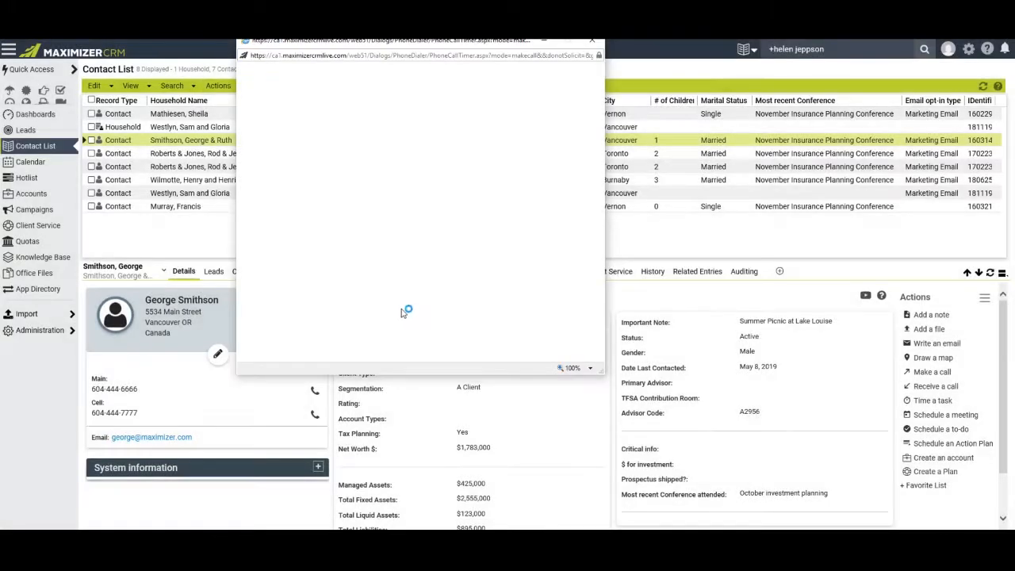
{"action": "left_click_drag", "start_coordinate": [301, 43], "coordinate": [378, 68]}
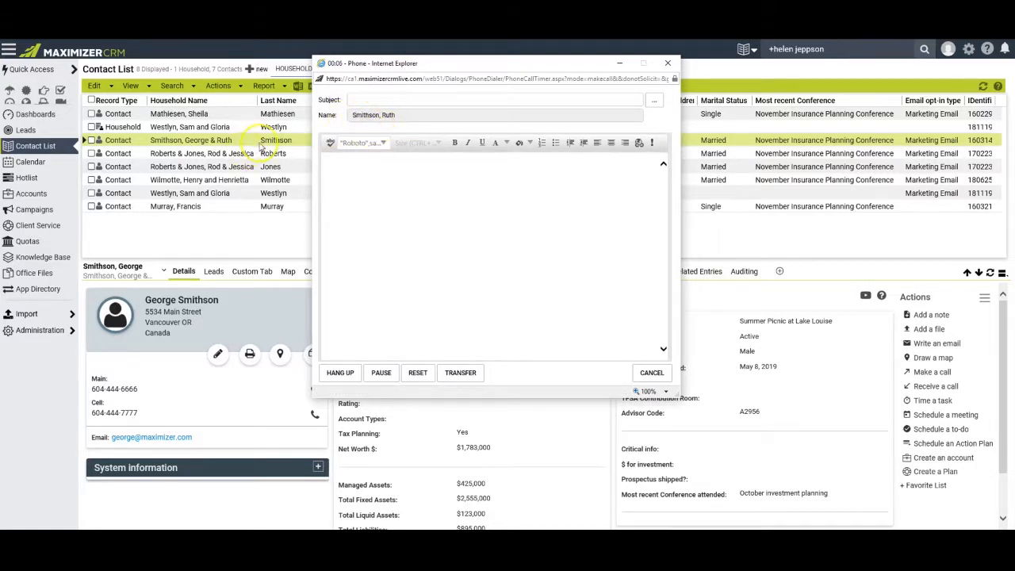
{"action": "left_click", "coordinate": [650, 373]}
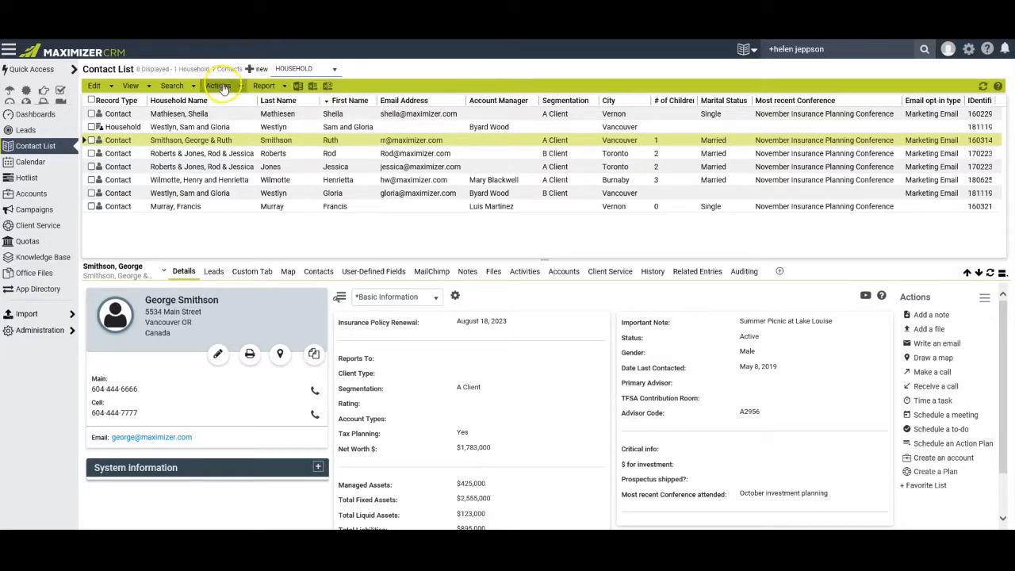
{"action": "left_click", "coordinate": [261, 86]}
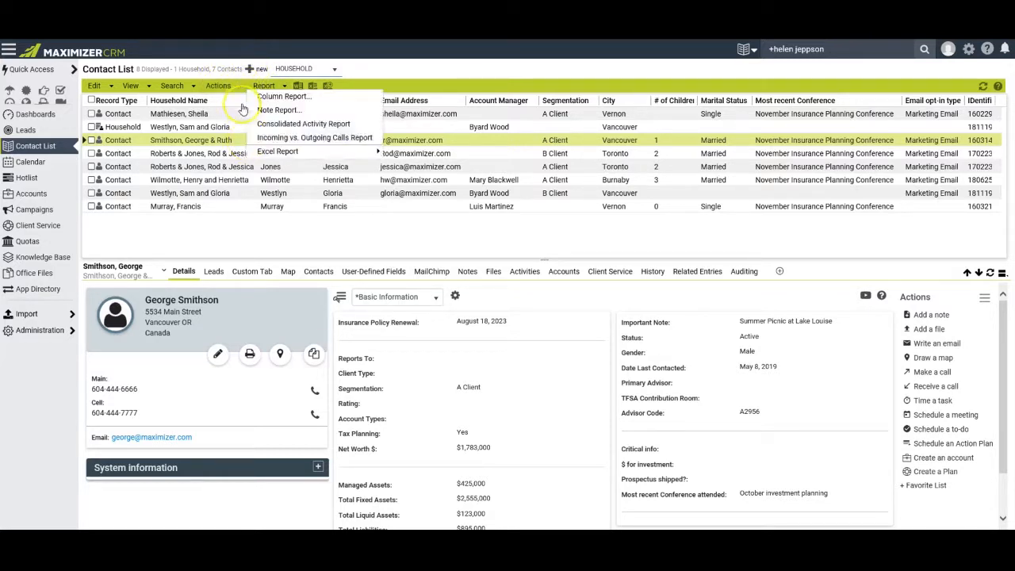
{"action": "left_click", "coordinate": [242, 141]}
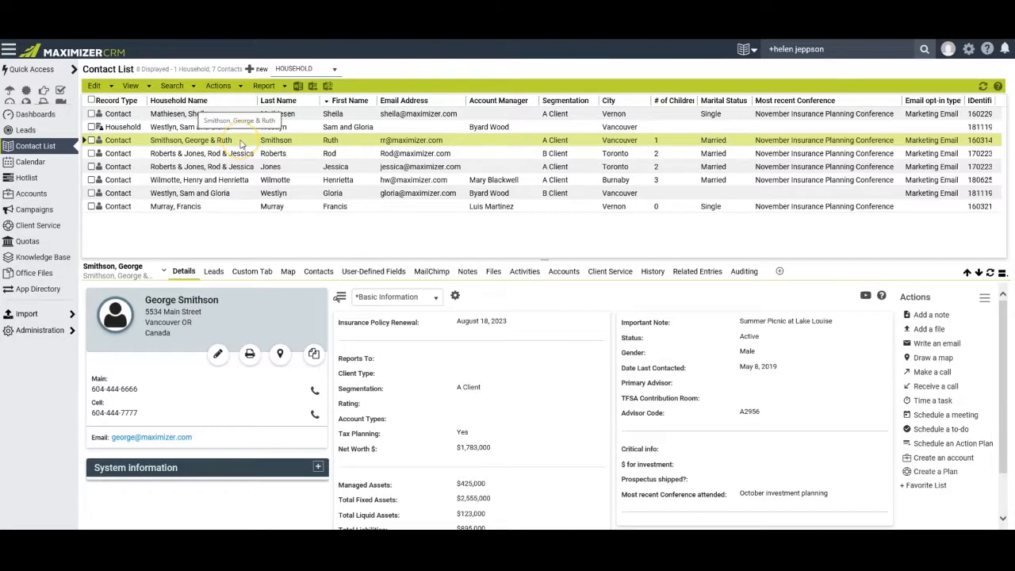
Log an answered call to the contact's main phone with subject Call for appointment.
{"action": "left_click", "coordinate": [316, 393]}
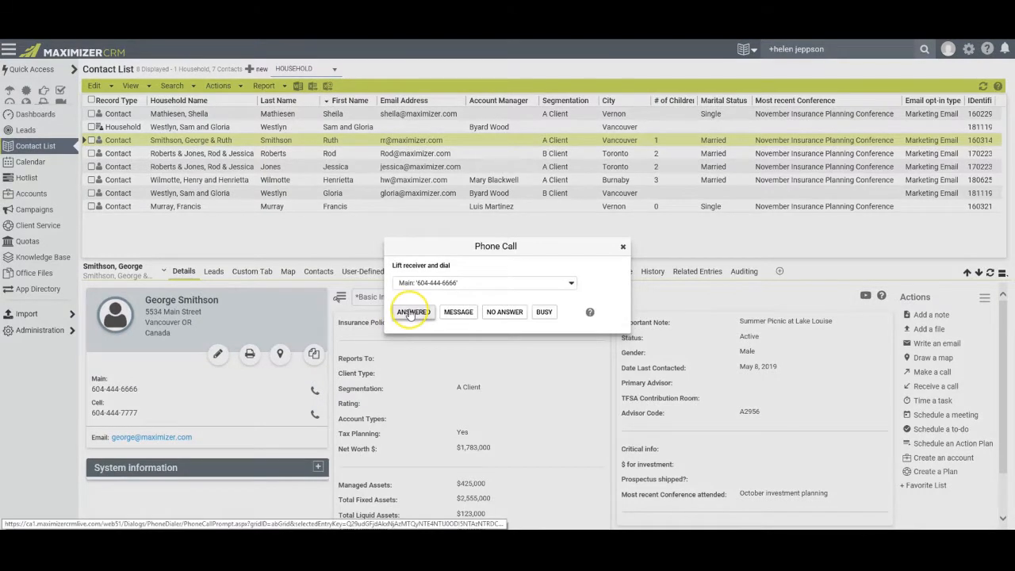
{"action": "left_click", "coordinate": [412, 312]}
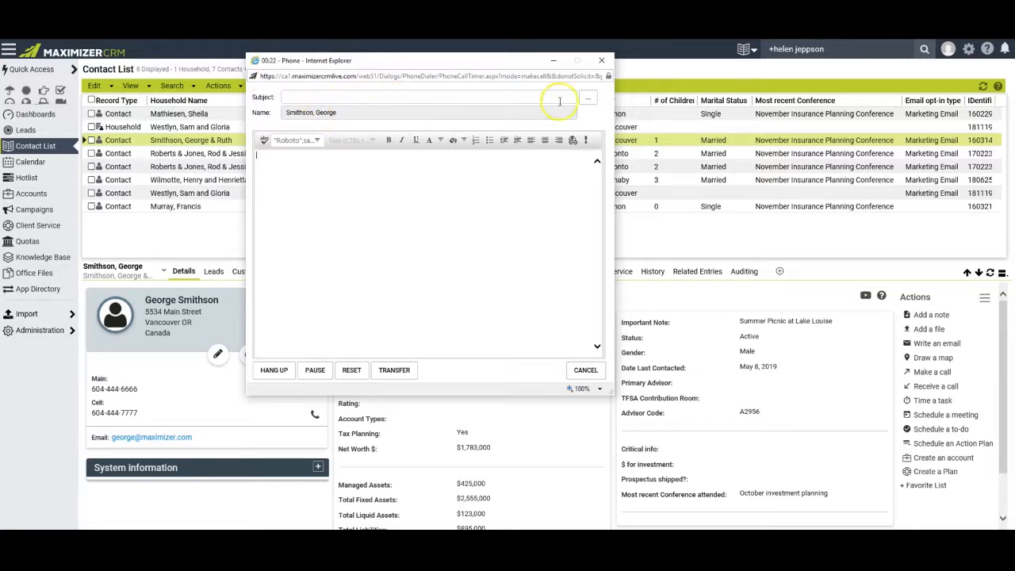
{"action": "left_click", "coordinate": [588, 100]}
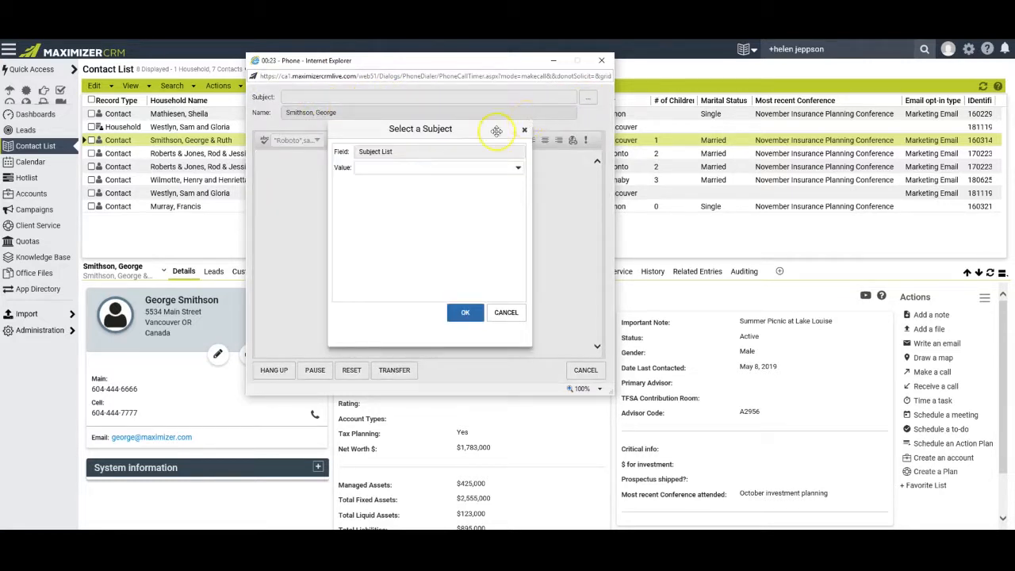
{"action": "left_click", "coordinate": [398, 169]}
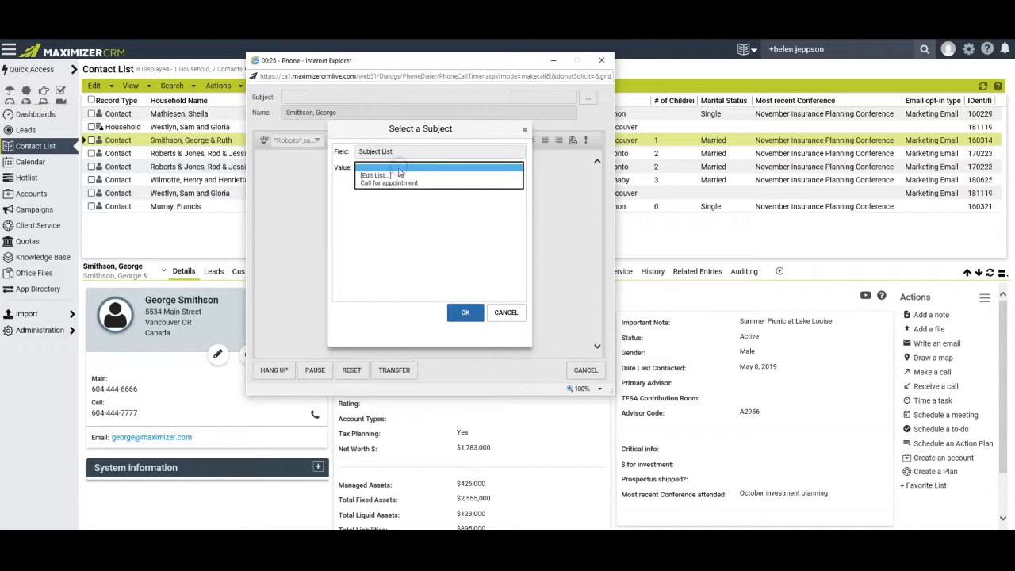
{"action": "left_click", "coordinate": [381, 183]}
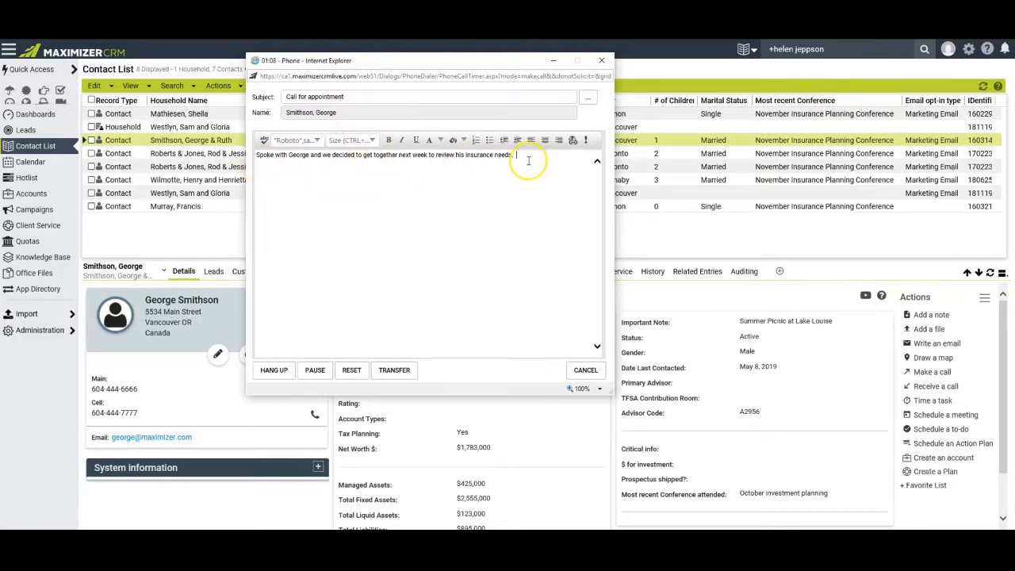
Hang up and save the call as Appointment arranged, without scheduling a follow-up.
{"action": "left_click", "coordinate": [273, 370]}
{"action": "left_click", "coordinate": [528, 370]}
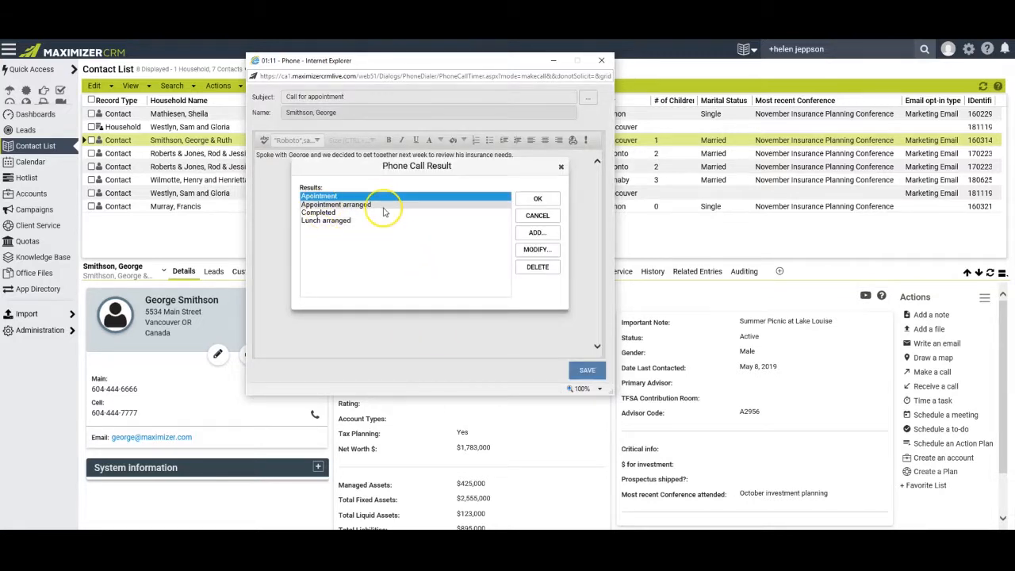
{"action": "left_click", "coordinate": [380, 207]}
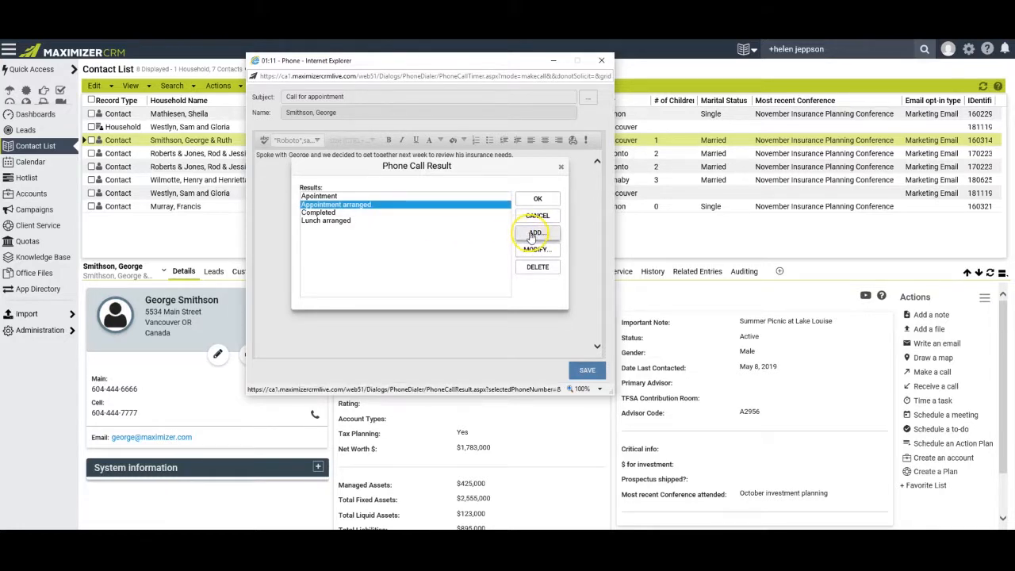
{"action": "left_click", "coordinate": [537, 199]}
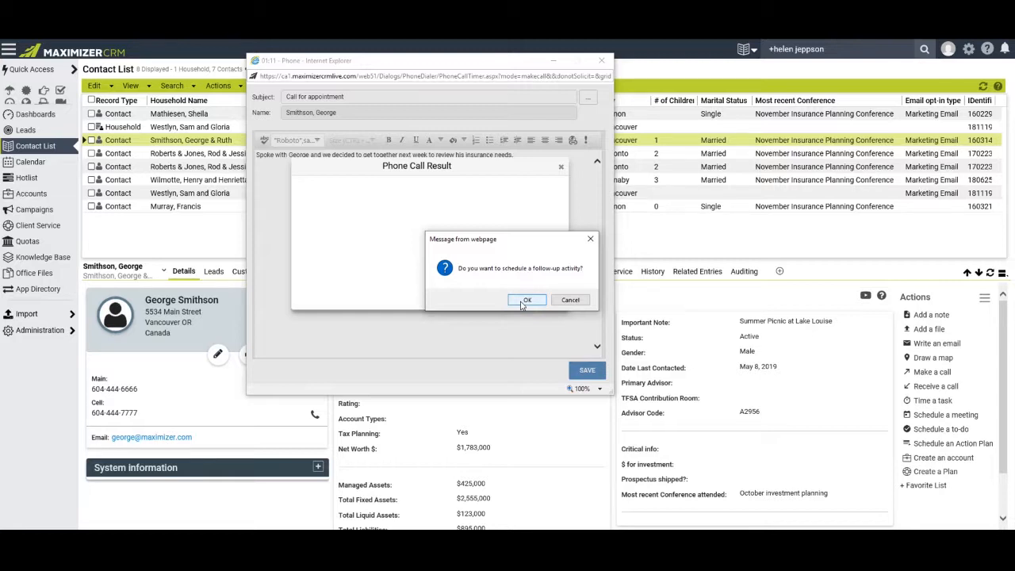
{"action": "left_click", "coordinate": [570, 300]}
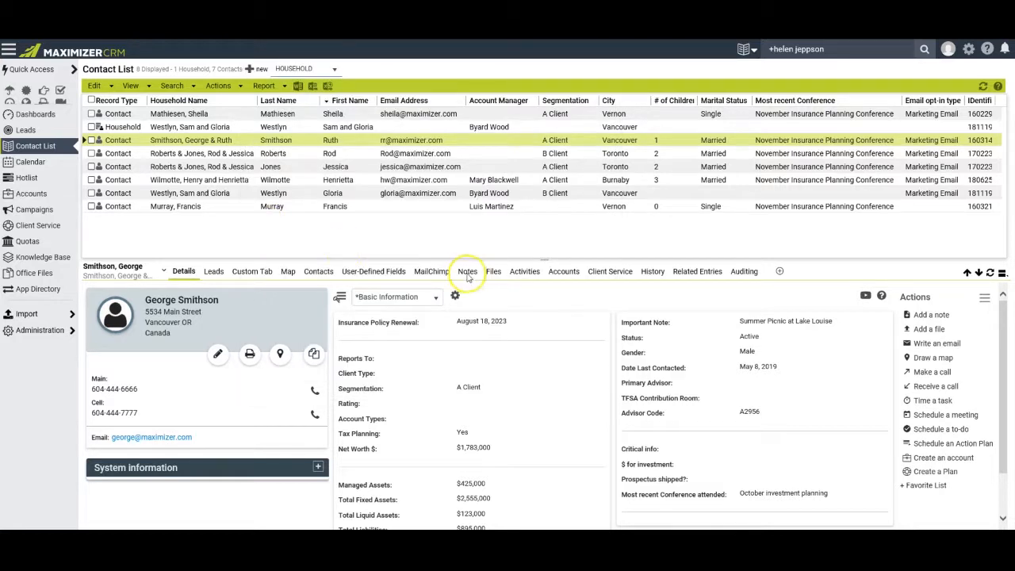
Show the Notes tab listing the June 18, 2019 outgoing call note at the top.
{"action": "left_click", "coordinate": [468, 275]}
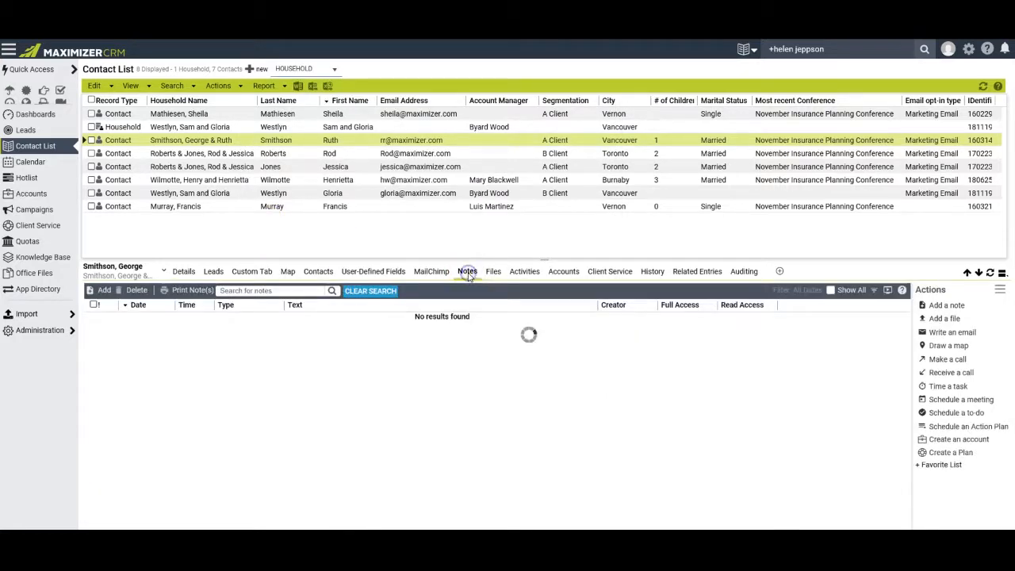
{"action": "left_click", "coordinate": [130, 268]}
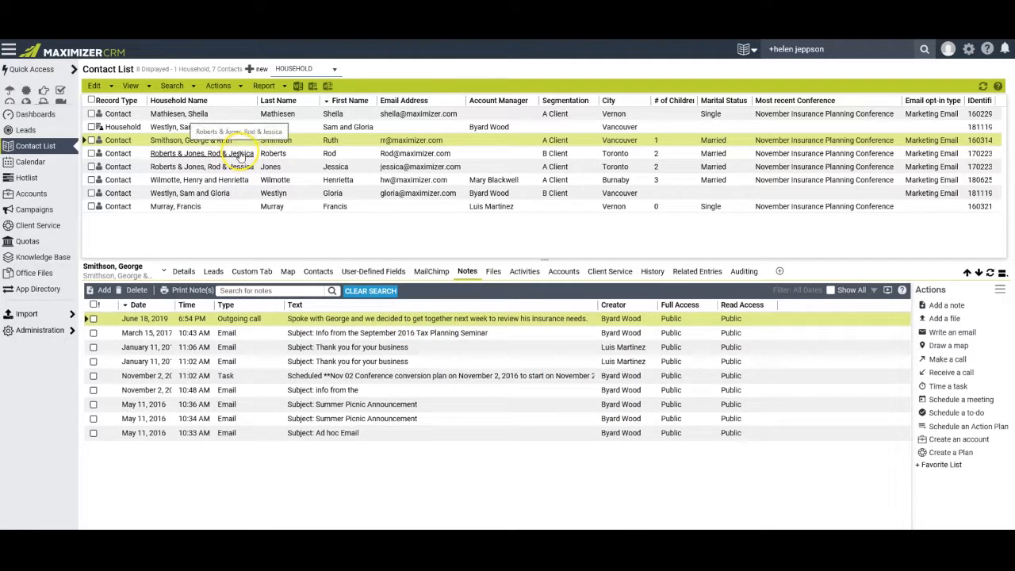
{"action": "left_click", "coordinate": [221, 87]}
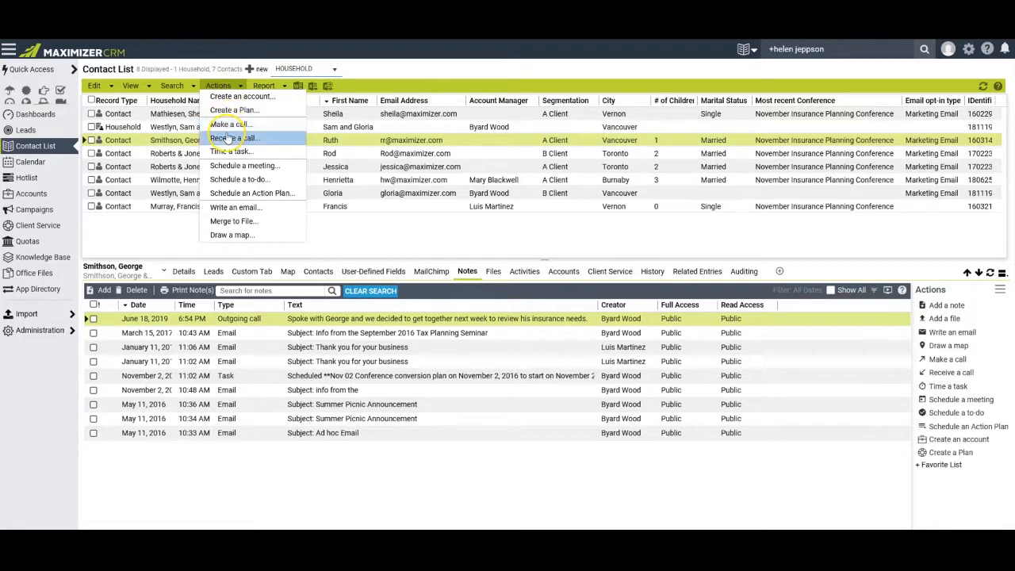
Run the Incoming vs. Outgoing Calls report with Report all dates enabled.
{"action": "left_click", "coordinate": [279, 89]}
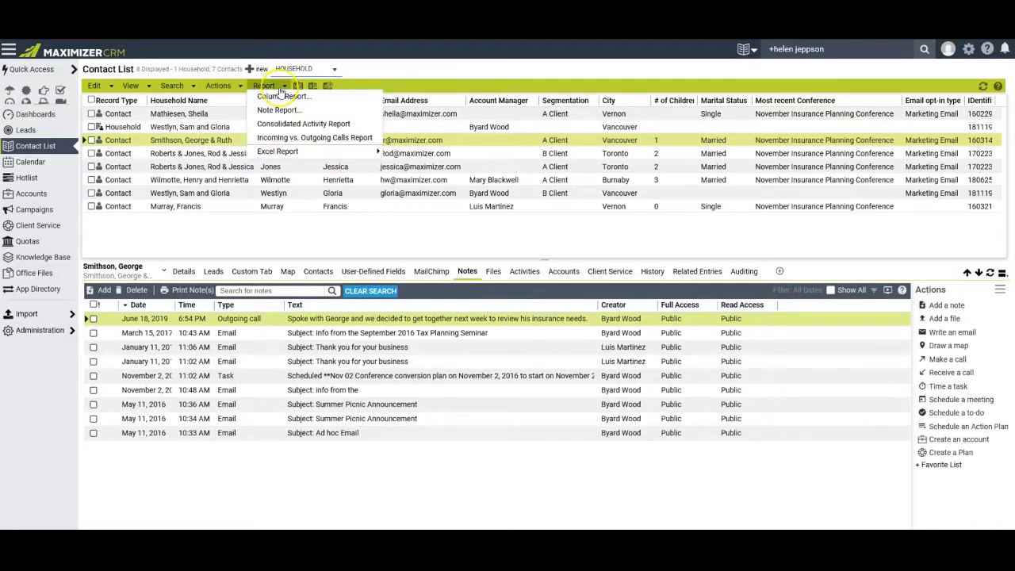
{"action": "left_click", "coordinate": [288, 139]}
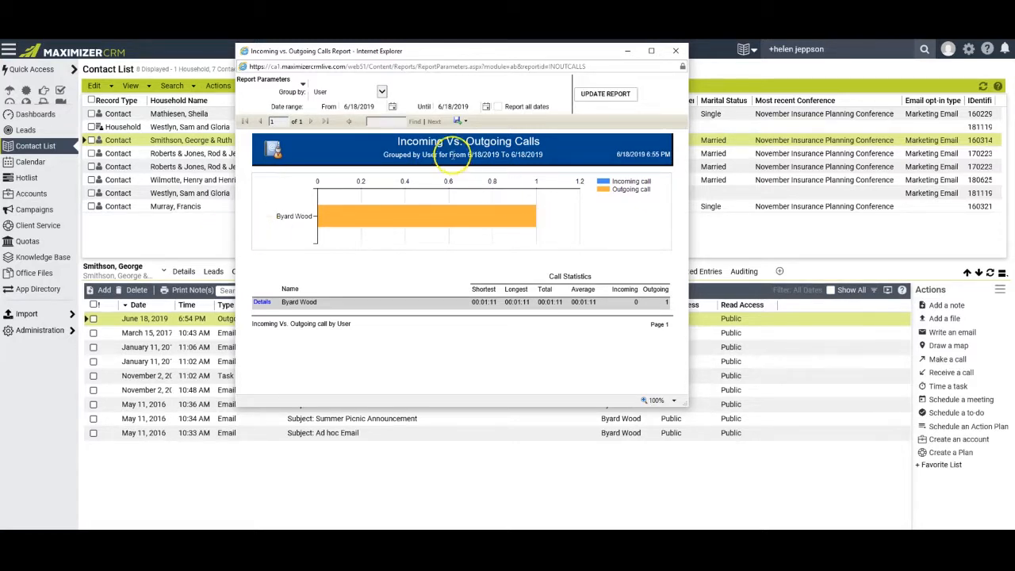
{"action": "left_click", "coordinate": [498, 108]}
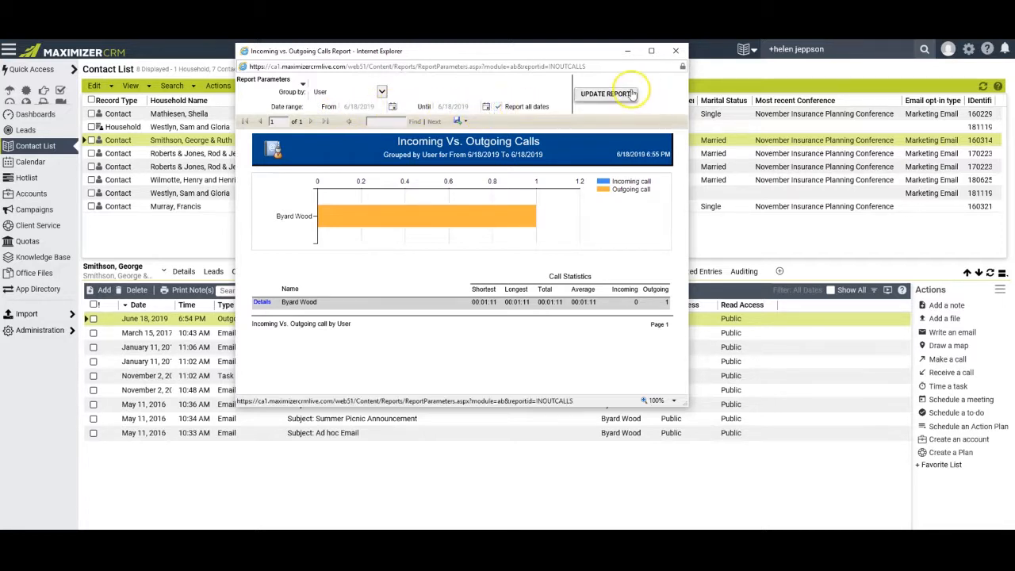
{"action": "left_click", "coordinate": [590, 96]}
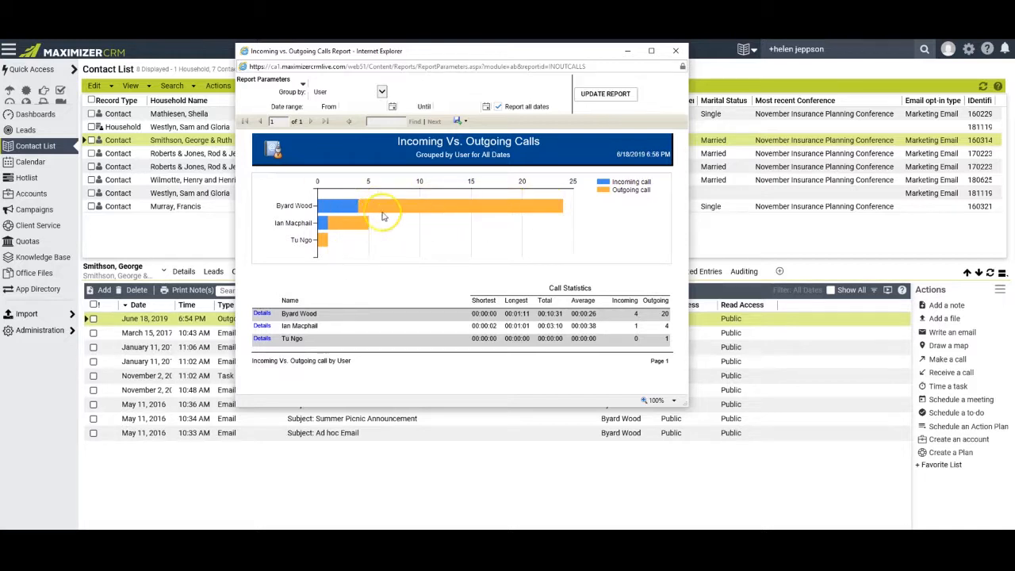
Review one user's call details and the export formats, then close the report.
{"action": "left_click", "coordinate": [262, 314]}
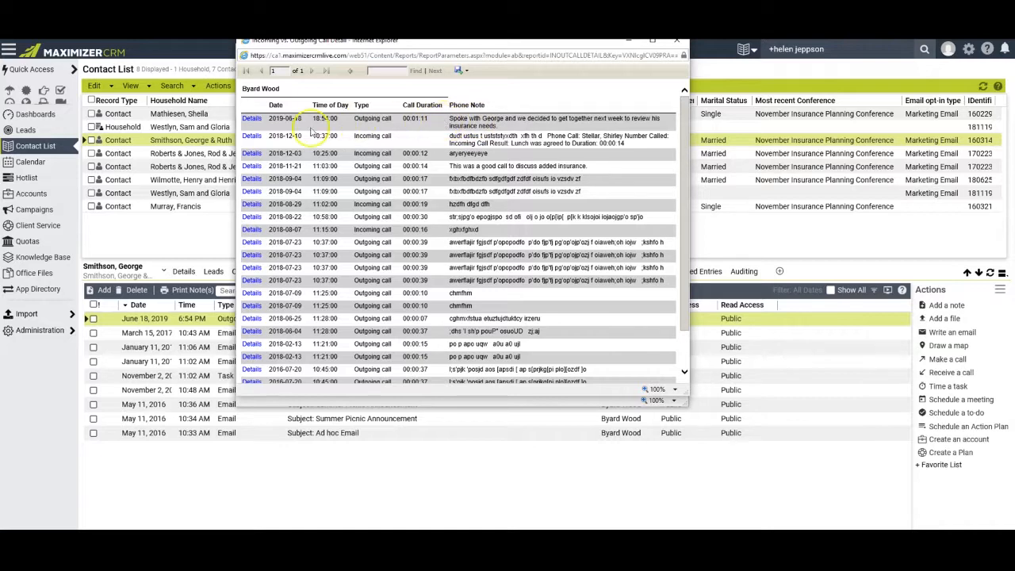
{"action": "left_click", "coordinate": [250, 119]}
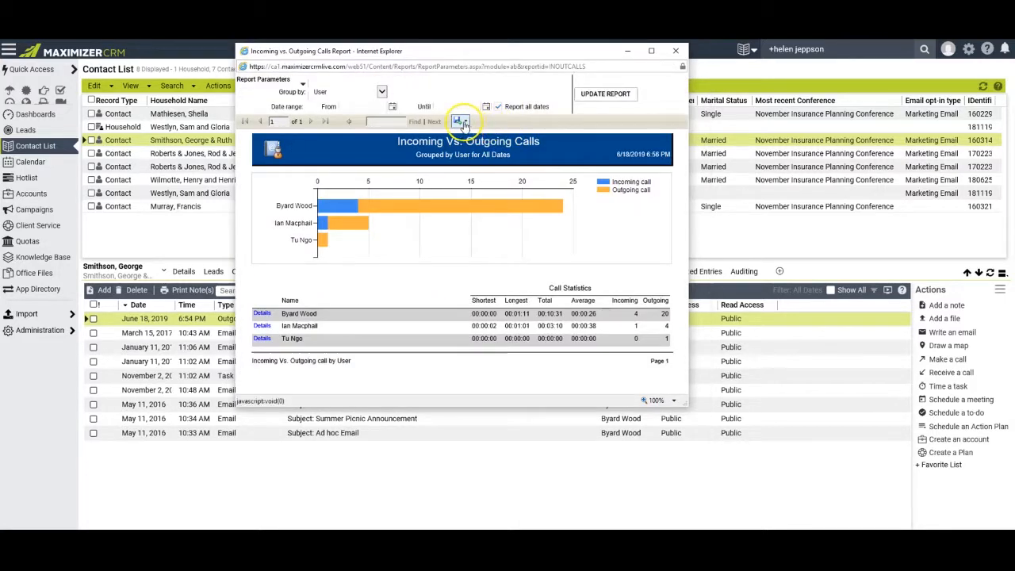
{"action": "left_click", "coordinate": [465, 124]}
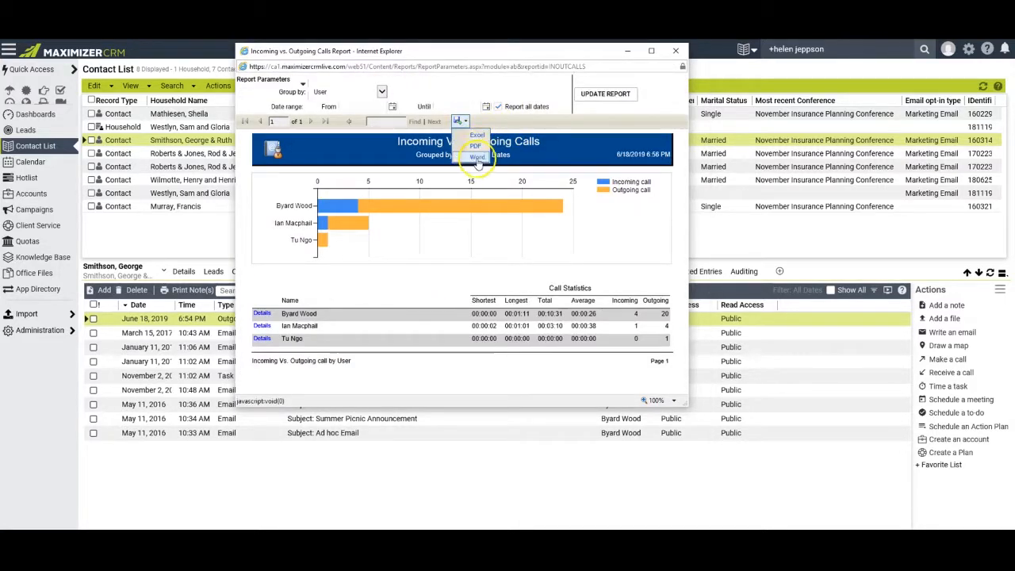
{"action": "left_click", "coordinate": [675, 50]}
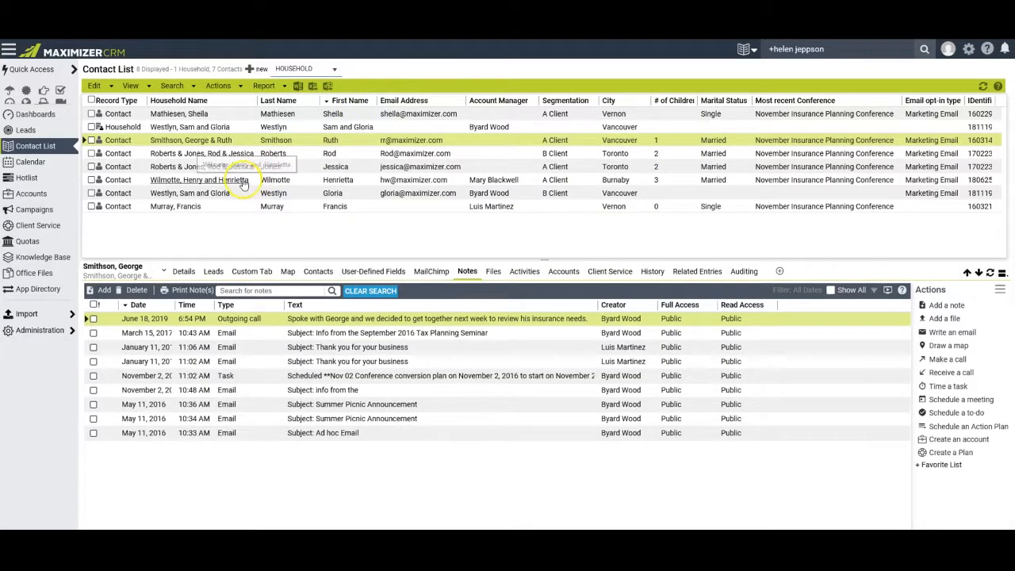
Send the contact a Marketing Email titled 'Our upcoming visit' about bringing insurance documents.
{"action": "left_click", "coordinate": [183, 271]}
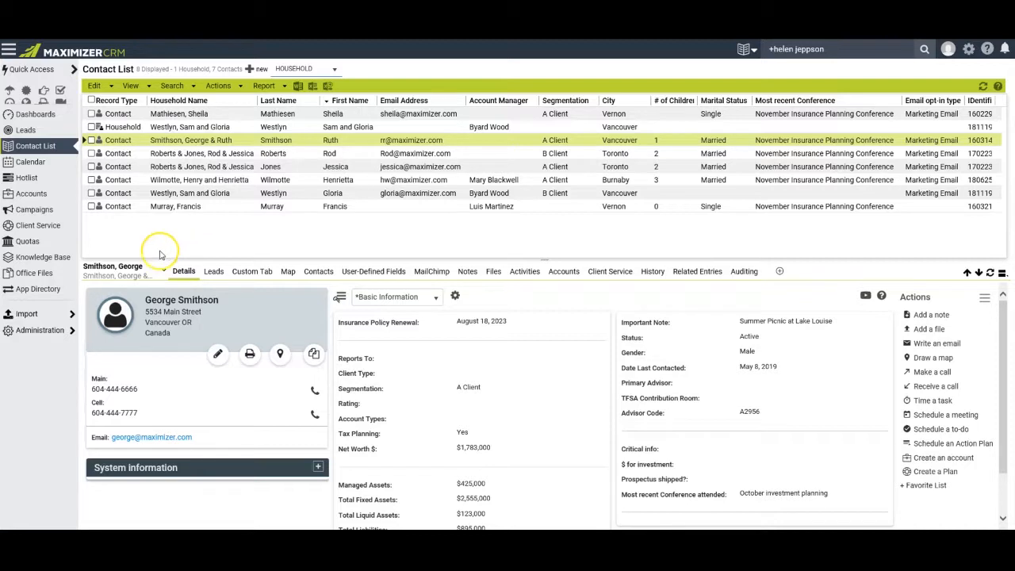
{"action": "left_click", "coordinate": [152, 438]}
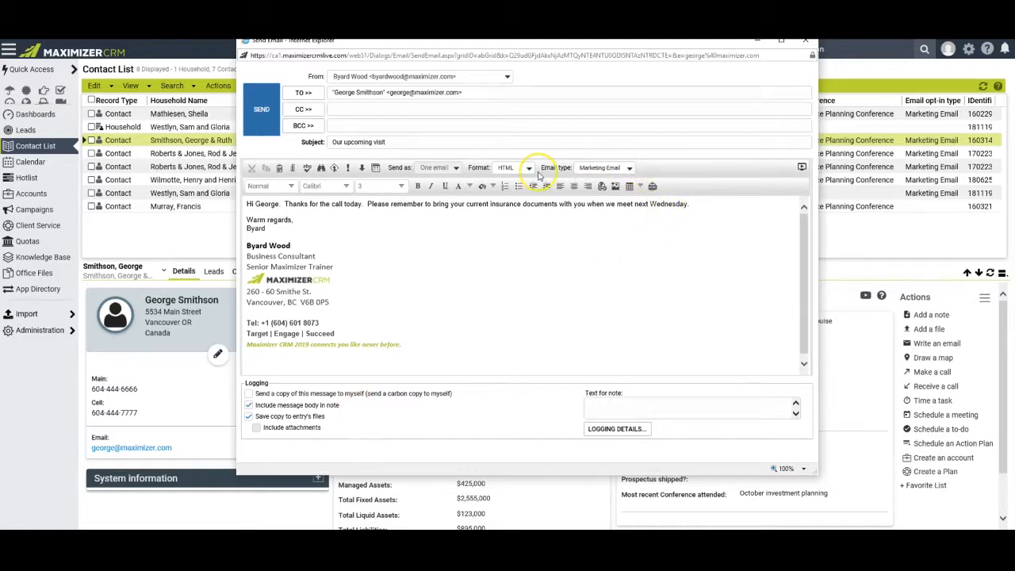
{"action": "left_click", "coordinate": [629, 168]}
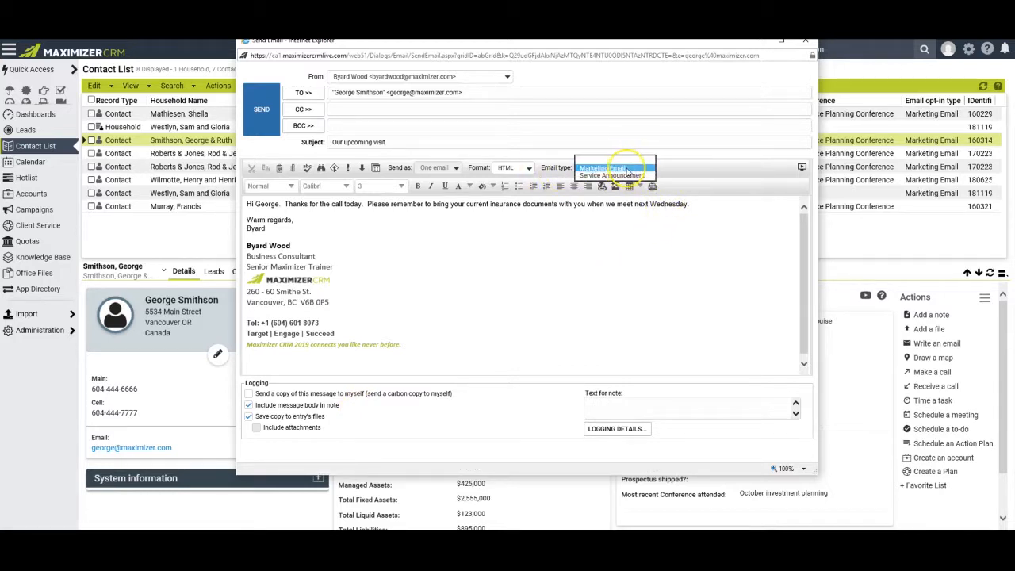
{"action": "left_click", "coordinate": [619, 255]}
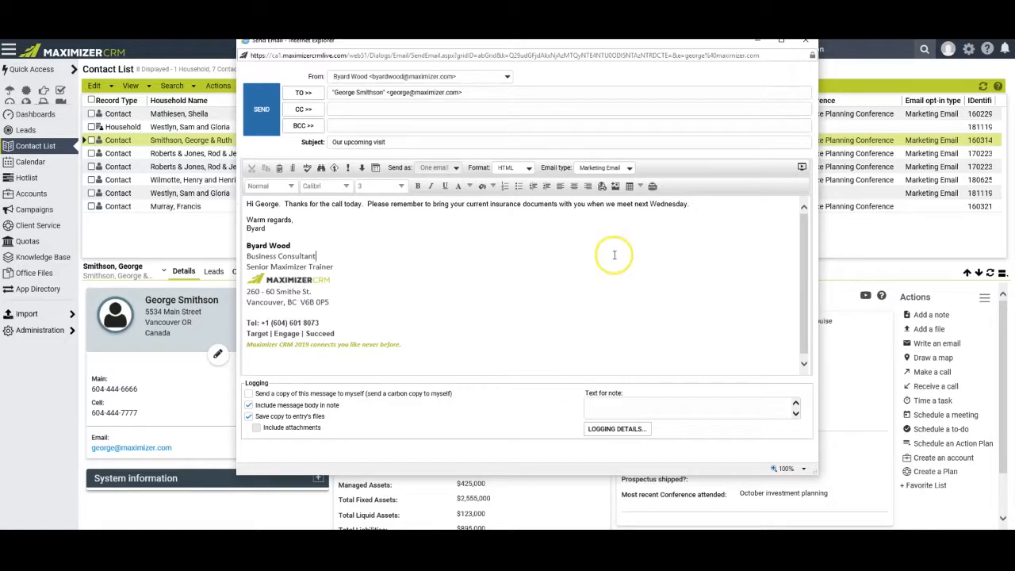
{"action": "left_click", "coordinate": [269, 118]}
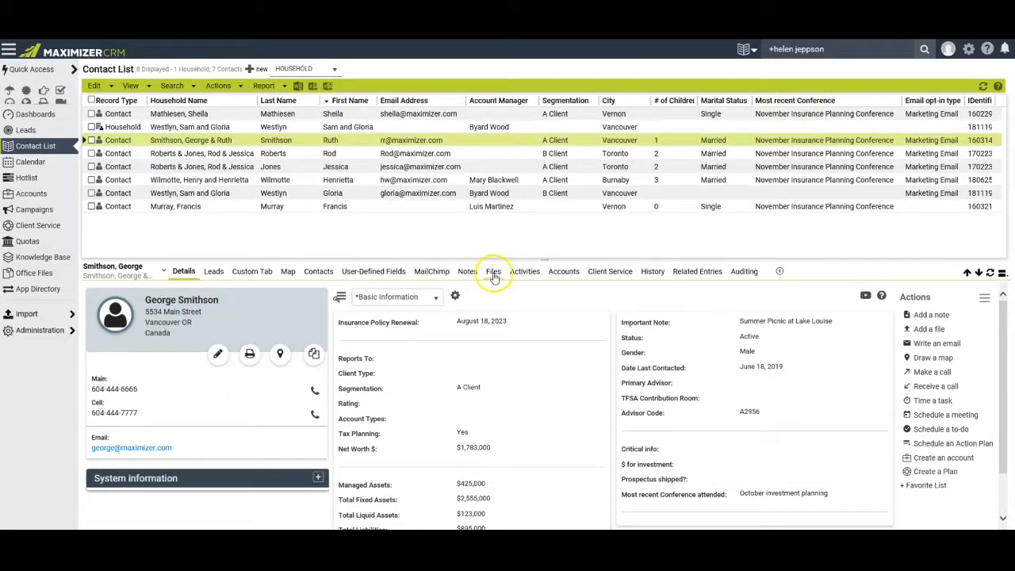
View the 'Our upcoming visit' email in the Files tab, then begin a new email.
{"action": "left_click", "coordinate": [493, 273]}
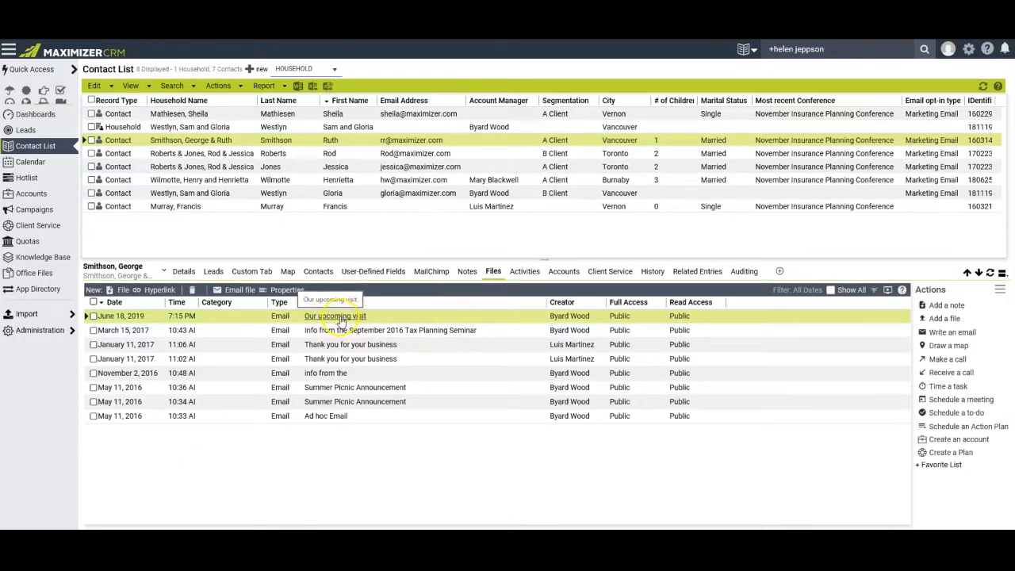
{"action": "left_click", "coordinate": [342, 317]}
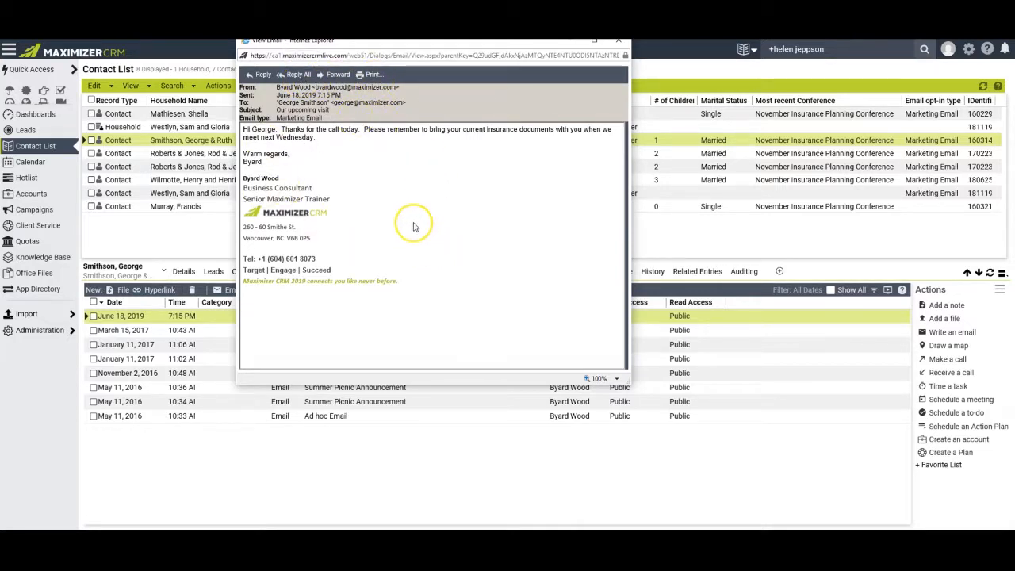
{"action": "left_click_drag", "start_coordinate": [429, 44], "coordinate": [426, 59]}
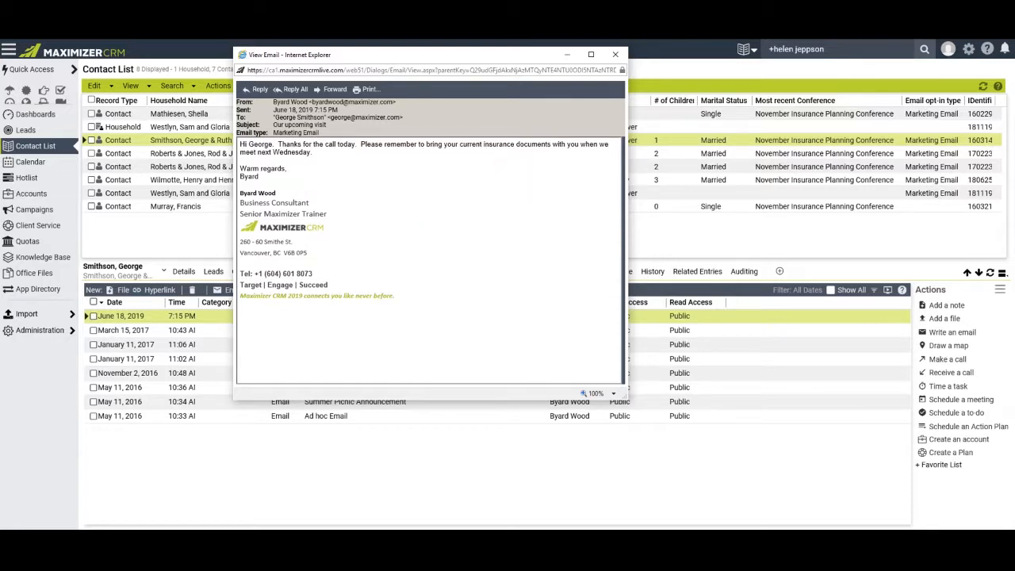
{"action": "left_click", "coordinate": [184, 274]}
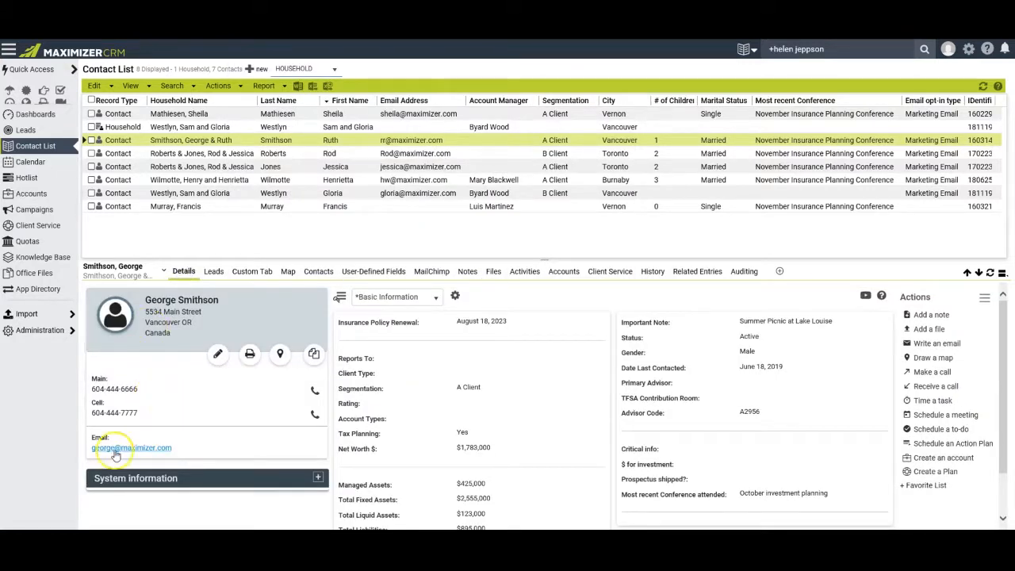
{"action": "left_click", "coordinate": [185, 444]}
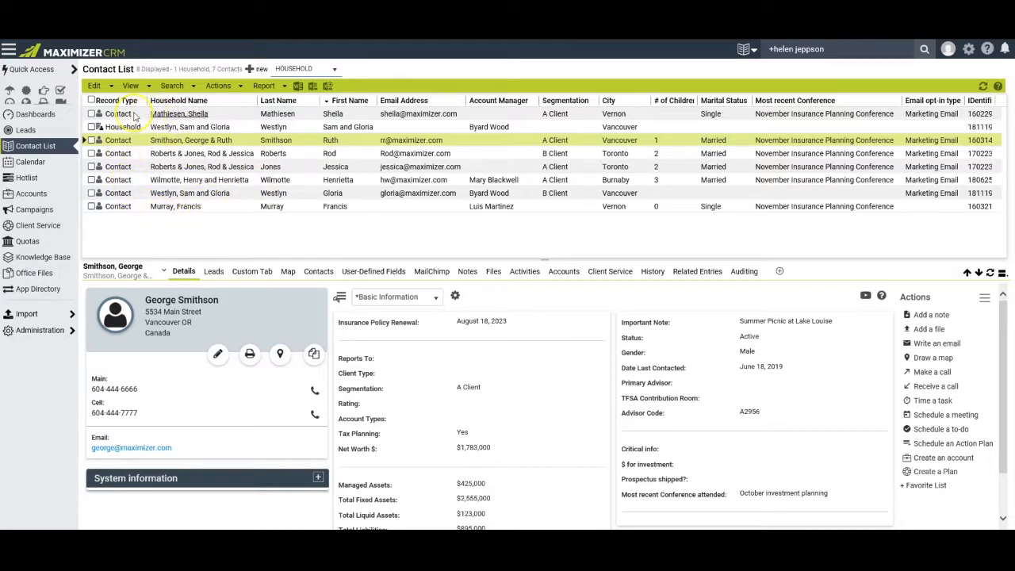
Select all seven contacts in the Contact List and leave the Household entry unselected.
{"action": "left_click", "coordinate": [92, 100]}
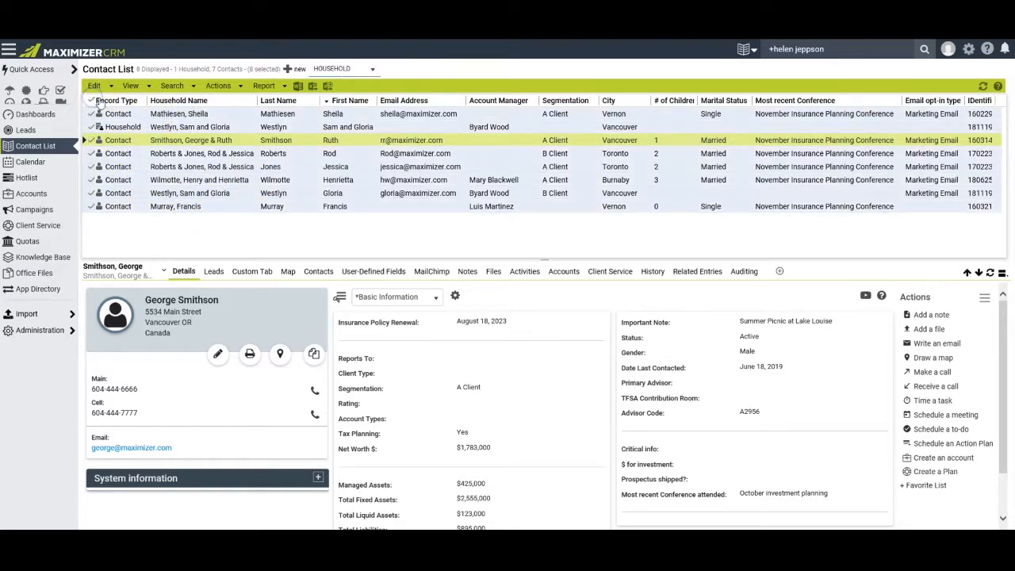
{"action": "left_click", "coordinate": [91, 126]}
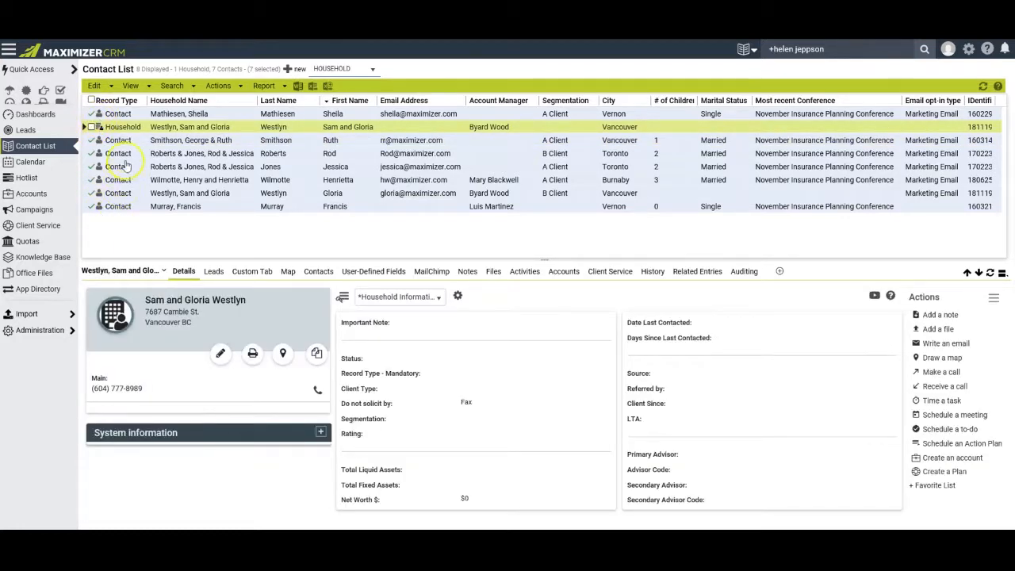
Start an Actions > Write an email message addressed to all selected entries.
{"action": "left_click", "coordinate": [229, 86]}
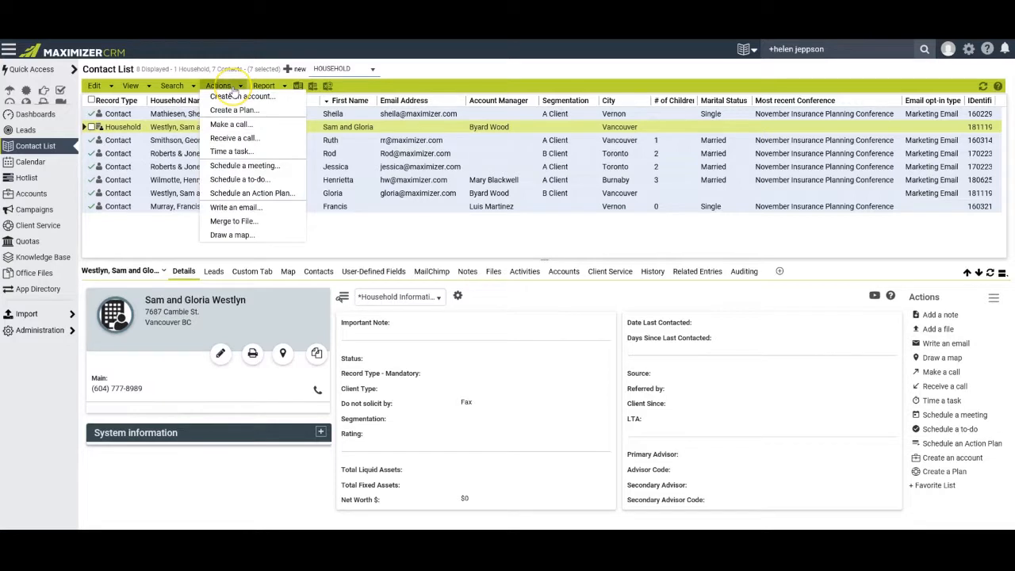
{"action": "left_click", "coordinate": [229, 207]}
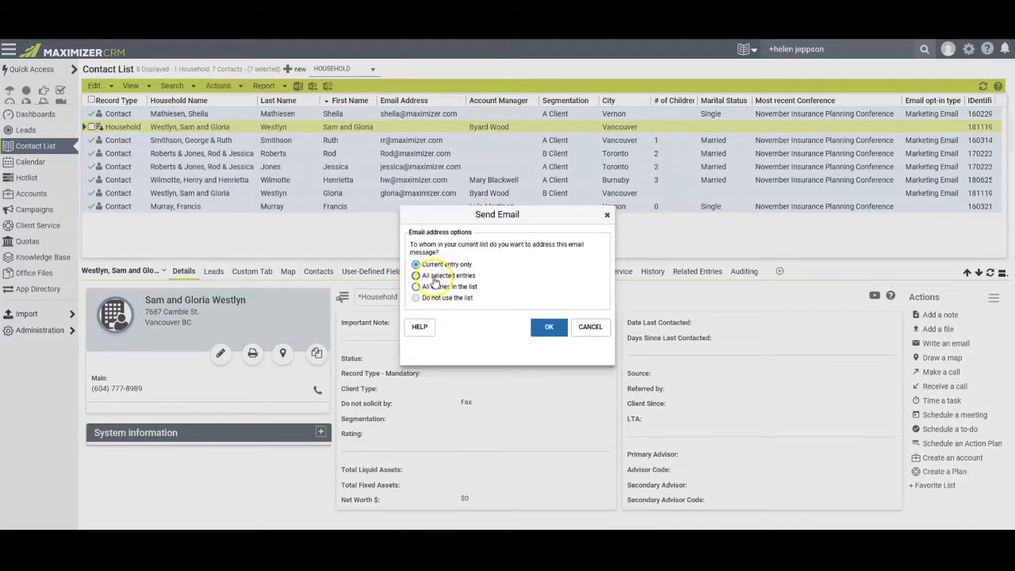
{"action": "left_click", "coordinate": [417, 275]}
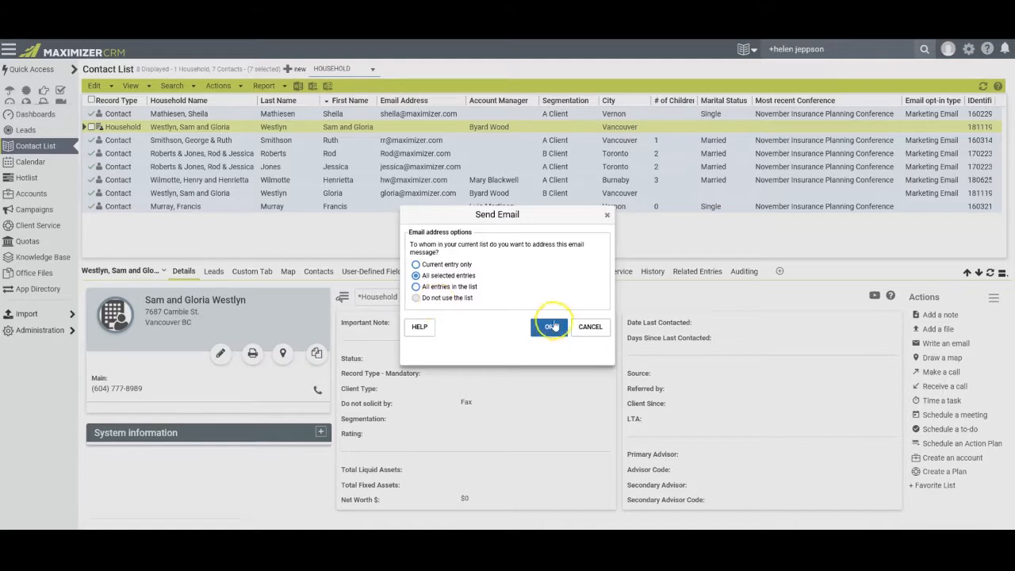
{"action": "left_click", "coordinate": [536, 326]}
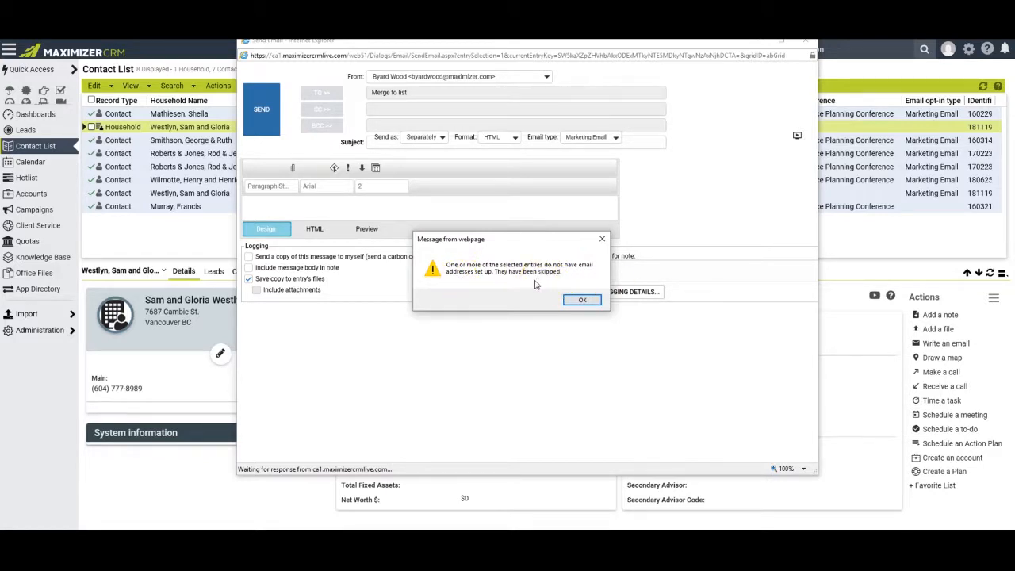
Dismiss the skipped-entries alert and delete the placeholder after 'Hi' in the greeting.
{"action": "left_click", "coordinate": [584, 302]}
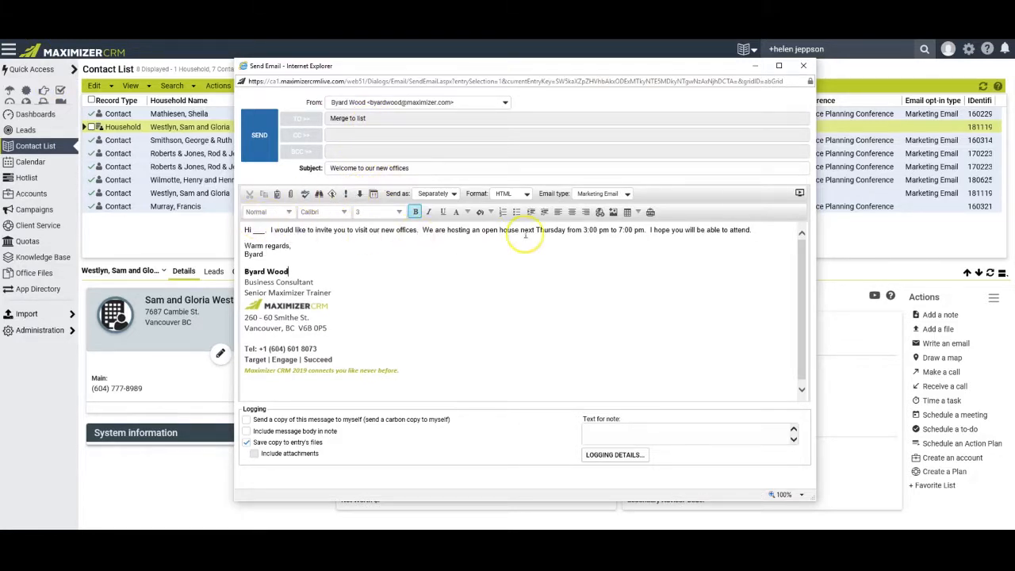
{"action": "left_click", "coordinate": [260, 230]}
{"action": "left_click", "coordinate": [254, 230]}
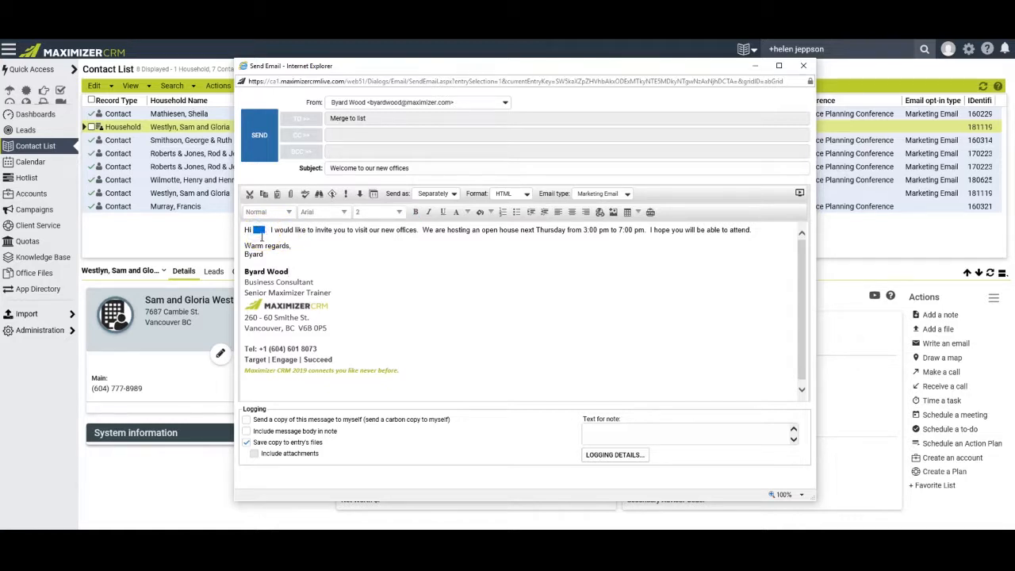
{"action": "key", "text": "Delete"}
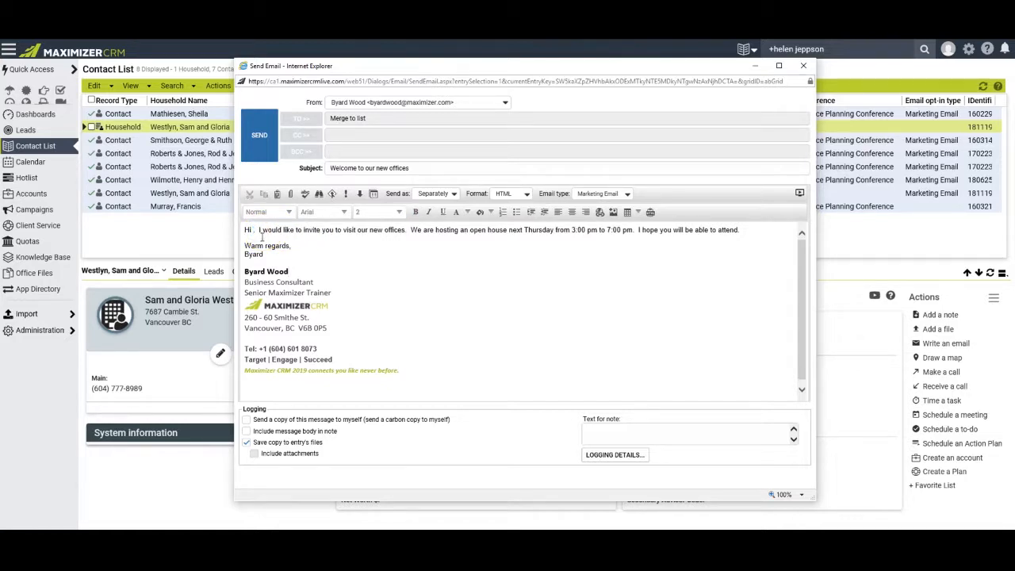
{"action": "left_click", "coordinate": [333, 195]}
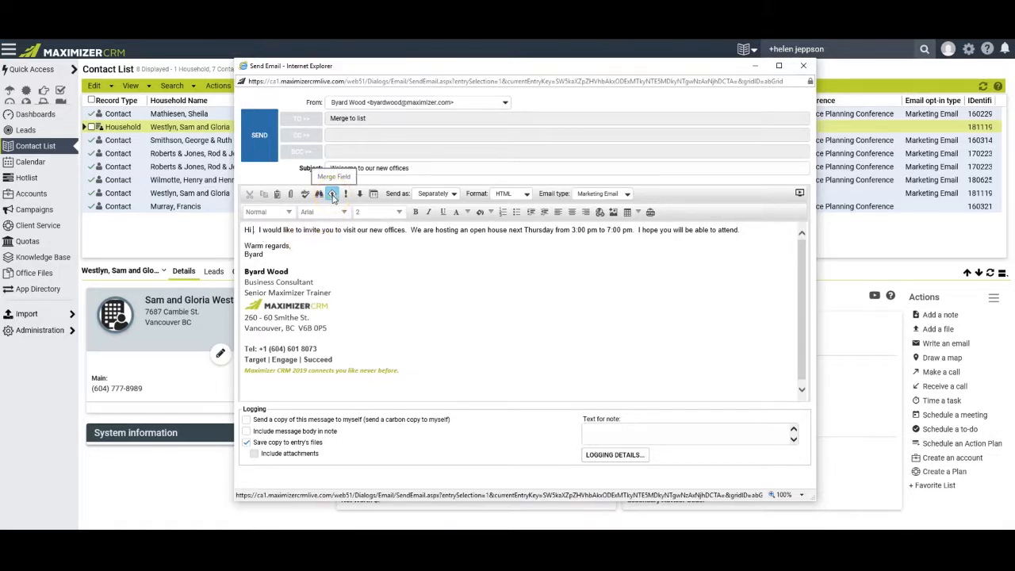
Insert the First Name merge field after 'Hi' so the greeting reads 'Hi [First Name]'.
{"action": "left_click", "coordinate": [333, 196]}
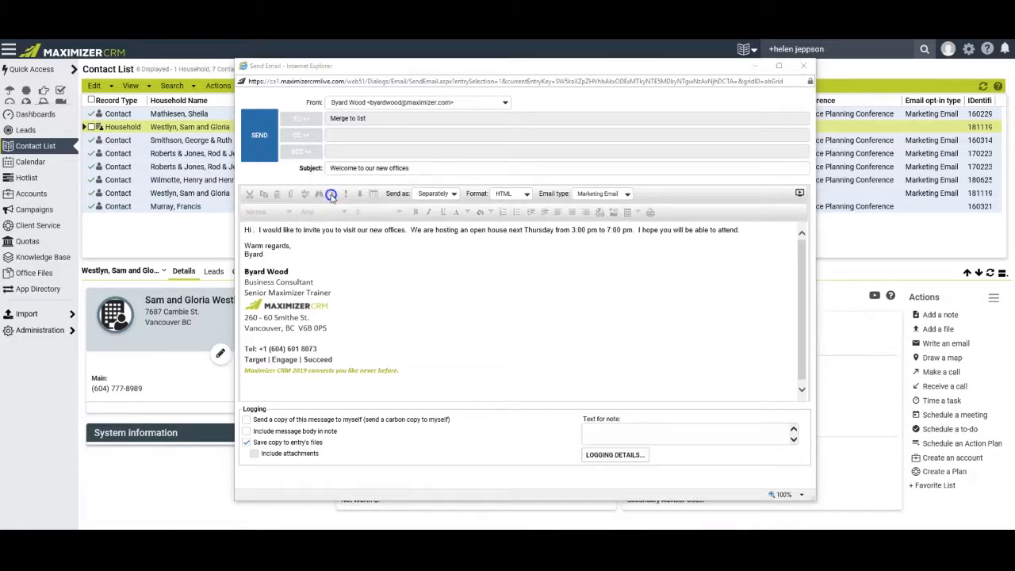
{"action": "left_click_drag", "start_coordinate": [608, 219], "coordinate": [604, 266]}
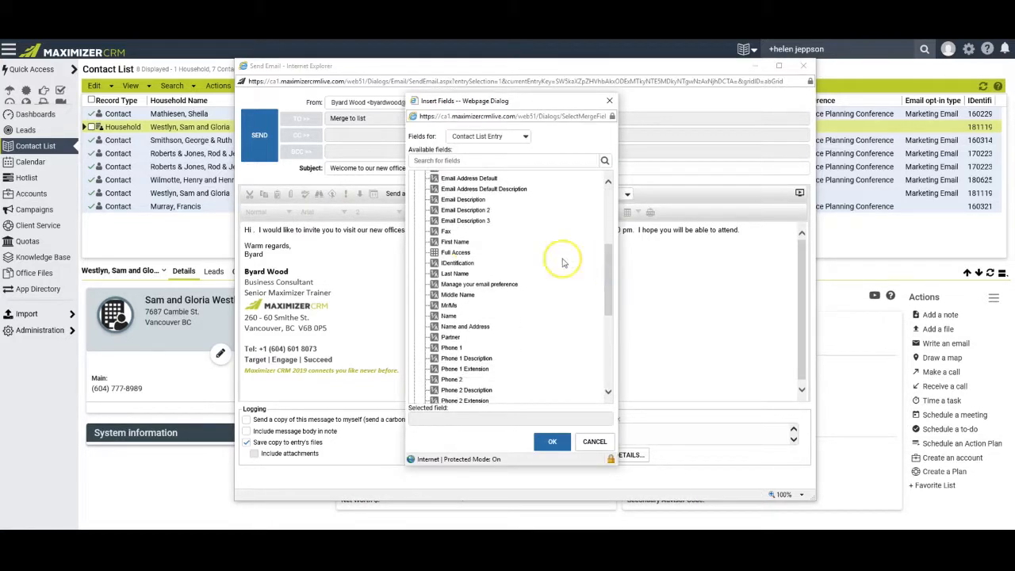
{"action": "left_click", "coordinate": [456, 241]}
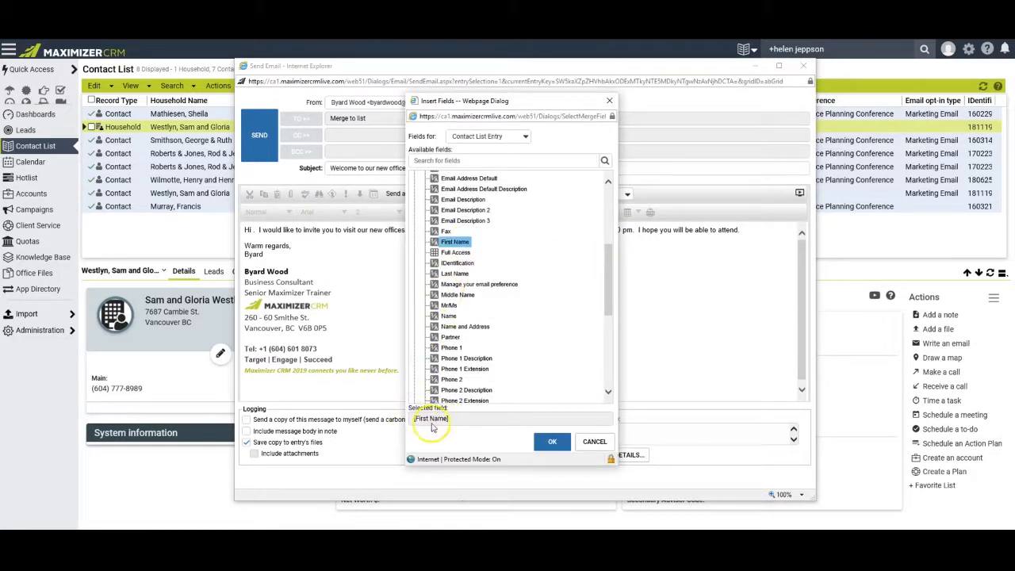
{"action": "left_click", "coordinate": [553, 444]}
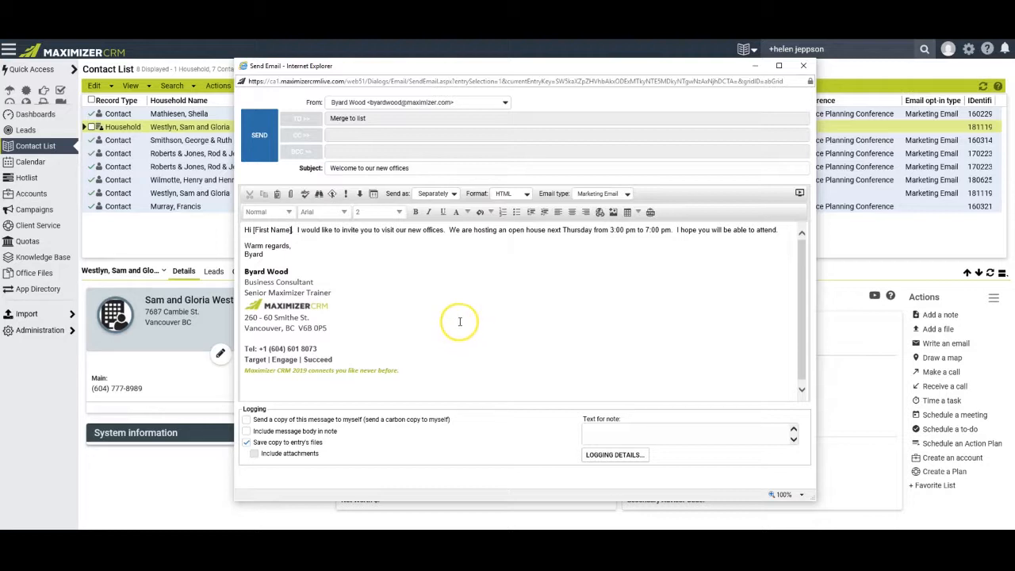
Add the current email as a new HTML template named 'Welcome to Open House'.
{"action": "left_click", "coordinate": [373, 194]}
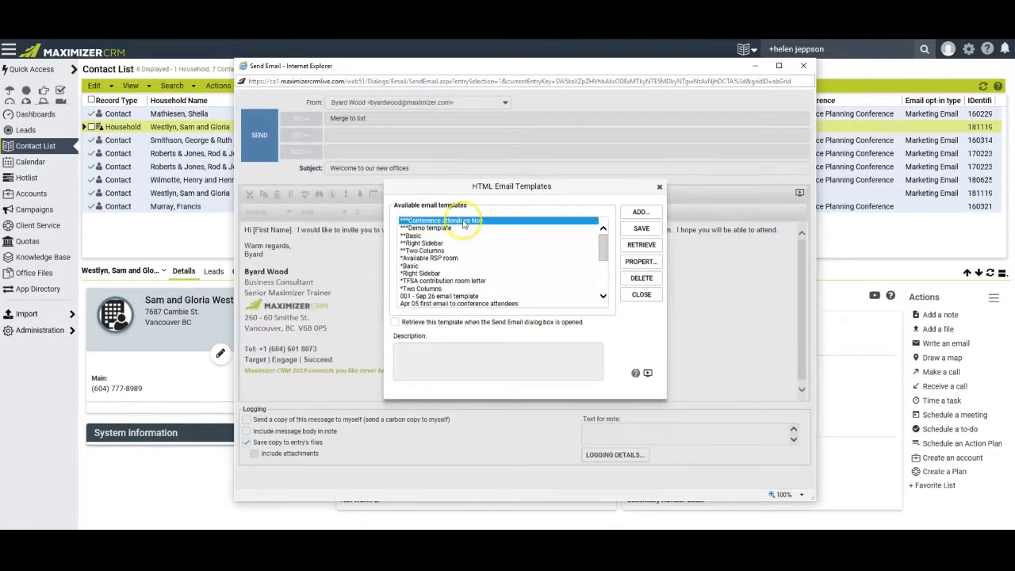
{"action": "left_click", "coordinate": [641, 214]}
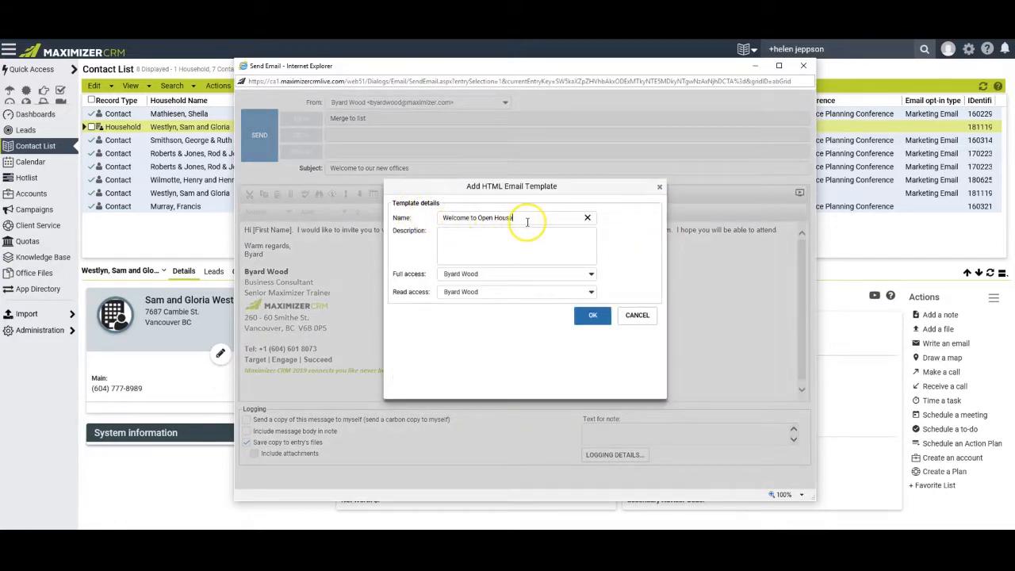
{"action": "left_click", "coordinate": [593, 314]}
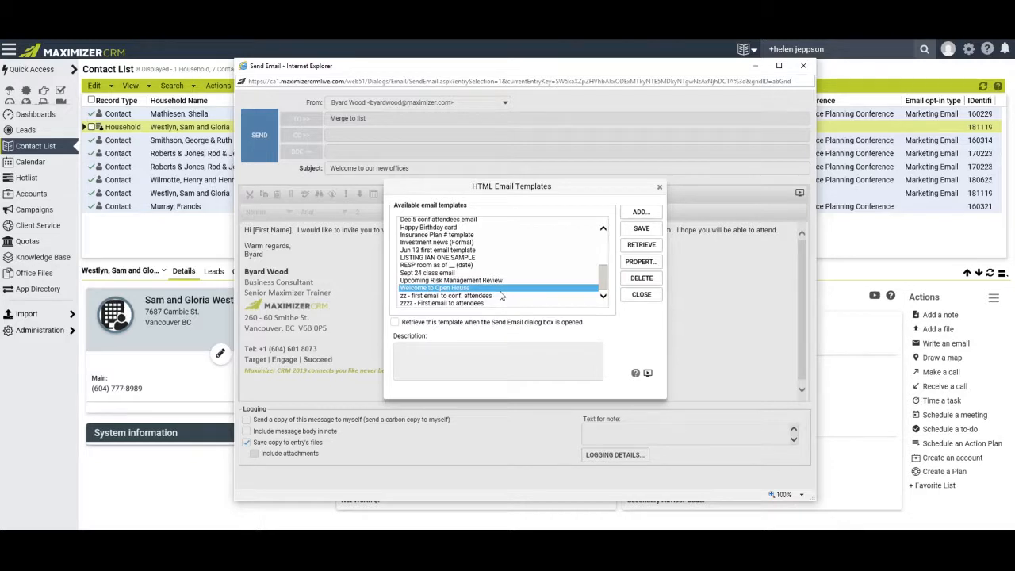
{"action": "left_click", "coordinate": [659, 186]}
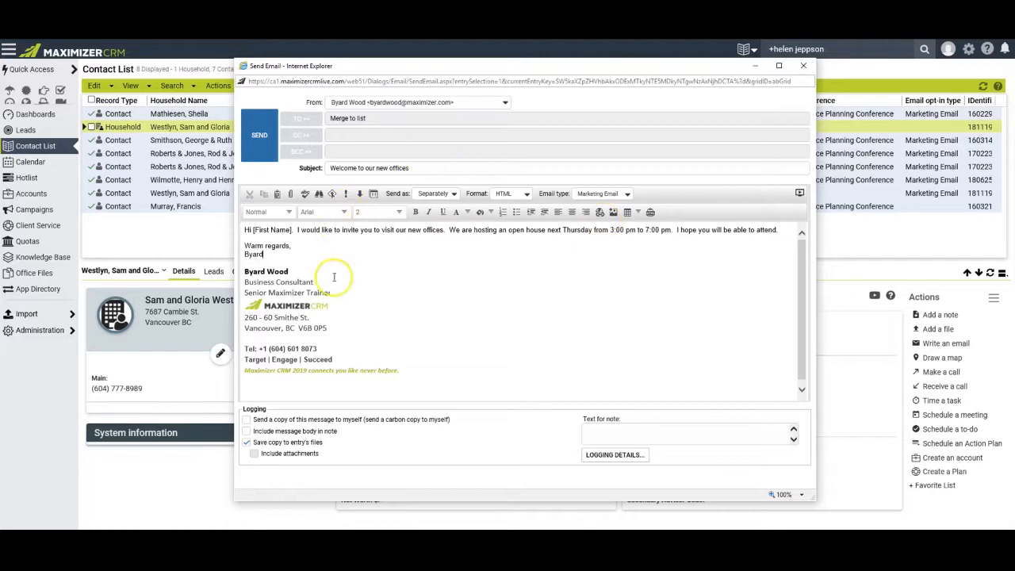
Retrieve the 'Welcome to Open House' template into the email, confirming replacement of existing content.
{"action": "left_click", "coordinate": [373, 195]}
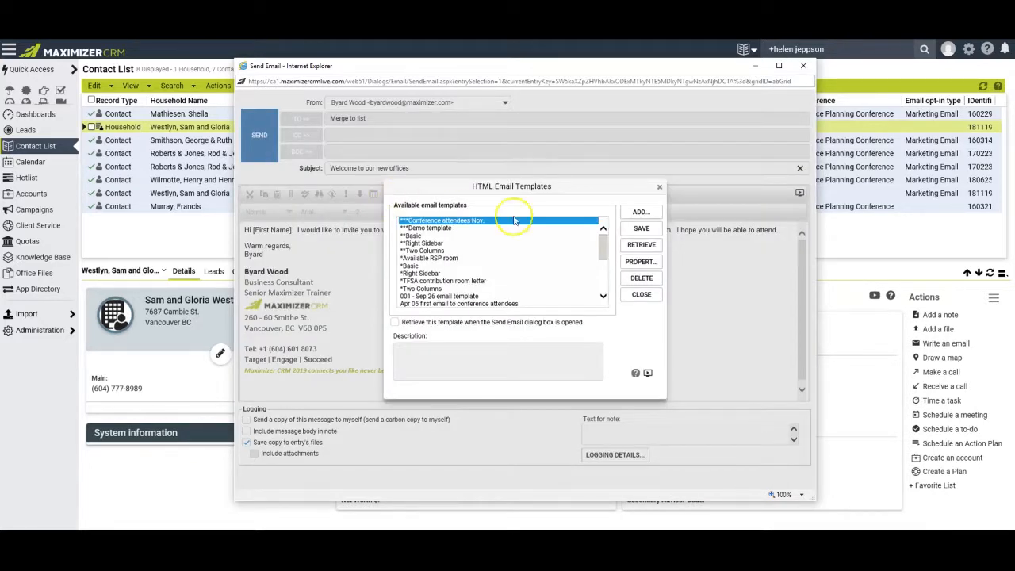
{"action": "left_click_drag", "start_coordinate": [603, 244], "coordinate": [604, 276]}
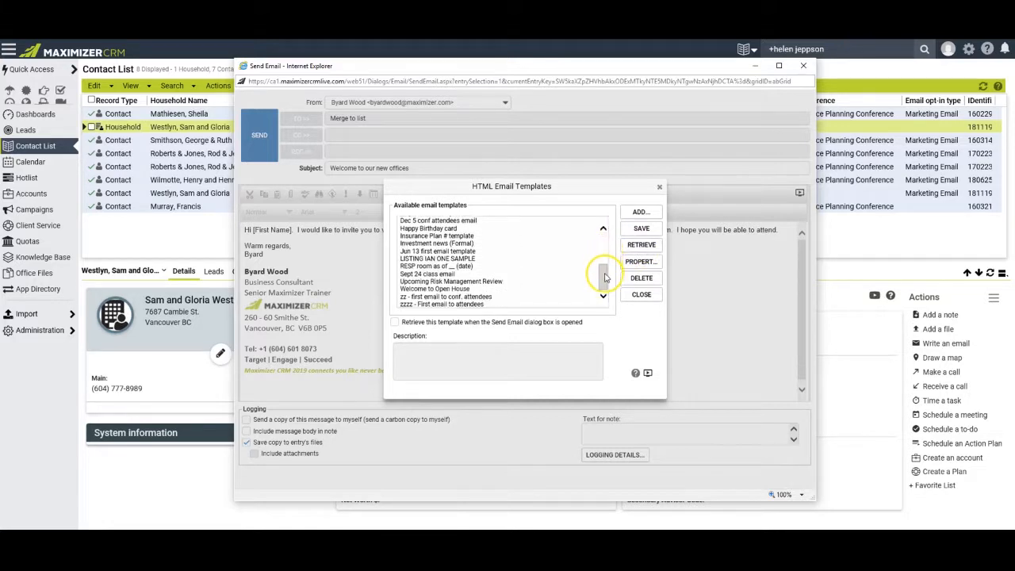
{"action": "left_click", "coordinate": [554, 287]}
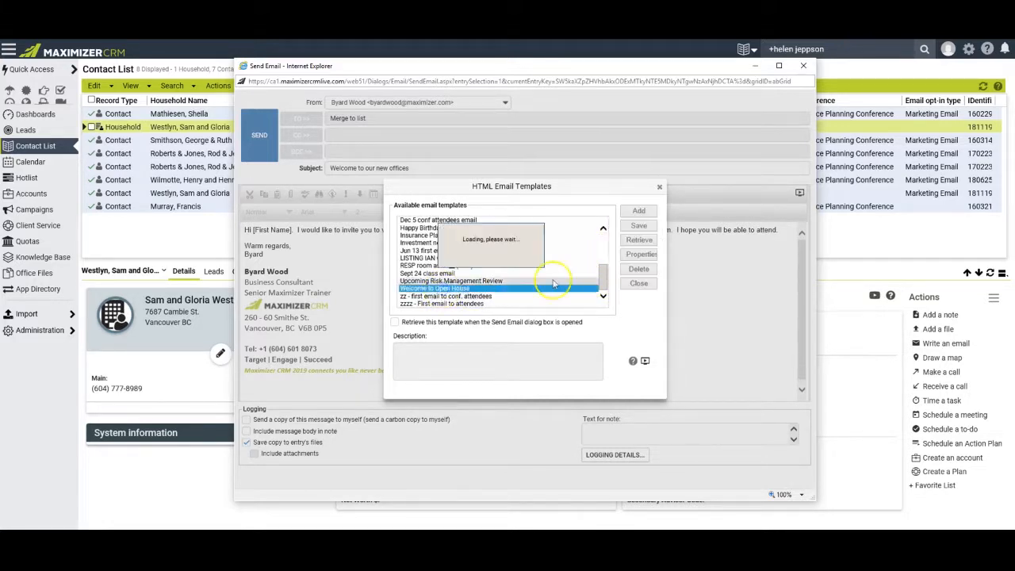
{"action": "left_click", "coordinate": [639, 244]}
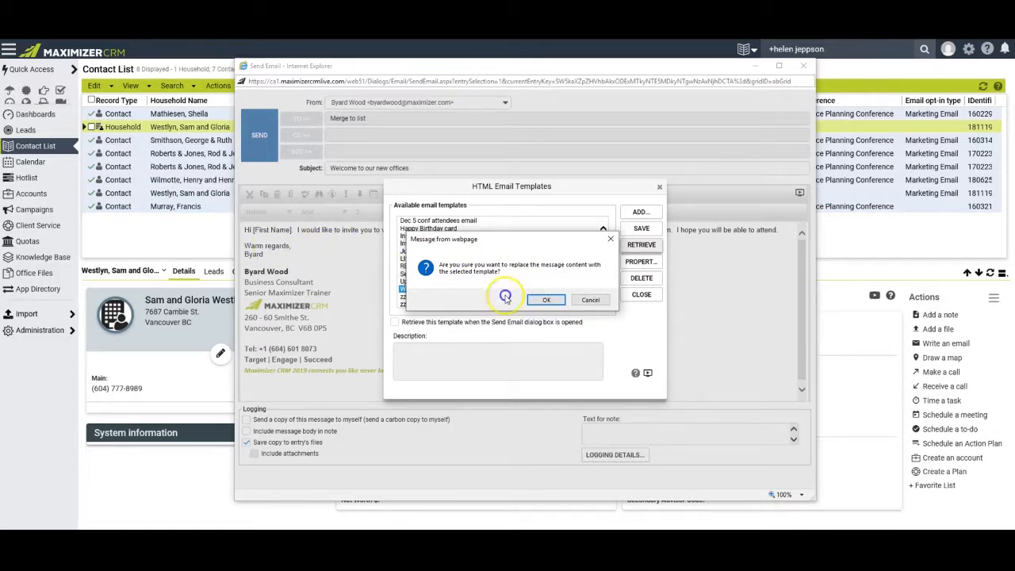
{"action": "left_click", "coordinate": [543, 300]}
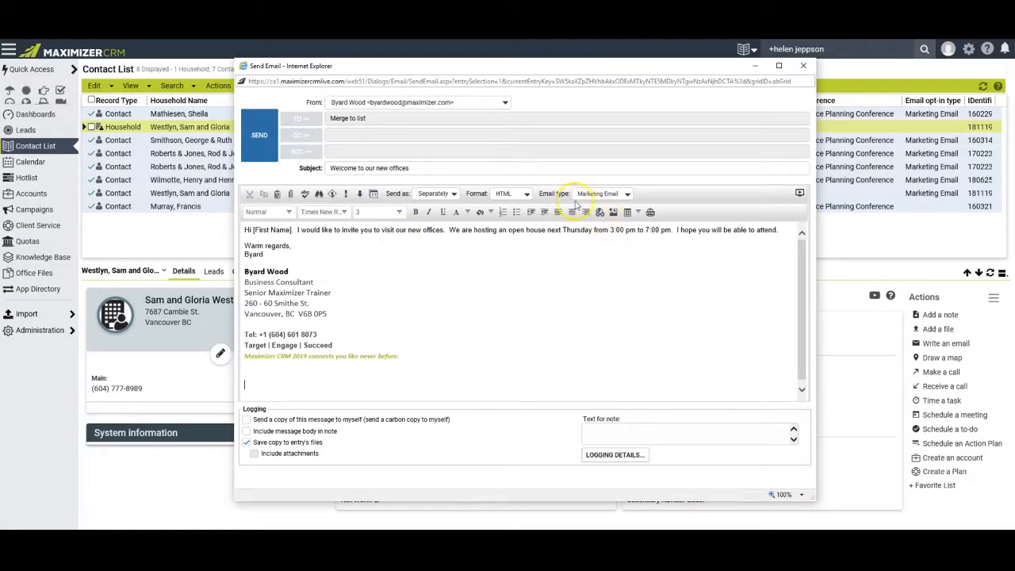
{"action": "left_click", "coordinate": [627, 195]}
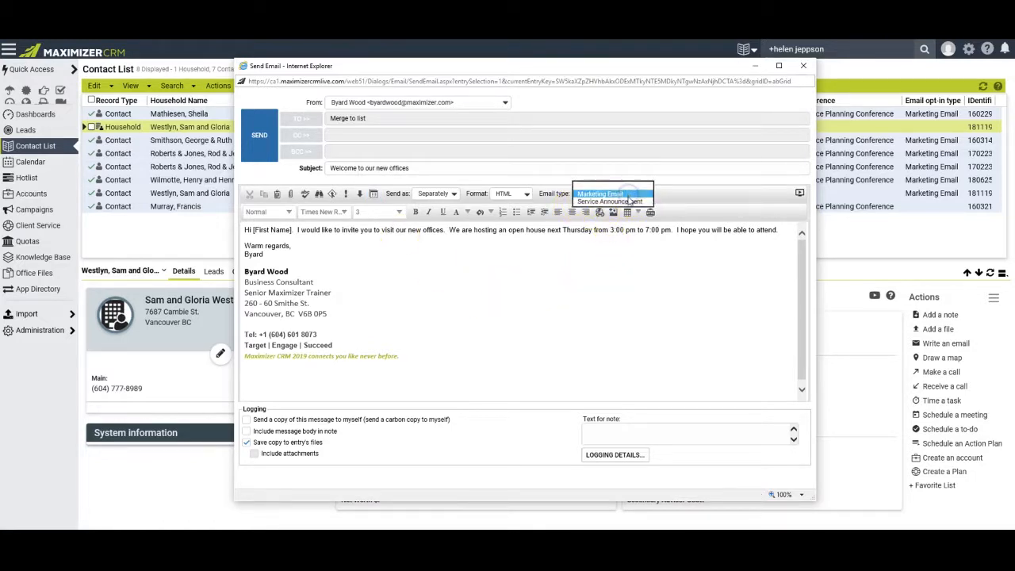
{"action": "left_click", "coordinate": [627, 201]}
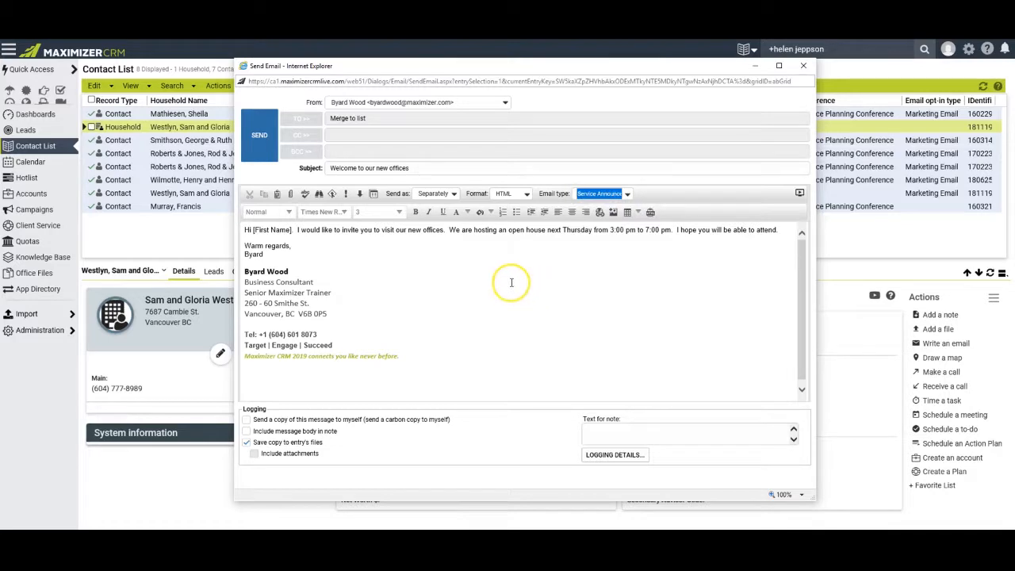
{"action": "left_click", "coordinate": [512, 281]}
{"action": "left_click", "coordinate": [269, 140]}
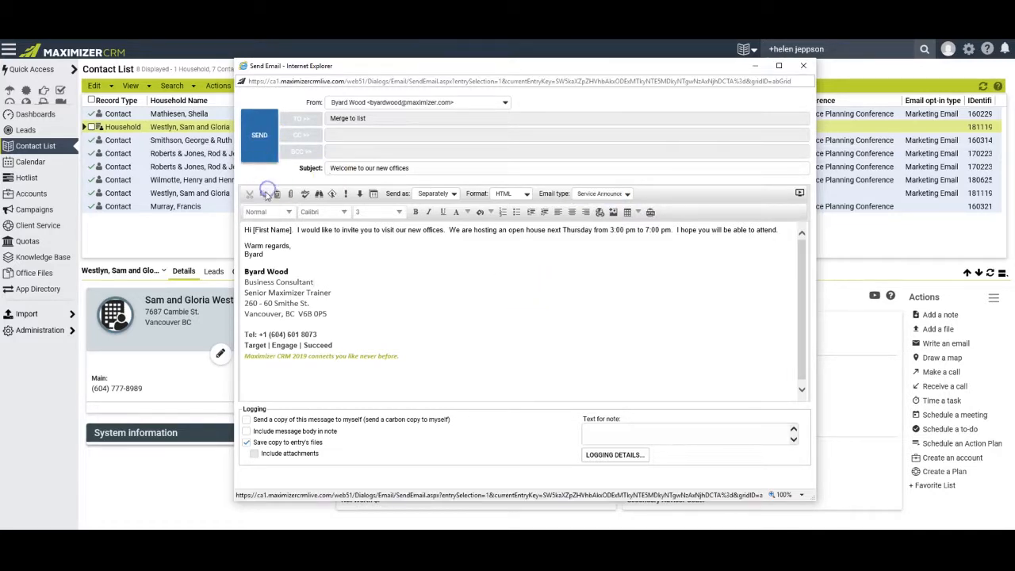
{"action": "left_click", "coordinate": [361, 173]}
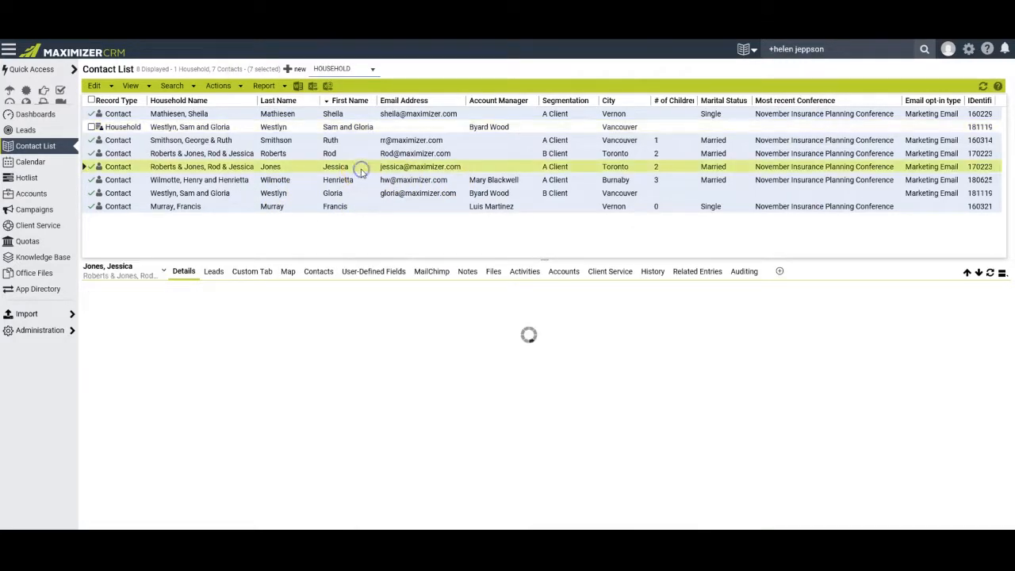
{"action": "left_click", "coordinate": [501, 284]}
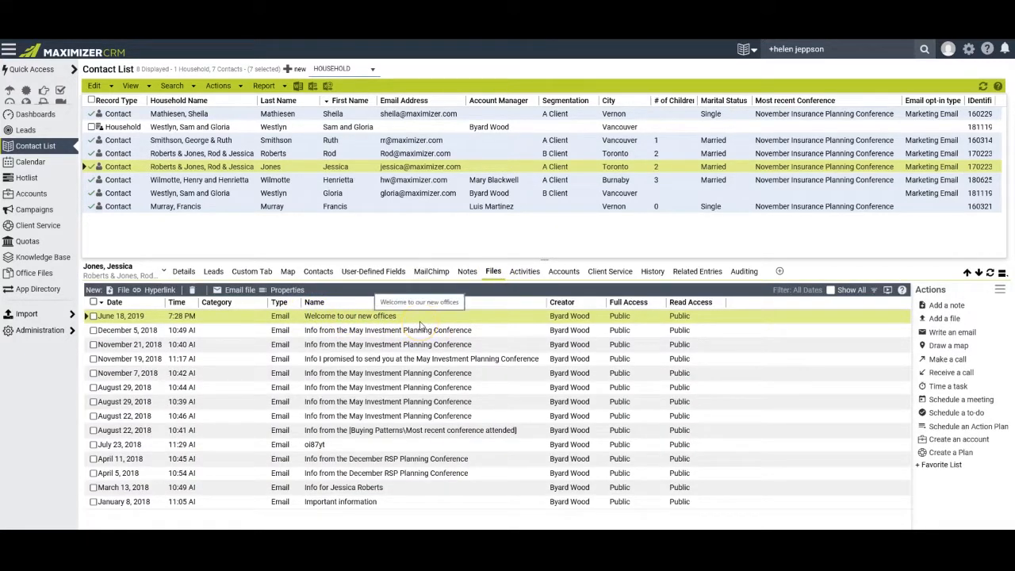
{"action": "left_click", "coordinate": [184, 273]}
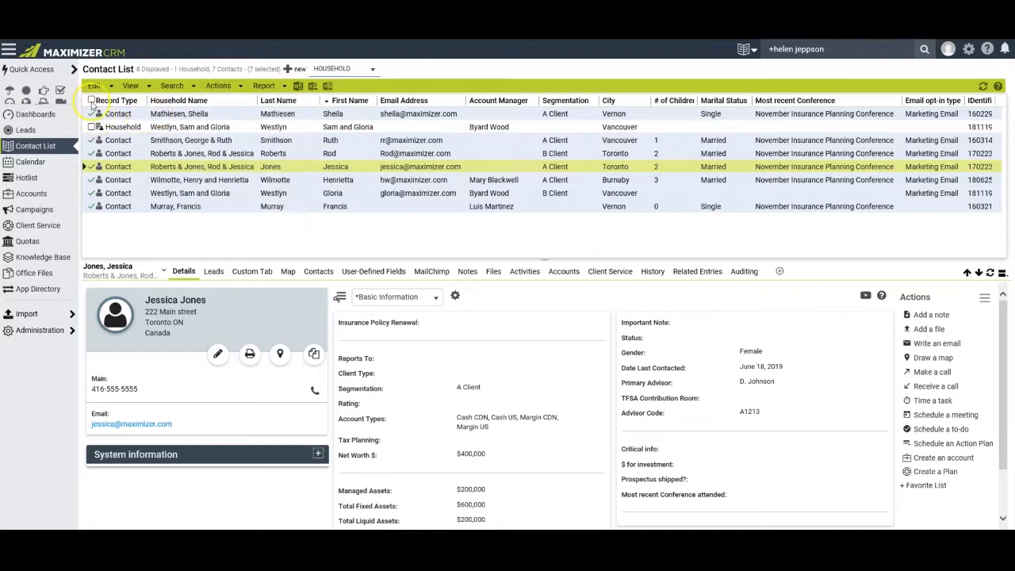
Generate 8163 Shipping Labels for the selected contacts via Word's Maximizer tab, then close the labels.
{"action": "left_click", "coordinate": [298, 88]}
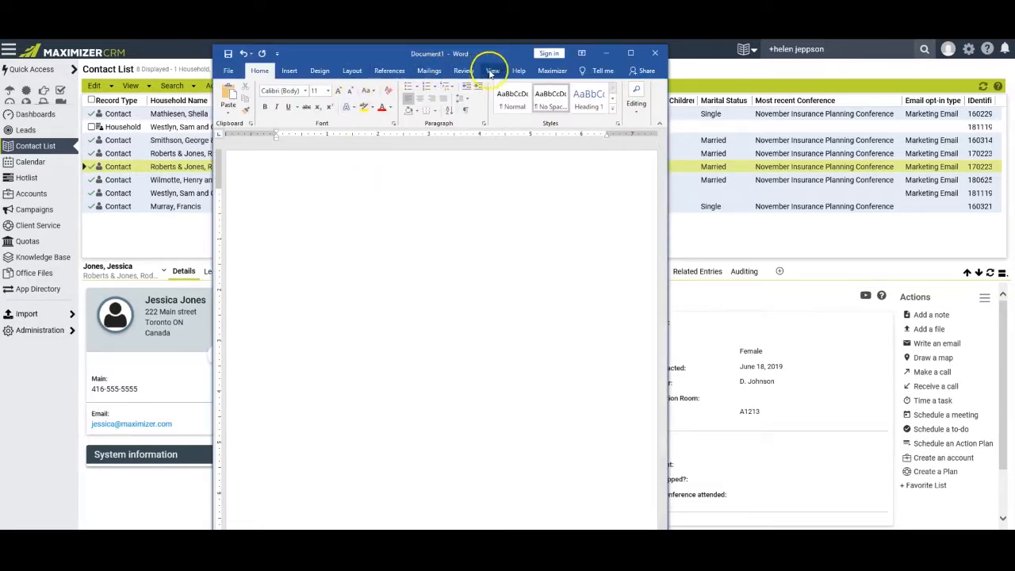
{"action": "left_click", "coordinate": [552, 71]}
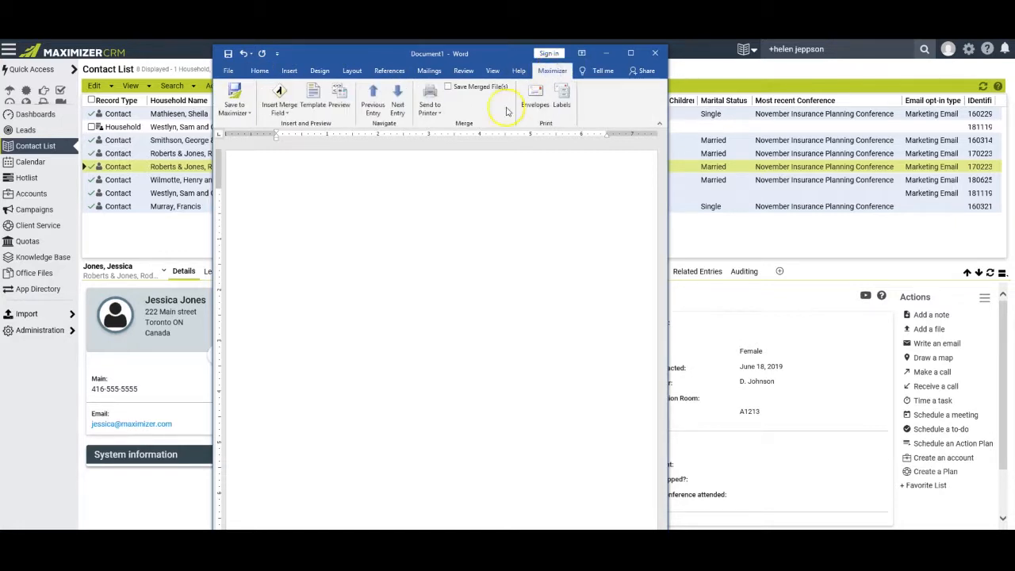
{"action": "left_click", "coordinate": [561, 96]}
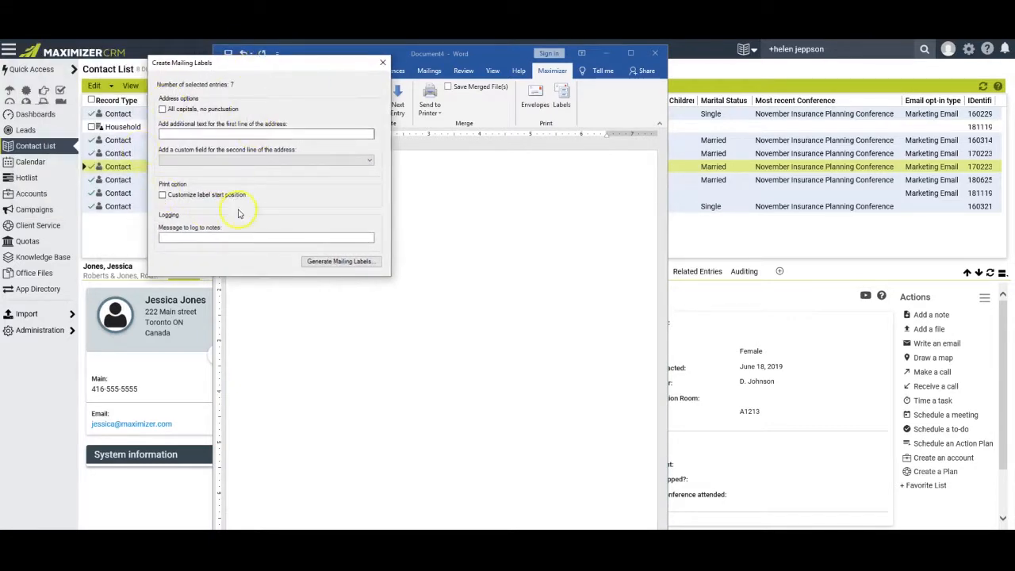
{"action": "left_click", "coordinate": [331, 267]}
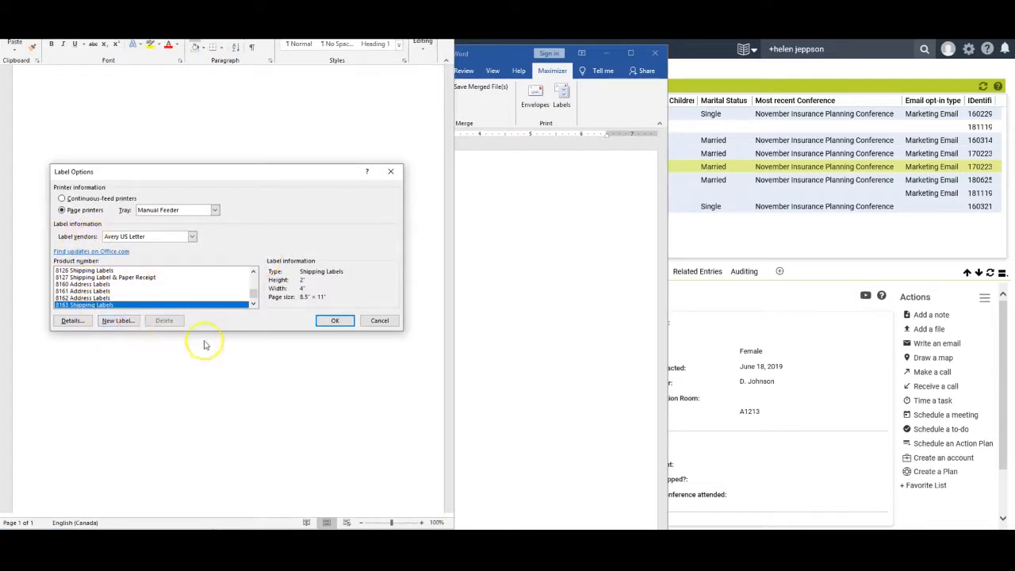
{"action": "left_click", "coordinate": [336, 320]}
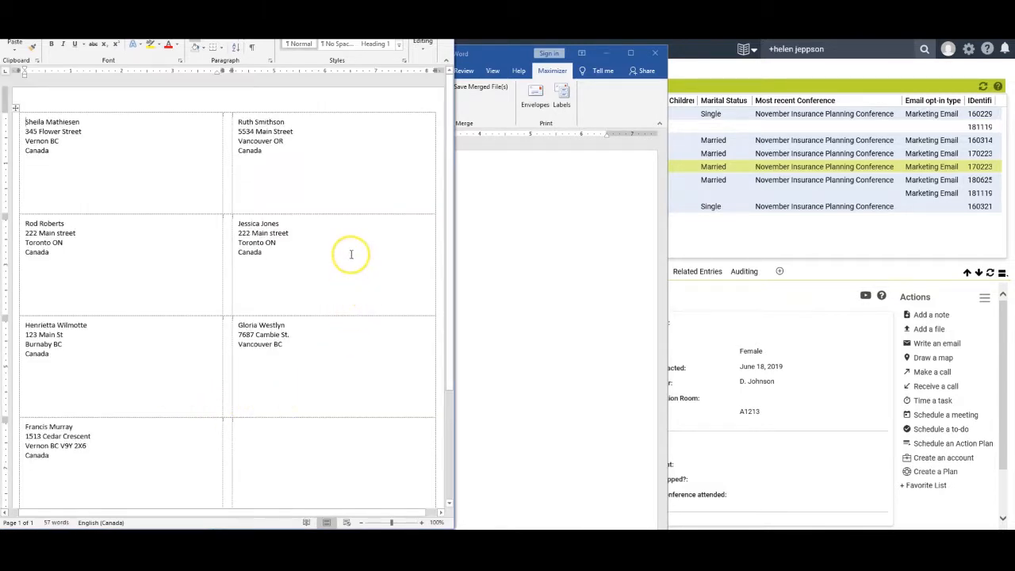
{"action": "left_click", "coordinate": [271, 168]}
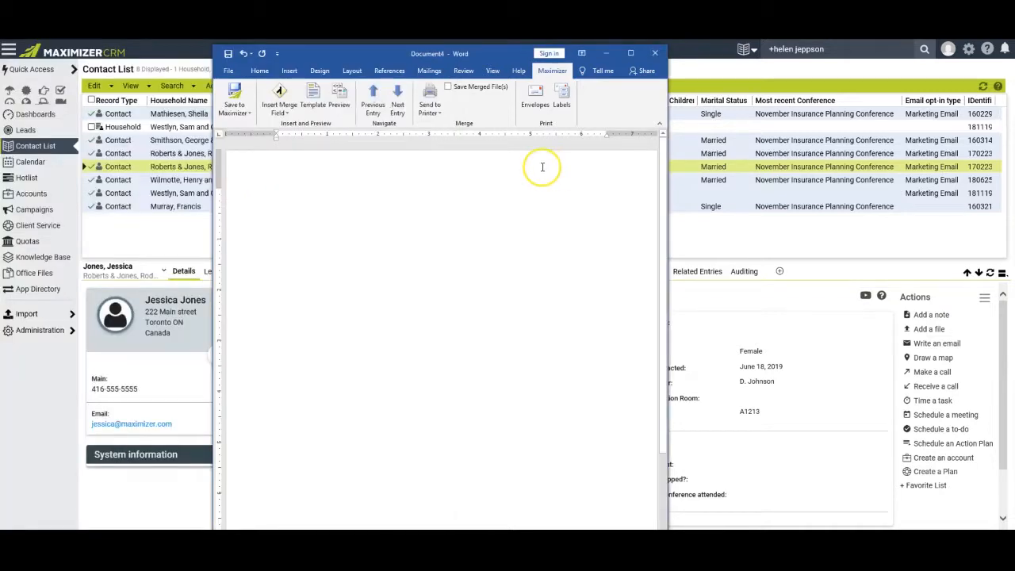
{"action": "left_click", "coordinate": [534, 101]}
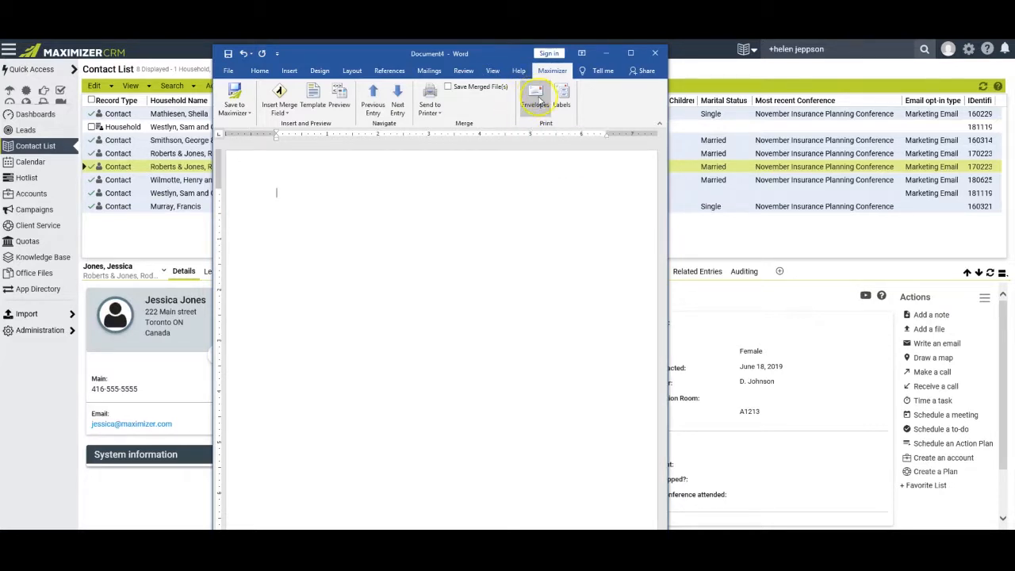
Generate Size 10 envelopes with a printed return address for the selected contacts.
{"action": "left_click", "coordinate": [535, 96]}
{"action": "left_click", "coordinate": [59, 163]}
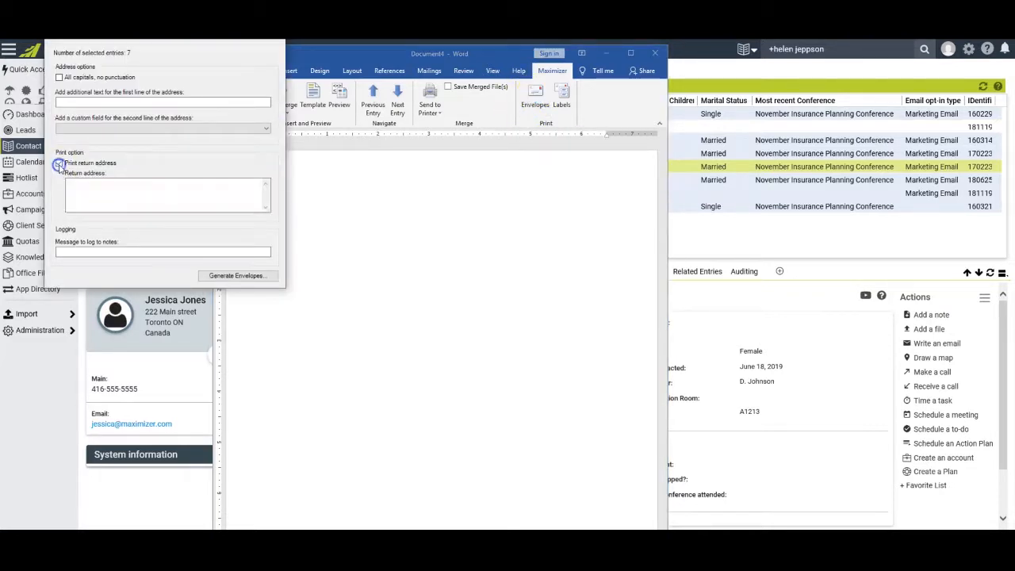
{"action": "left_click", "coordinate": [103, 208]}
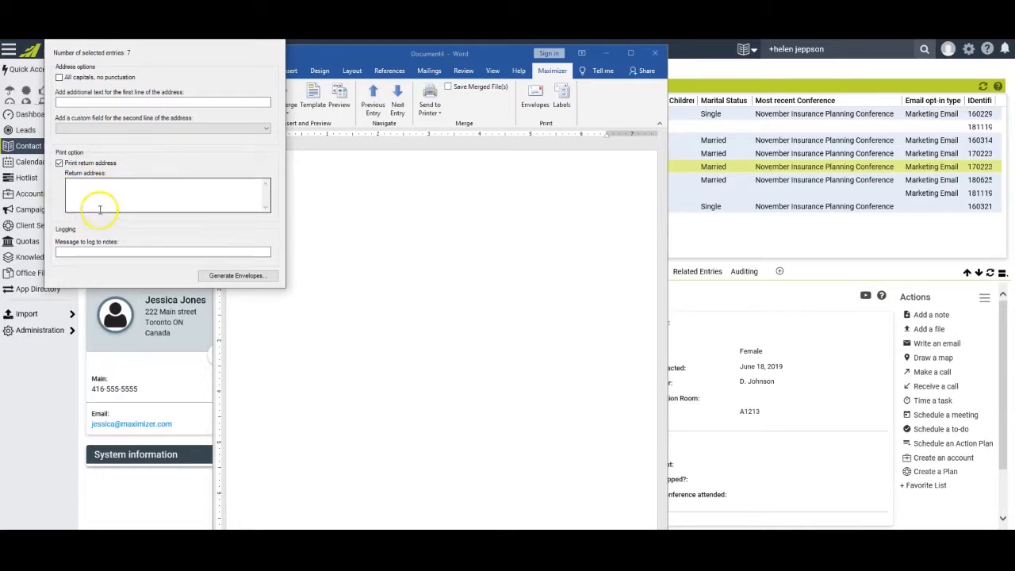
{"action": "left_click", "coordinate": [227, 277]}
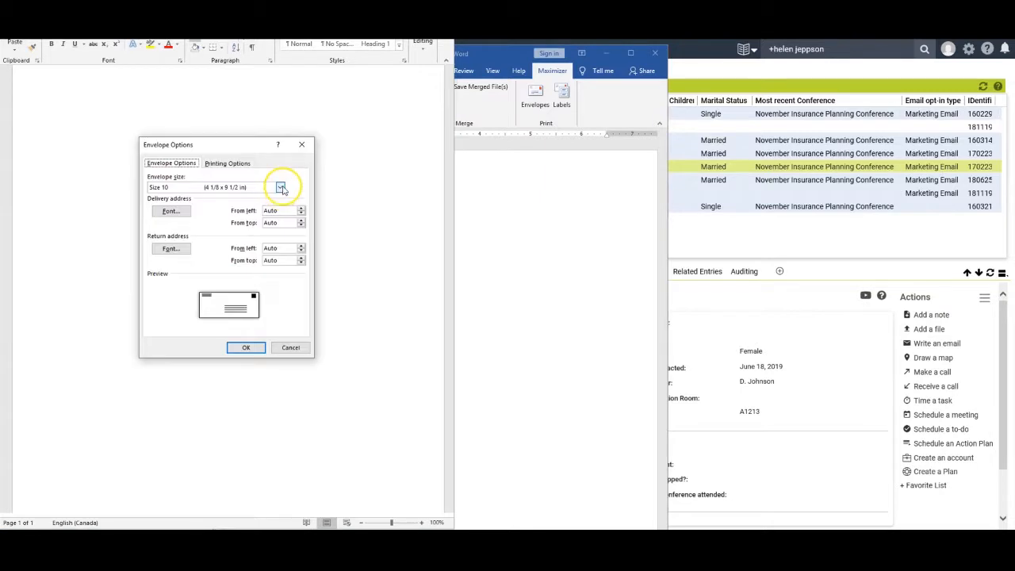
{"action": "left_click", "coordinate": [281, 187]}
{"action": "left_click", "coordinate": [281, 187]}
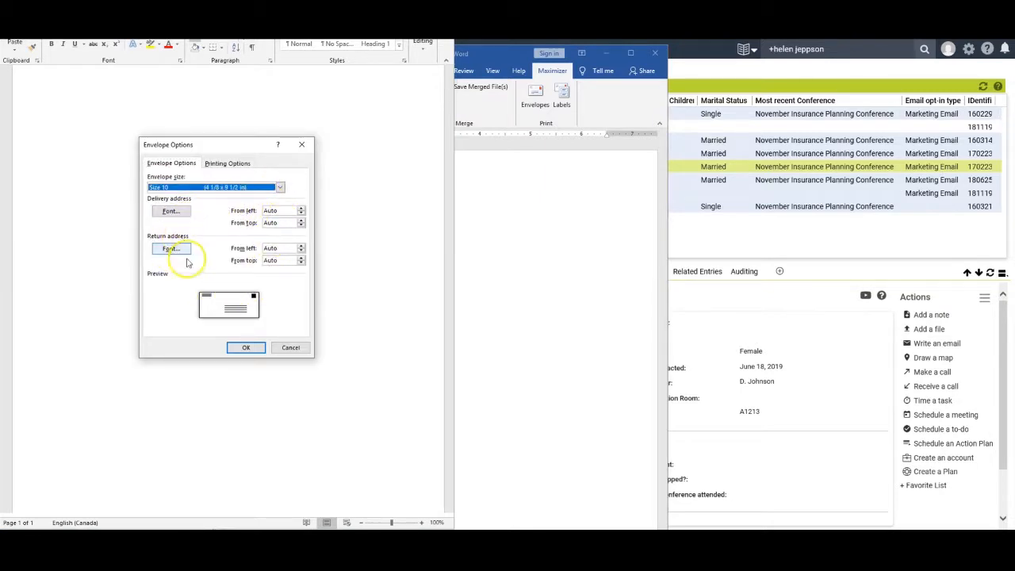
{"action": "left_click", "coordinate": [224, 164]}
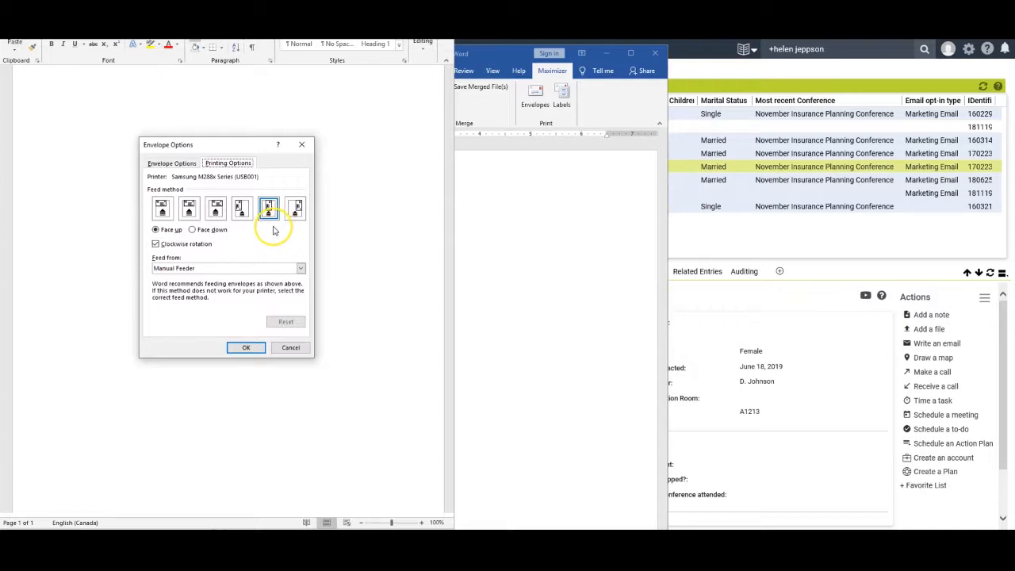
{"action": "left_click", "coordinate": [245, 347]}
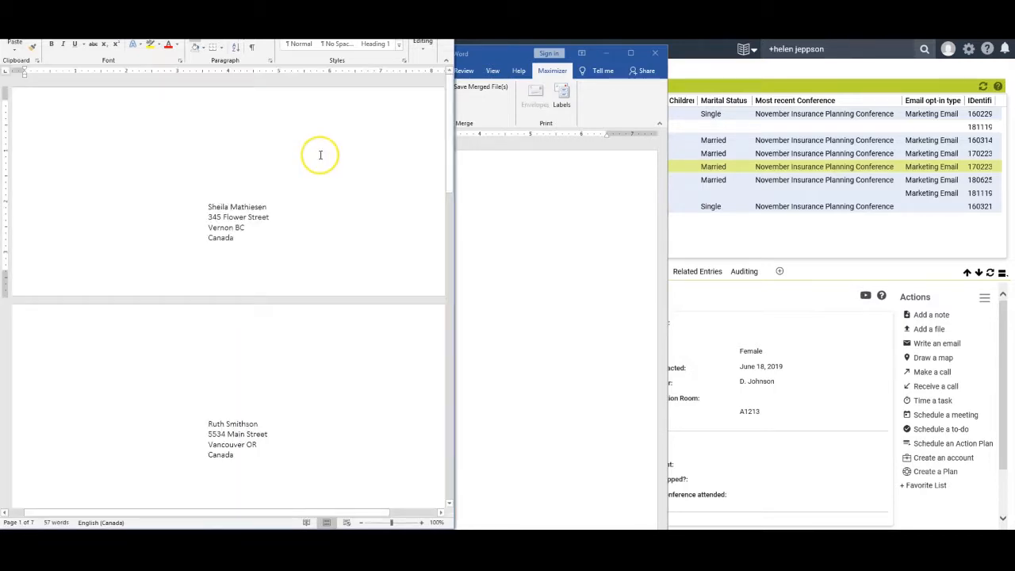
Go to Maximizer's Administration > Administrator module.
{"action": "scroll", "coordinate": [320, 159], "scroll_direction": "down", "scroll_amount": 5}
{"action": "scroll", "coordinate": [314, 169], "scroll_direction": "down", "scroll_amount": 4}
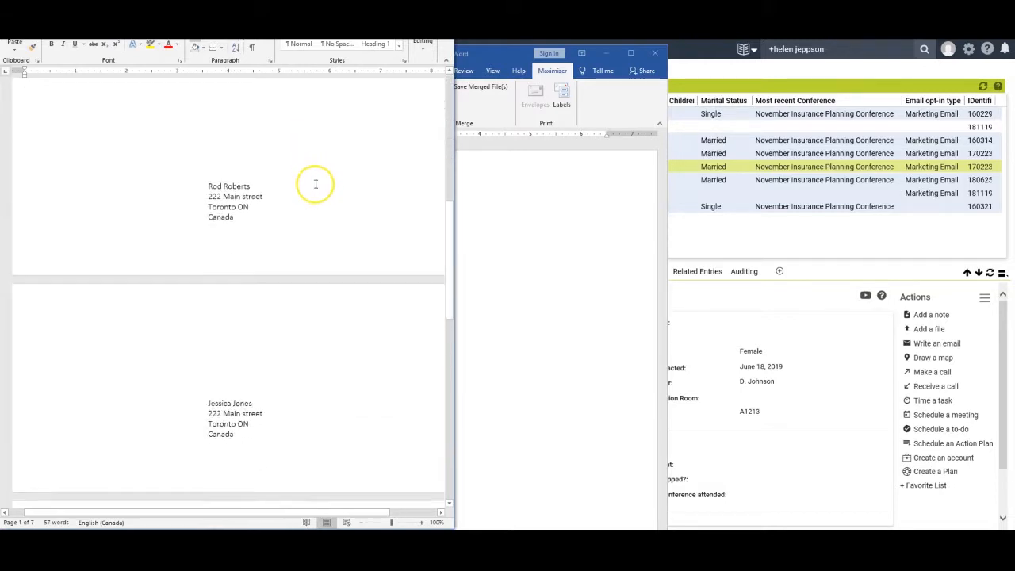
{"action": "scroll", "coordinate": [305, 164], "scroll_direction": "up", "scroll_amount": 3}
{"action": "scroll", "coordinate": [305, 163], "scroll_direction": "up", "scroll_amount": 3}
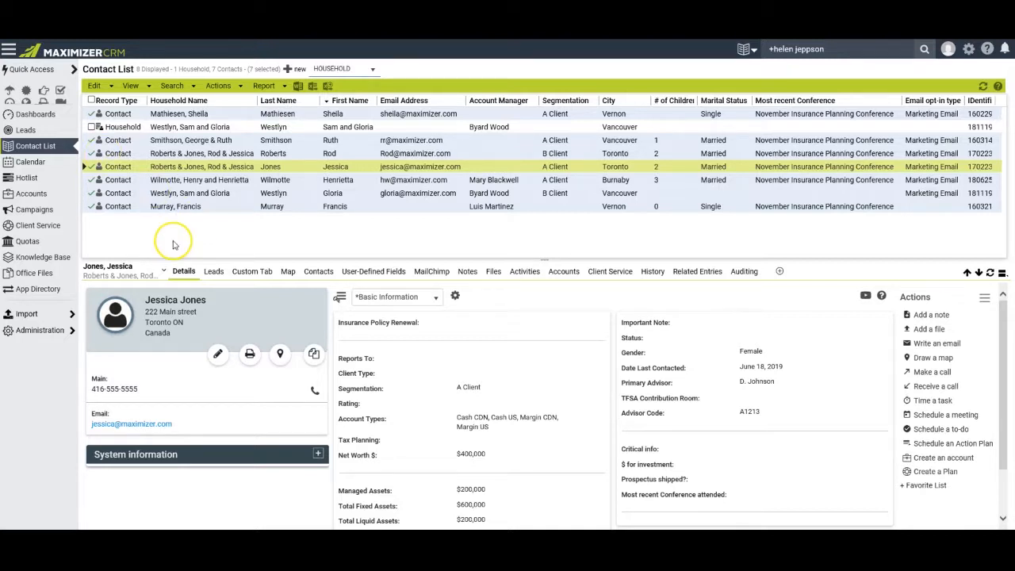
{"action": "left_click", "coordinate": [42, 333]}
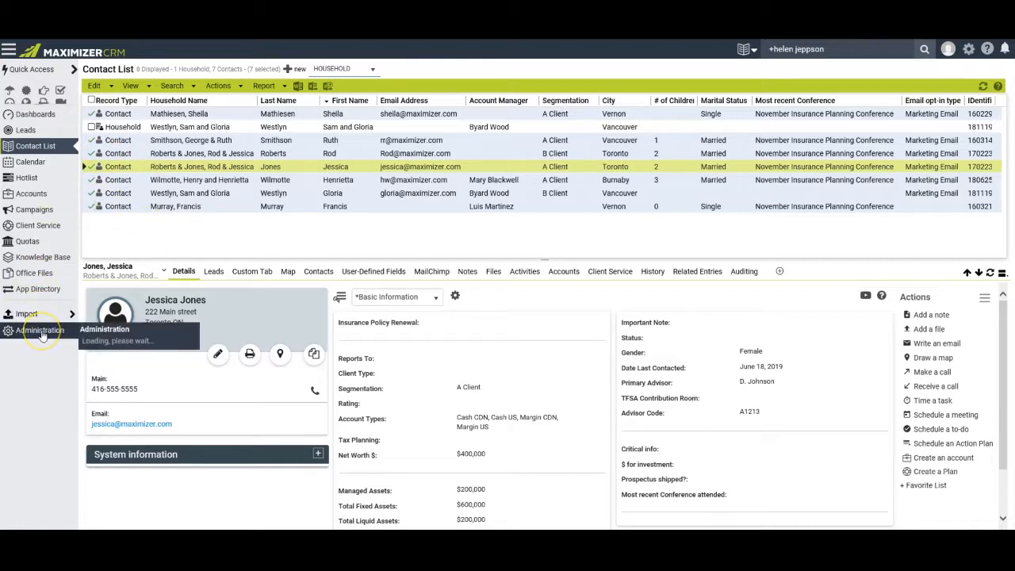
{"action": "left_click", "coordinate": [125, 347]}
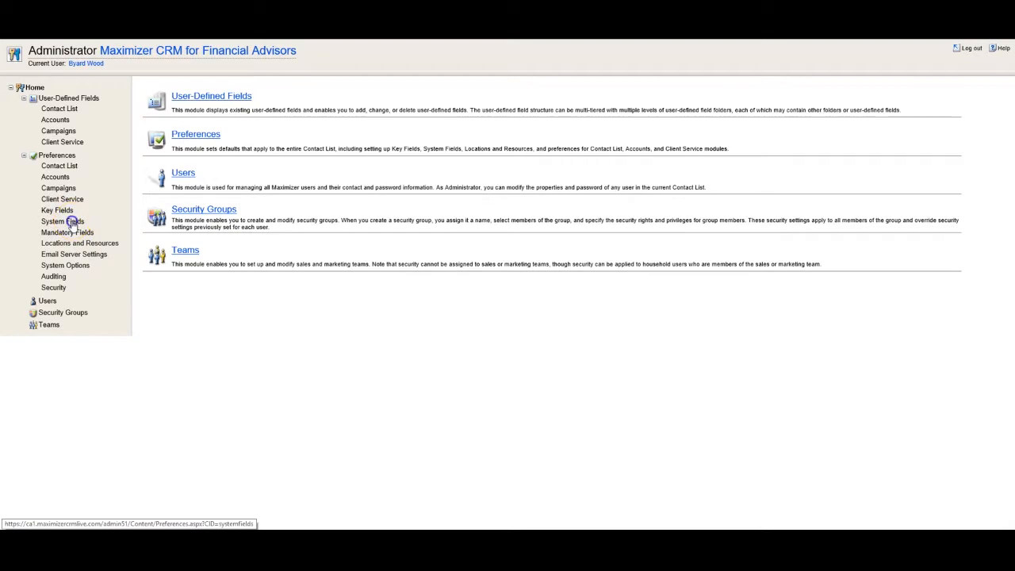
In System Fields > Email Types, open and save Service Announcement, which needs no recipient permission.
{"action": "left_click", "coordinate": [71, 223]}
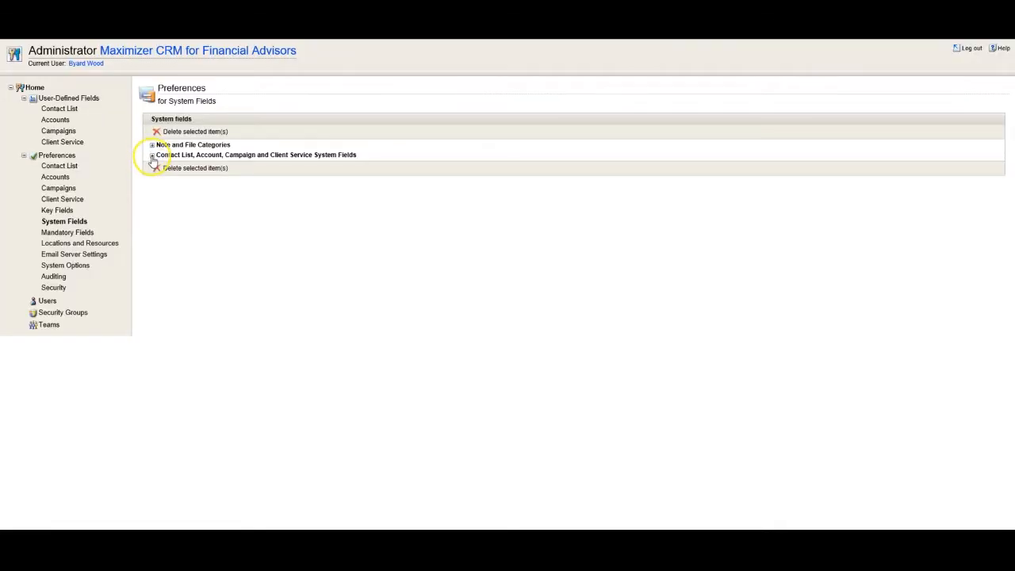
{"action": "left_click", "coordinate": [152, 156]}
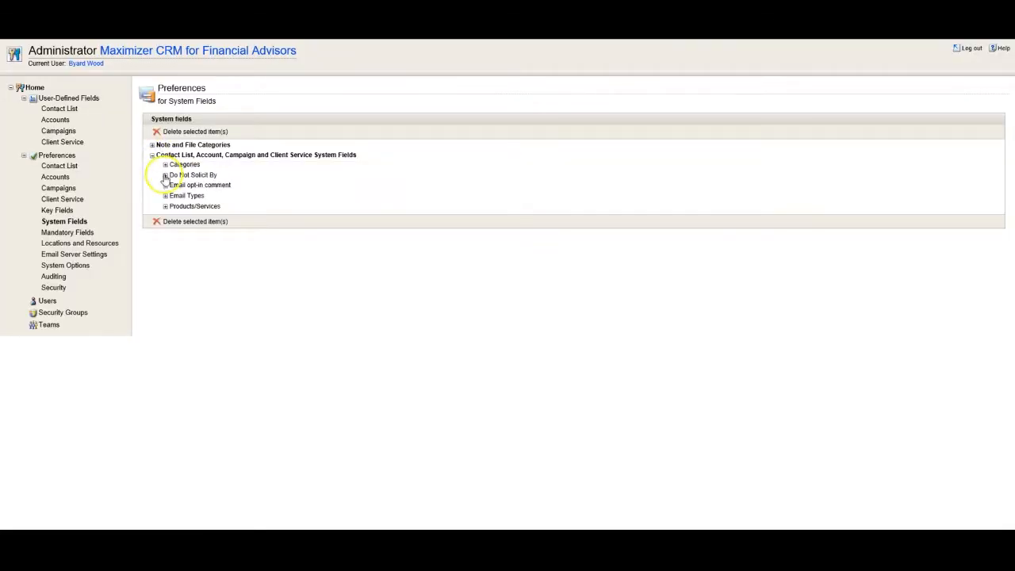
{"action": "left_click", "coordinate": [165, 196]}
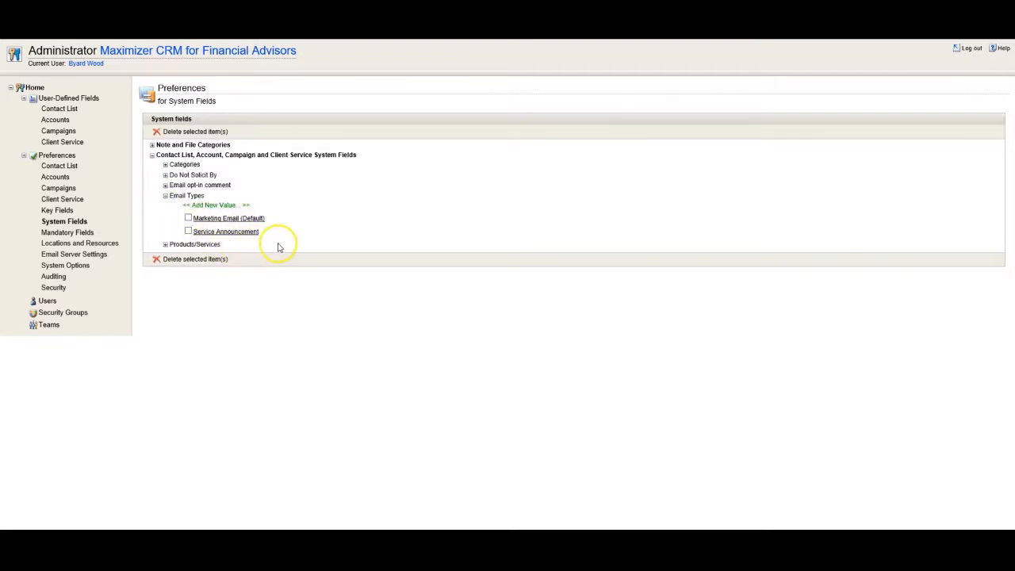
{"action": "left_click", "coordinate": [237, 234]}
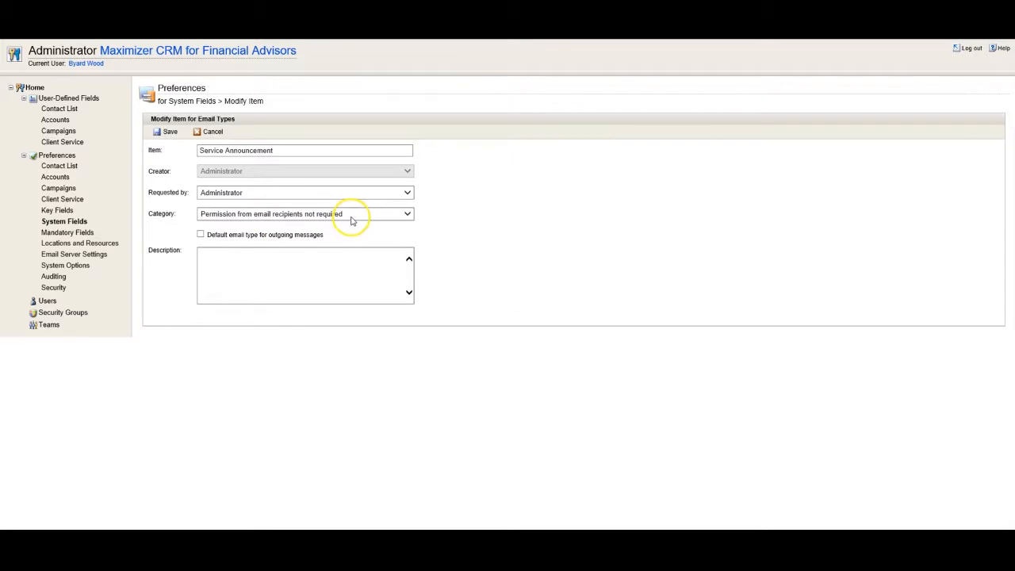
{"action": "left_click", "coordinate": [166, 132]}
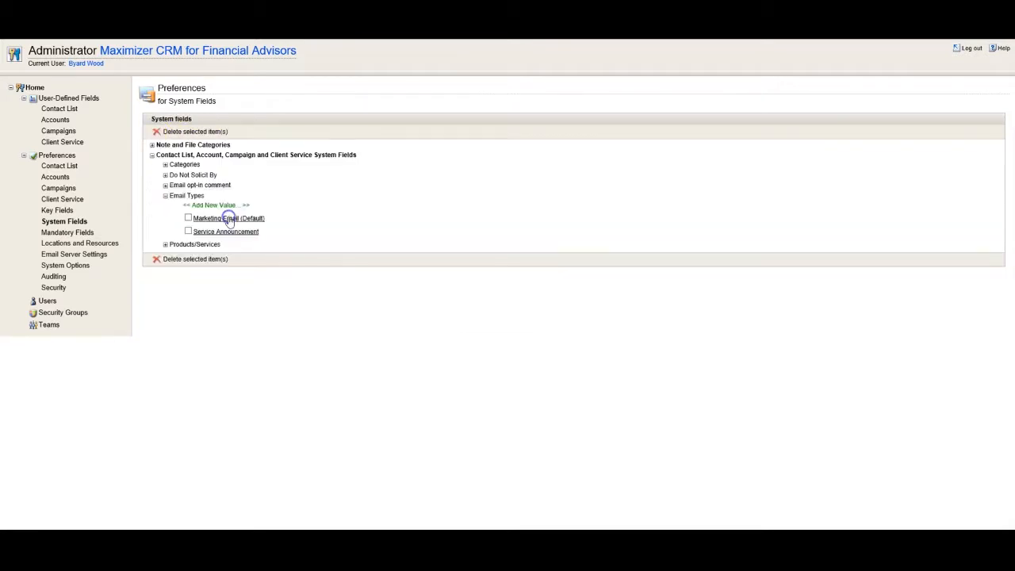
Keep Marketing Email's permission category as recipient permission required and save it.
{"action": "left_click", "coordinate": [228, 219]}
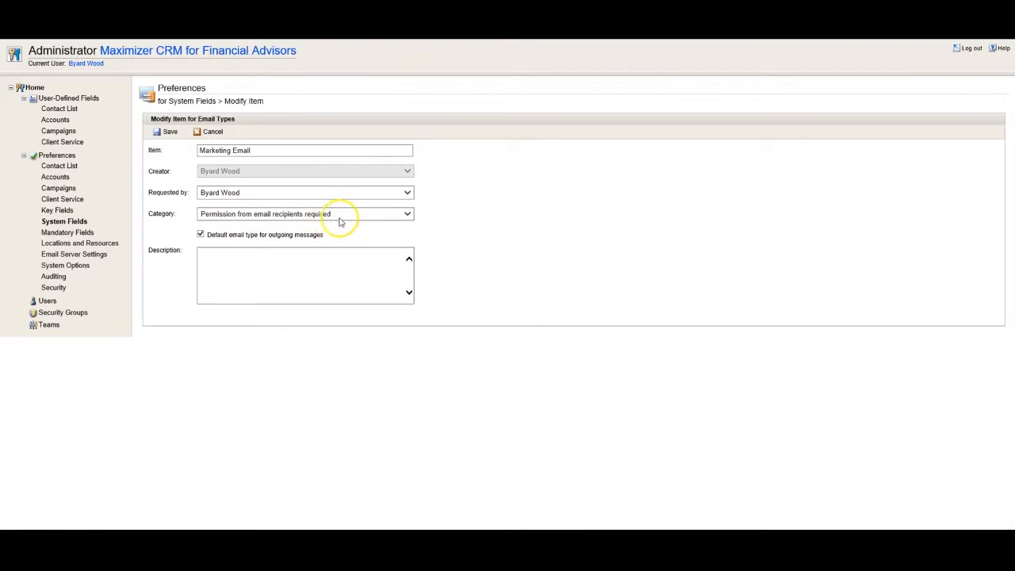
{"action": "left_click", "coordinate": [407, 215]}
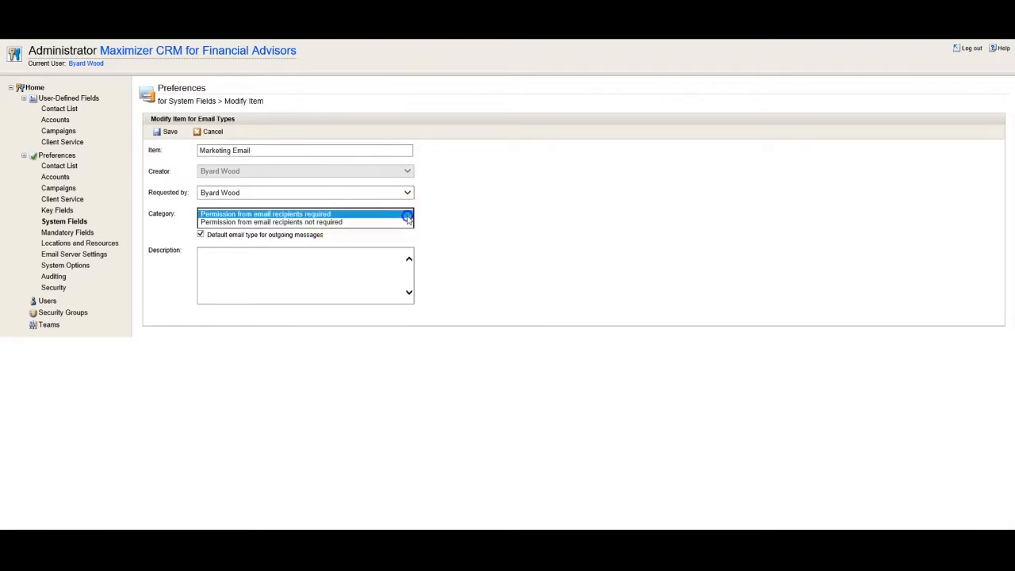
{"action": "left_click", "coordinate": [407, 215]}
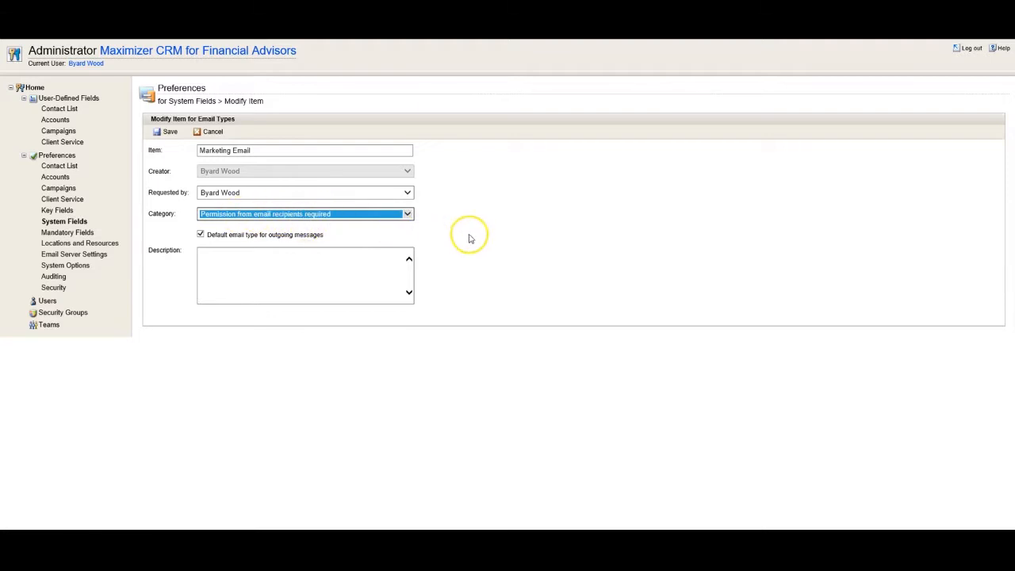
{"action": "left_click", "coordinate": [167, 132]}
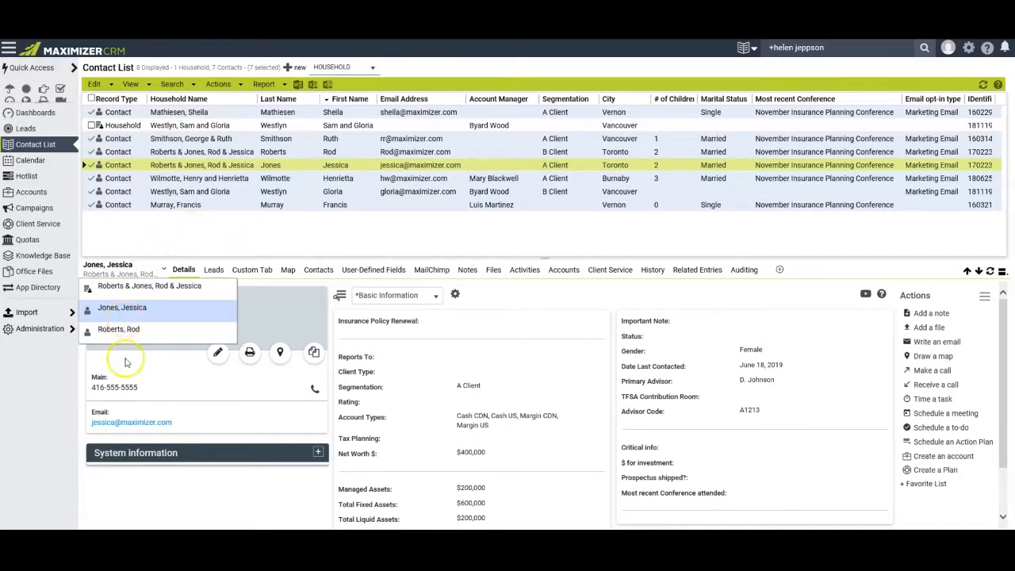
Edit the contact and toggle the Marketing Email opt-in off and back on, leaving it checked.
{"action": "left_click", "coordinate": [217, 355]}
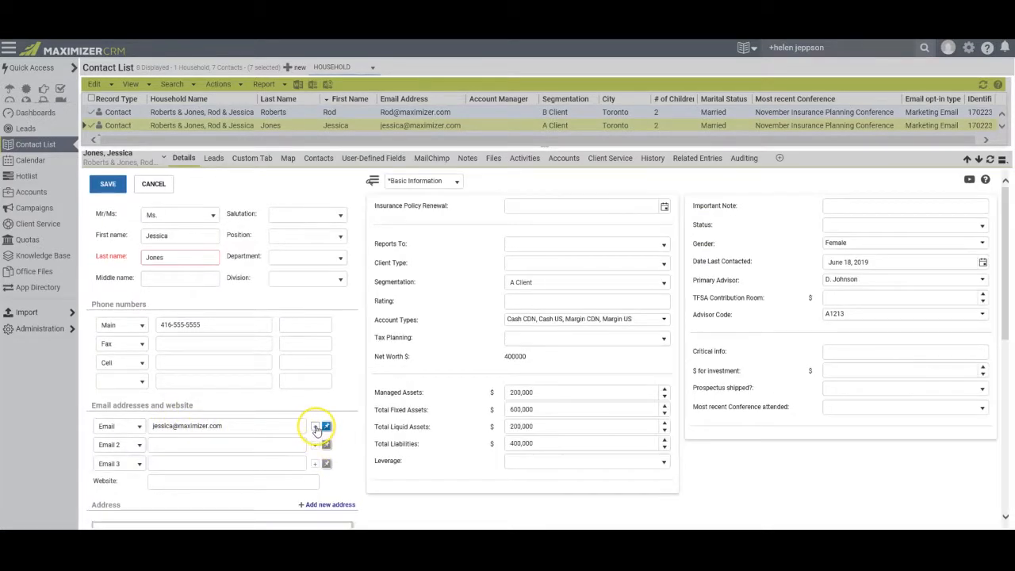
{"action": "left_click", "coordinate": [324, 427]}
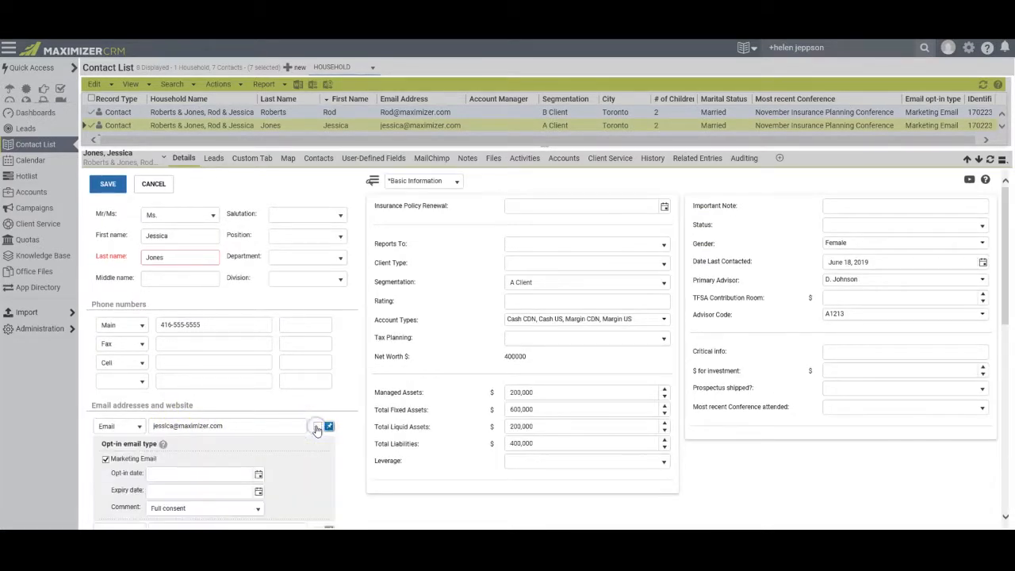
{"action": "left_click", "coordinate": [105, 459]}
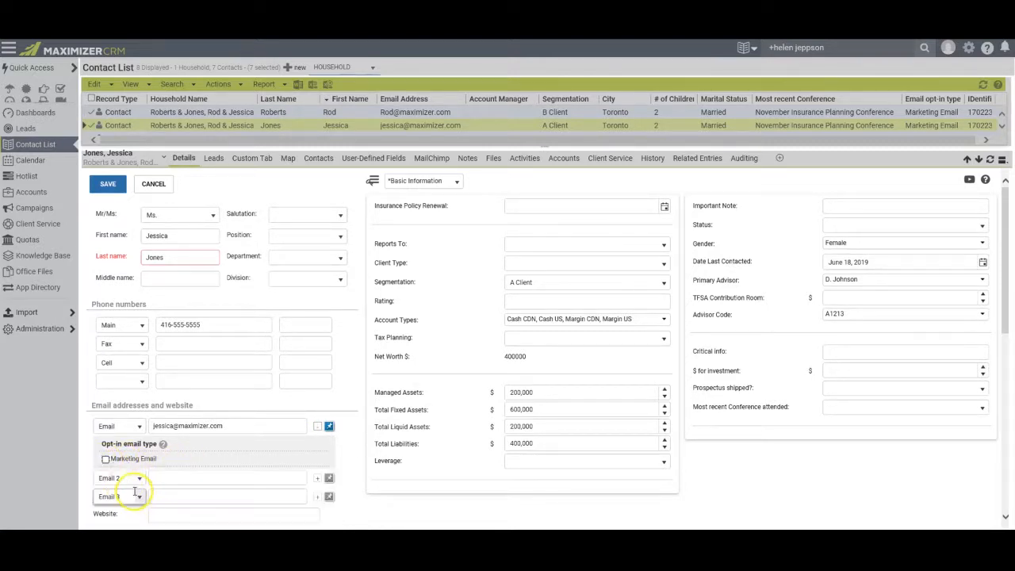
{"action": "left_click", "coordinate": [105, 459]}
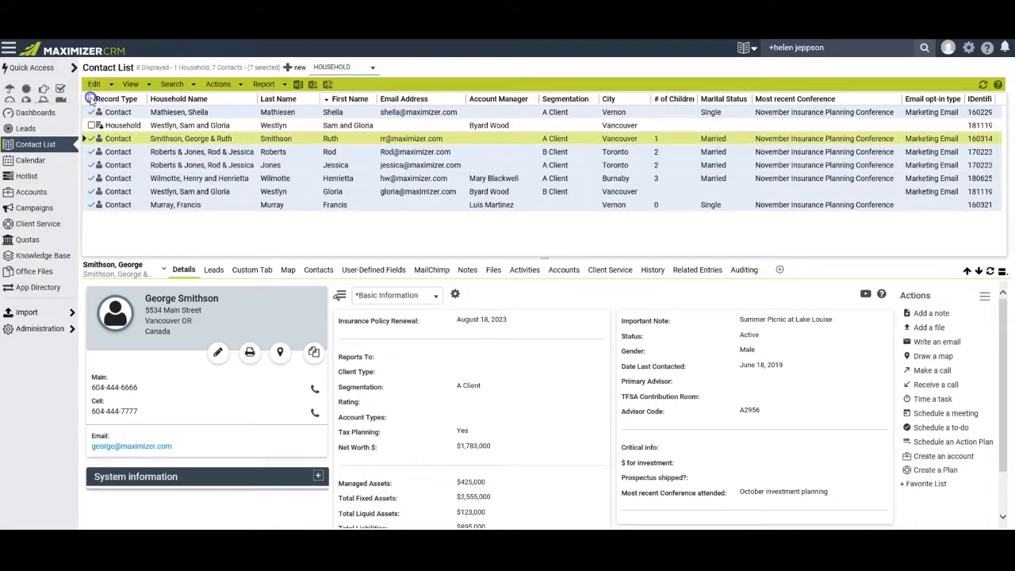
Show the contact's Notes tab and list the household members.
{"action": "left_click", "coordinate": [91, 99]}
{"action": "left_click", "coordinate": [91, 99]}
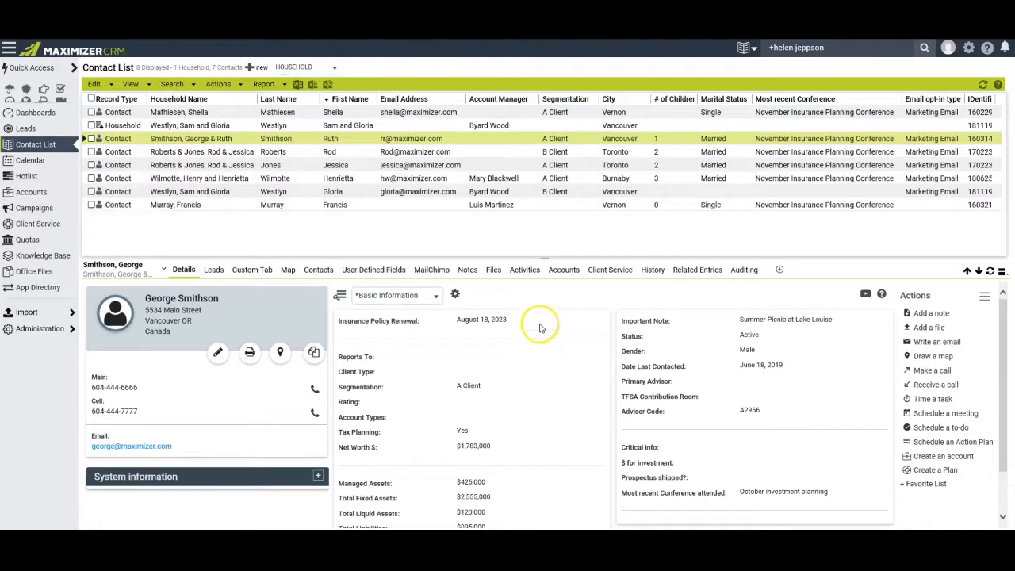
{"action": "left_click", "coordinate": [467, 270]}
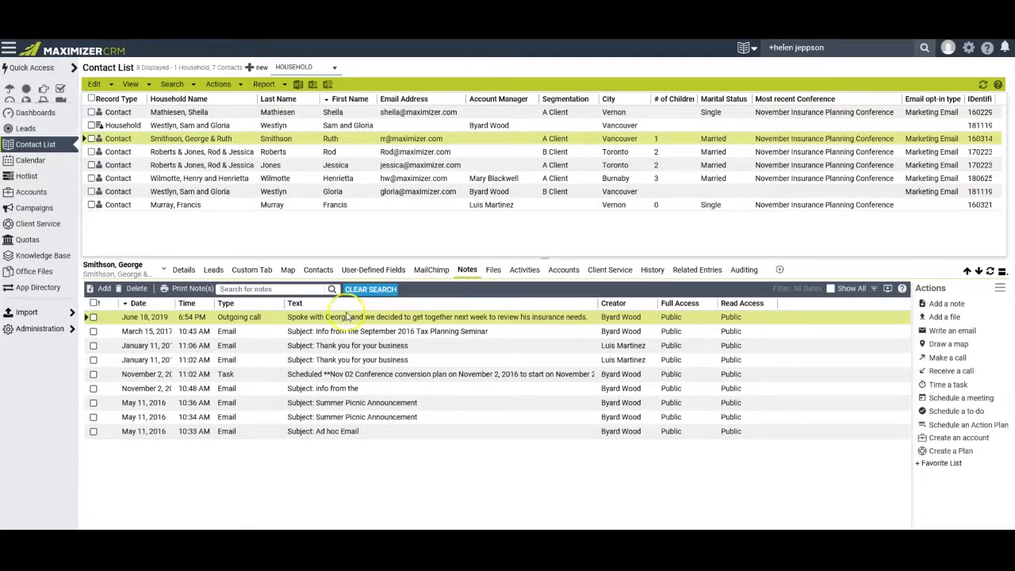
{"action": "mouse_move", "coordinate": [452, 321]}
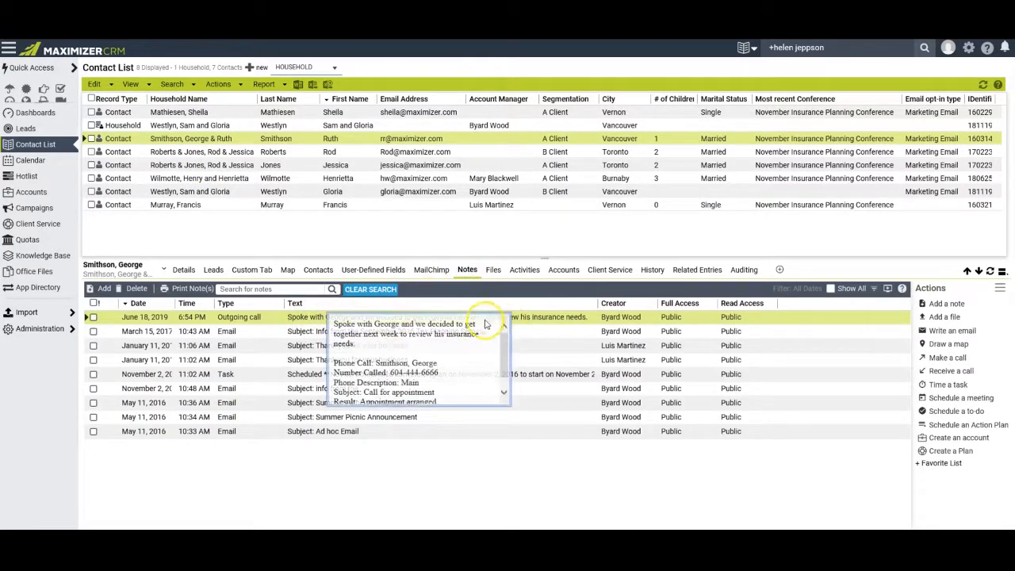
{"action": "mouse_move", "coordinate": [314, 322]}
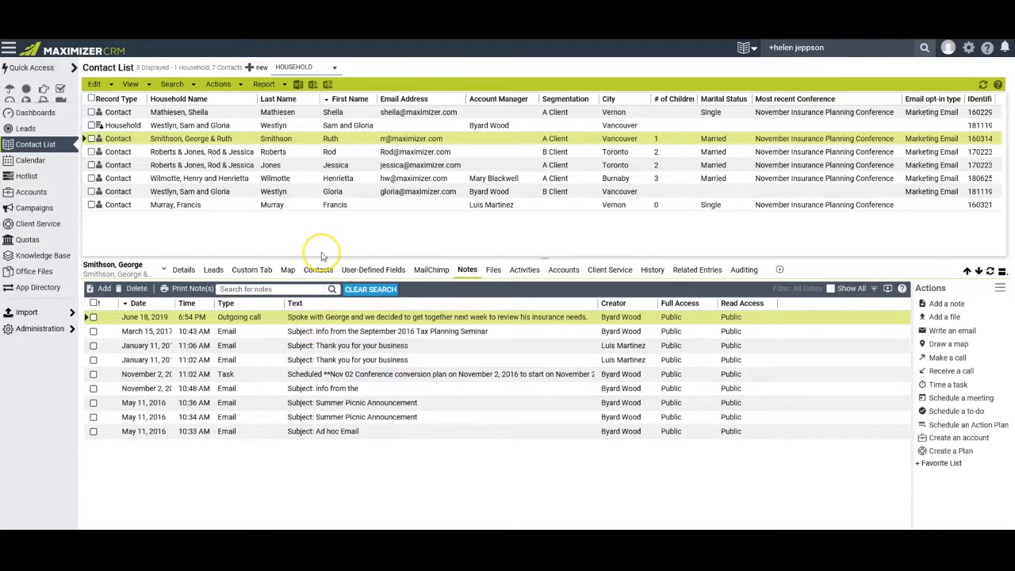
{"action": "left_click", "coordinate": [136, 274]}
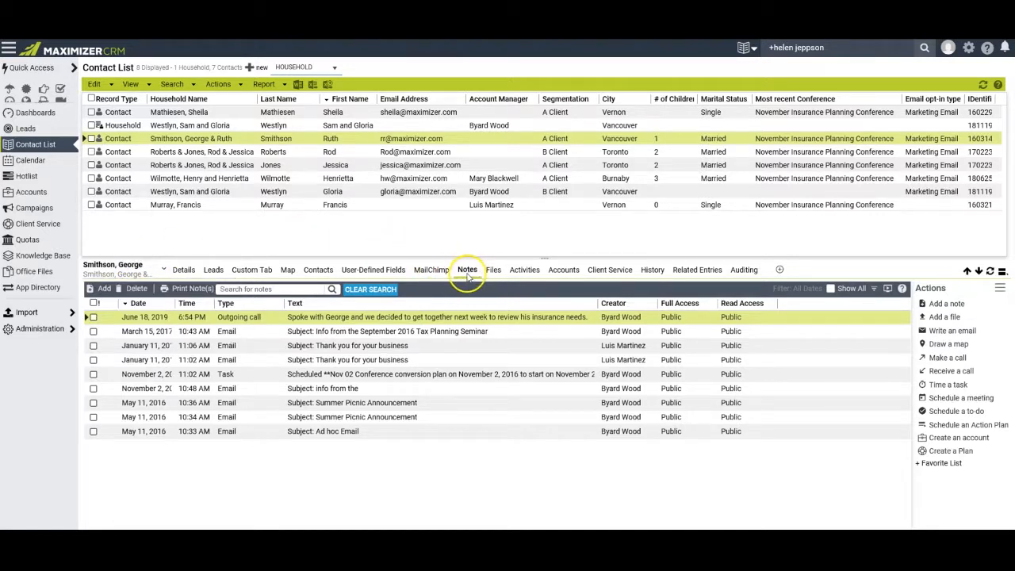
Add a manual note that the contact was sent his requested magazine, with no category.
{"action": "left_click", "coordinate": [104, 290]}
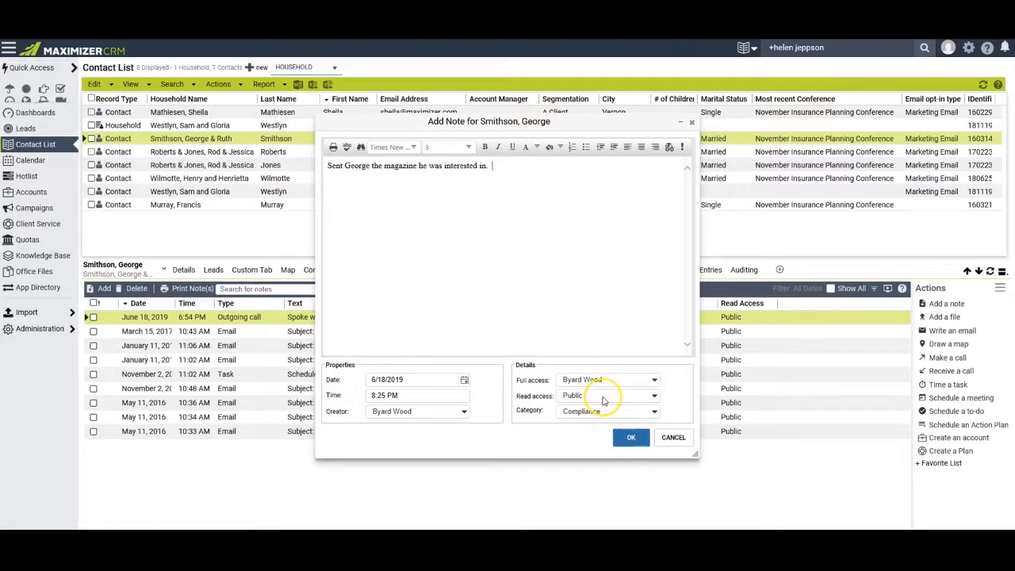
{"action": "left_click", "coordinate": [656, 413]}
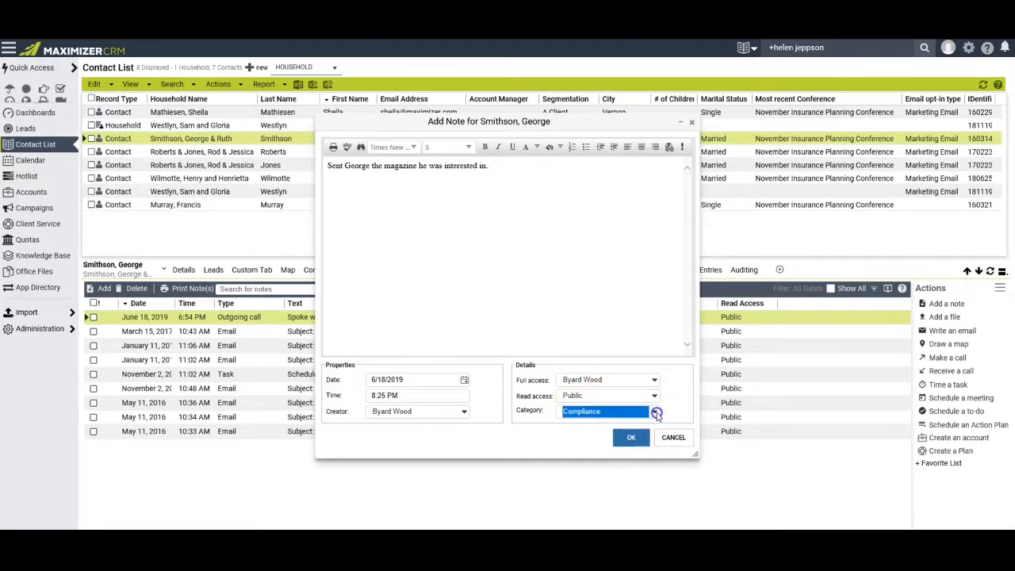
{"action": "left_click", "coordinate": [616, 297]}
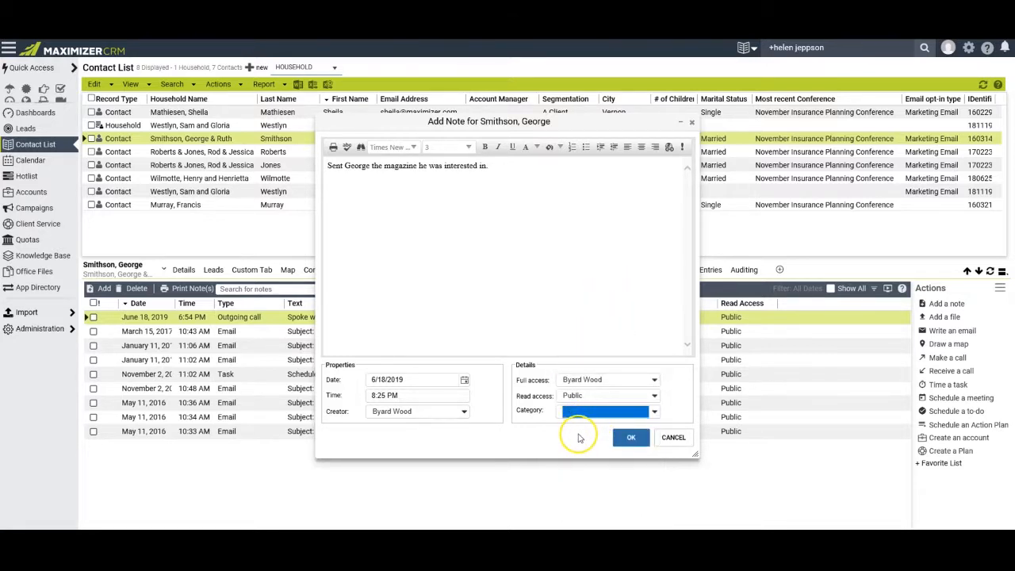
{"action": "left_click", "coordinate": [579, 436]}
{"action": "left_click", "coordinate": [492, 432]}
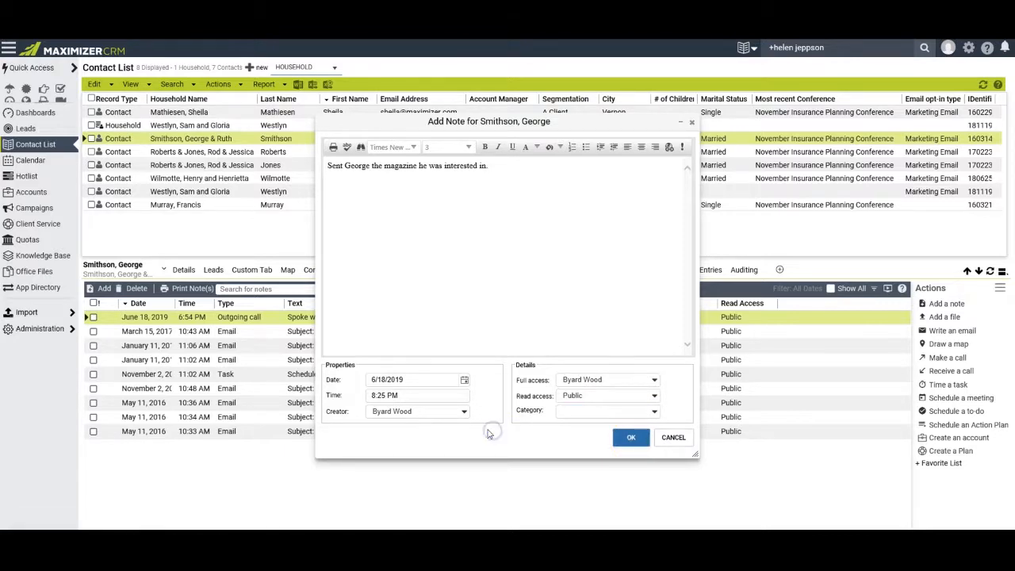
{"action": "left_click", "coordinate": [631, 437]}
{"action": "left_click", "coordinate": [990, 271]}
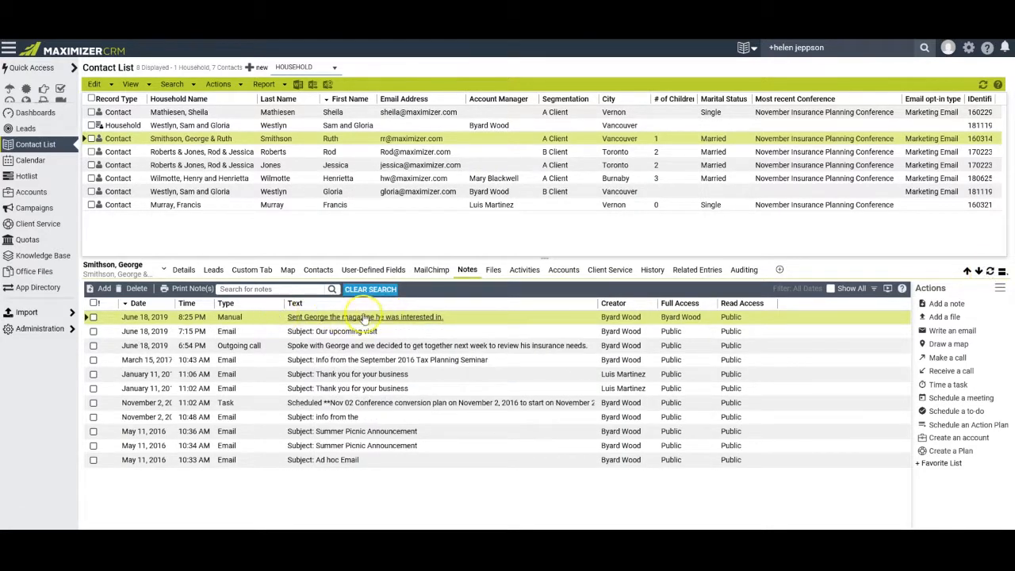
{"action": "mouse_move", "coordinate": [362, 323]}
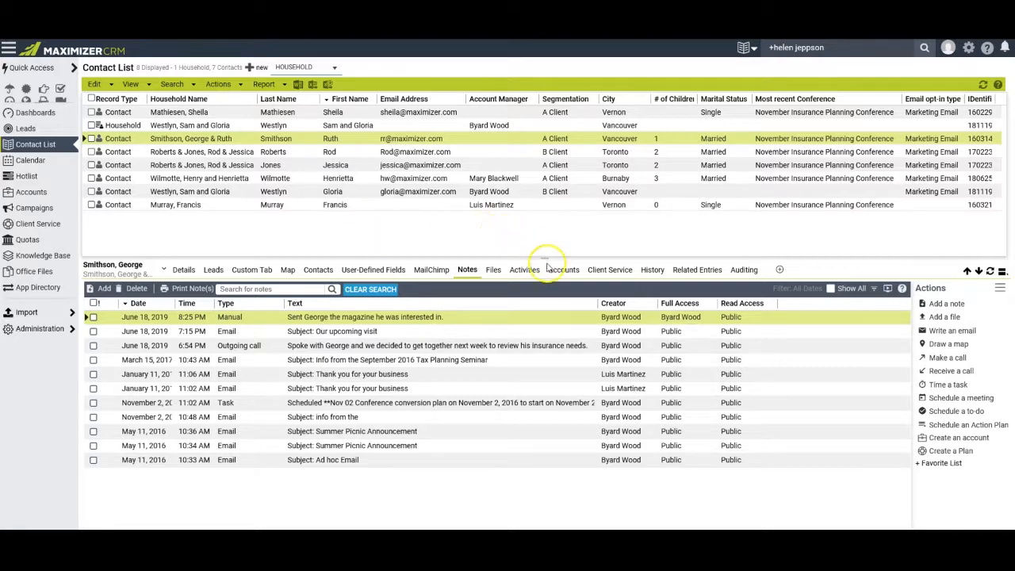
Add the task 'Send birthday wishes for tomorrow.' dated June 24, 2019, keeping the default assignee.
{"action": "left_click", "coordinate": [525, 274]}
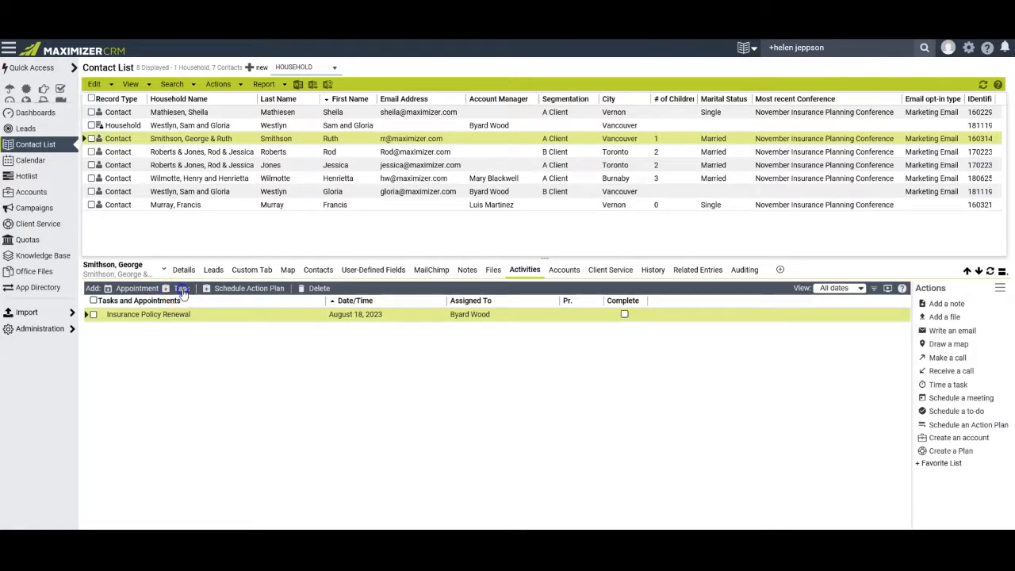
{"action": "left_click", "coordinate": [181, 289]}
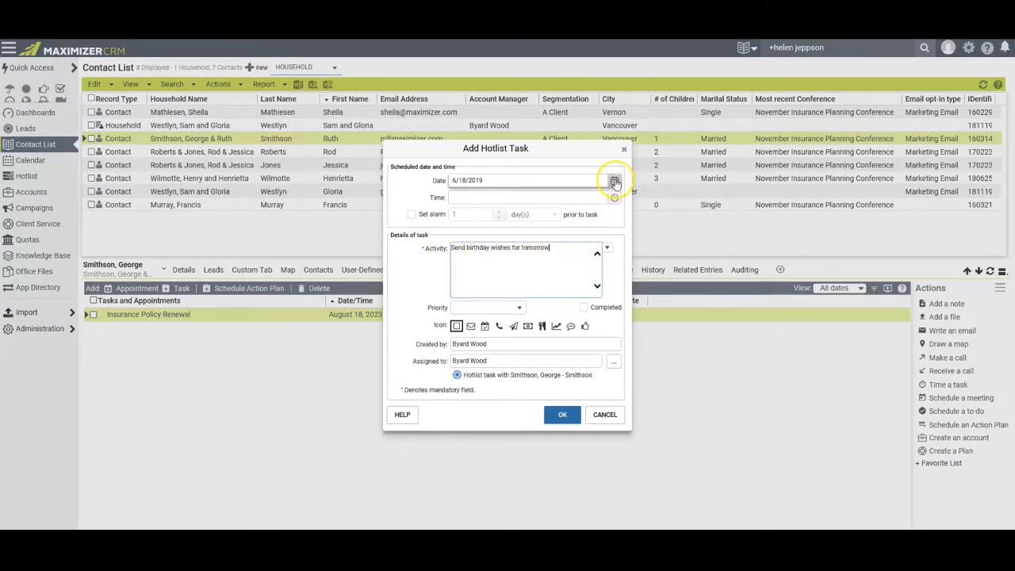
{"action": "left_click", "coordinate": [615, 182]}
{"action": "left_click", "coordinate": [481, 266]}
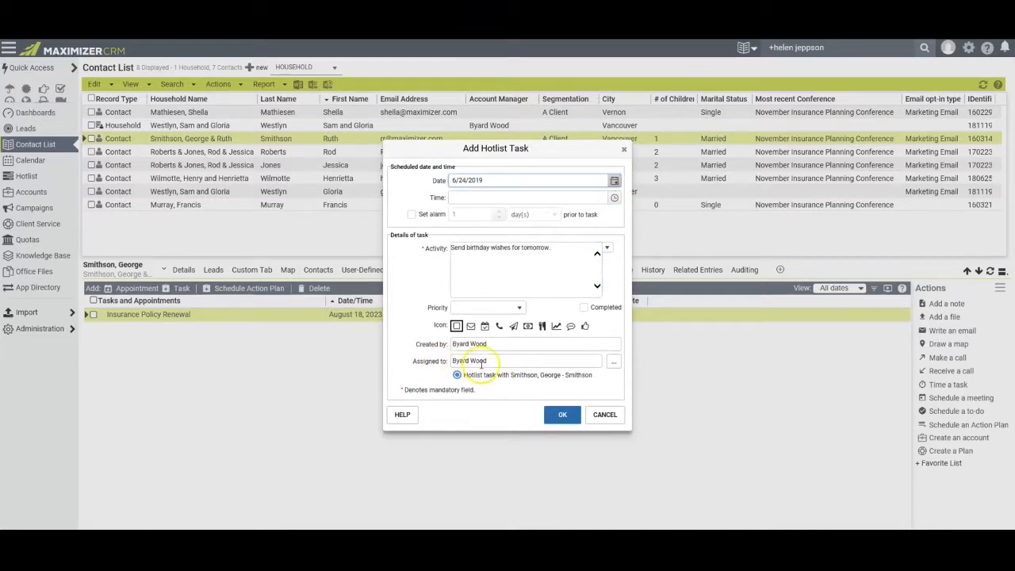
{"action": "left_click", "coordinate": [616, 362]}
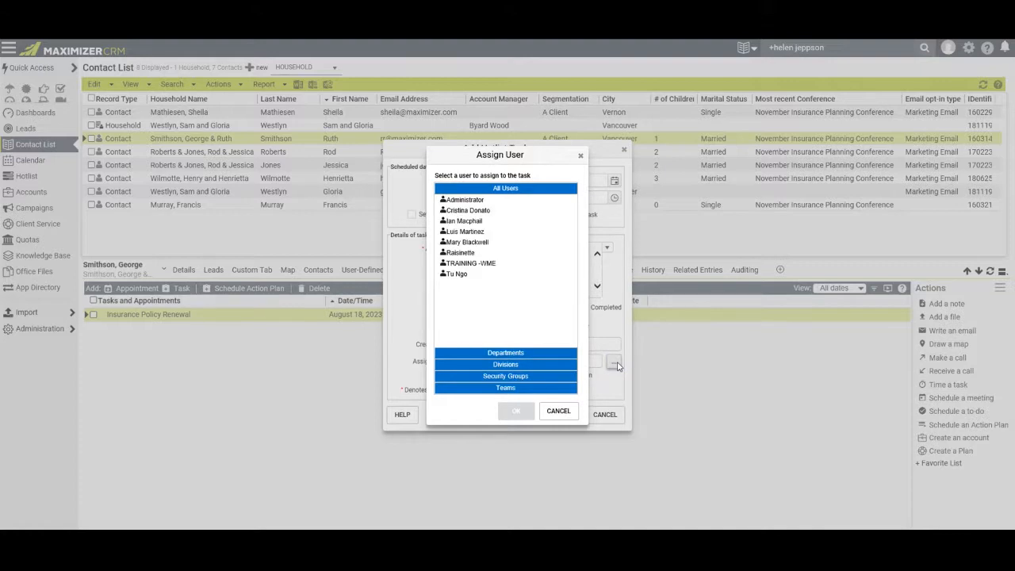
{"action": "left_click", "coordinate": [580, 156]}
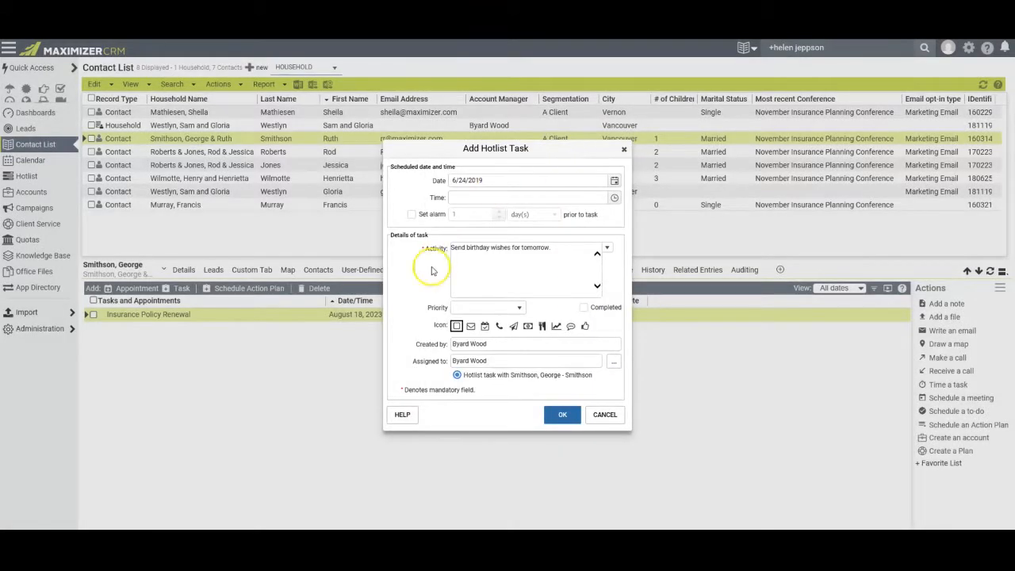
{"action": "left_click", "coordinate": [562, 414]}
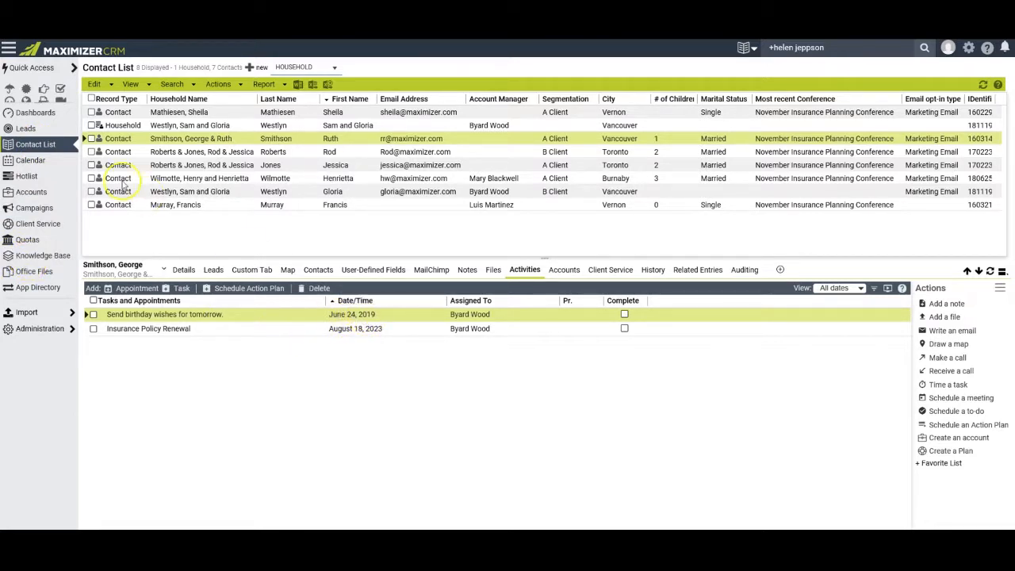
Keep the Hotlist on Next Month and turn on Show completed tasks in its filter.
{"action": "left_click", "coordinate": [35, 180]}
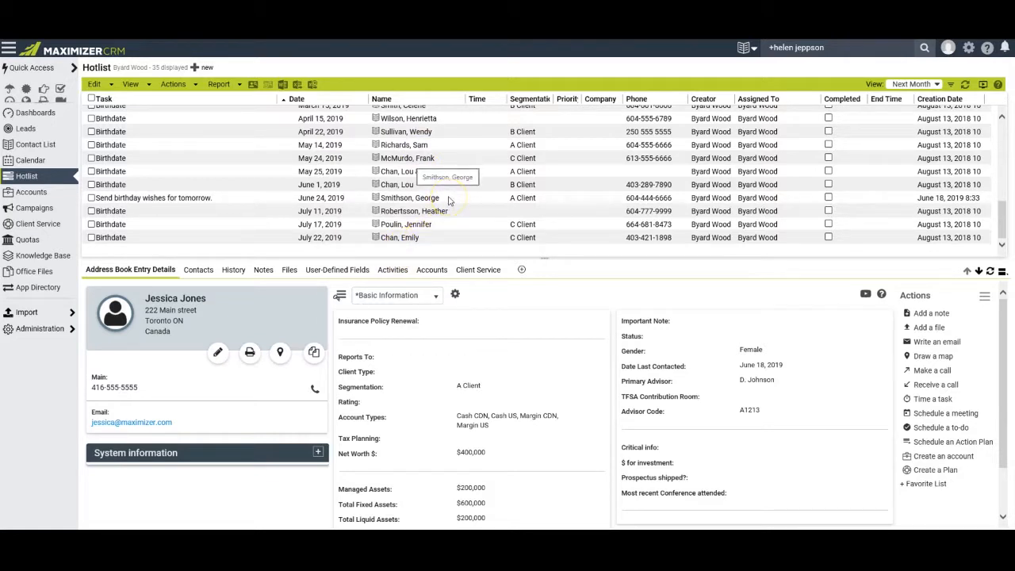
{"action": "left_click", "coordinate": [938, 84]}
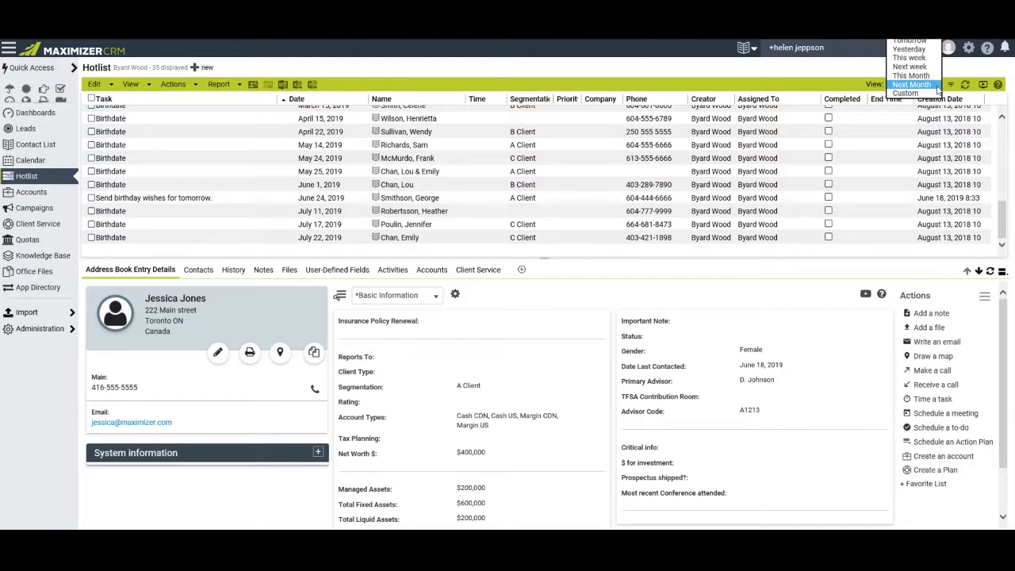
{"action": "left_click", "coordinate": [929, 76]}
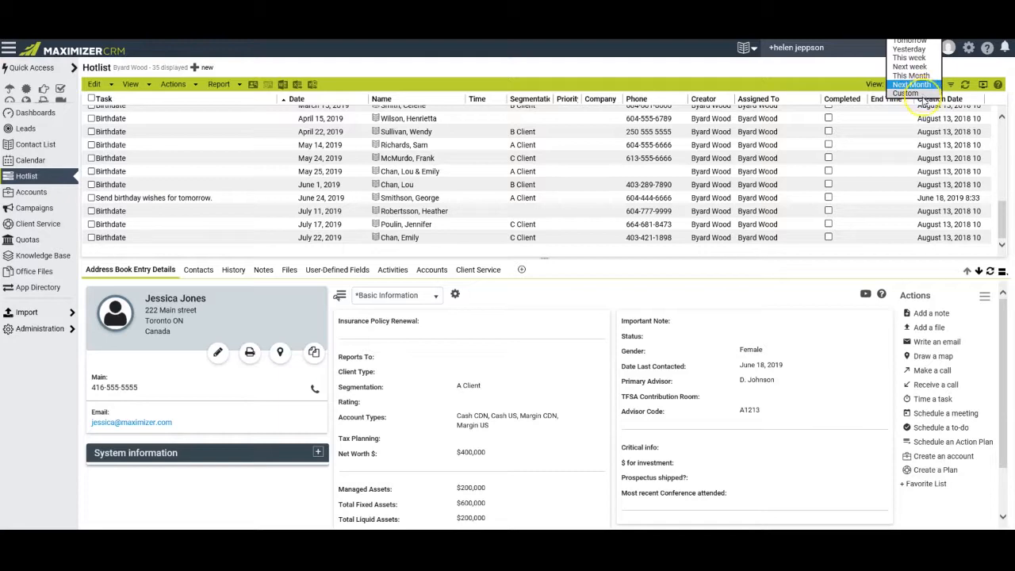
{"action": "left_click", "coordinate": [951, 85]}
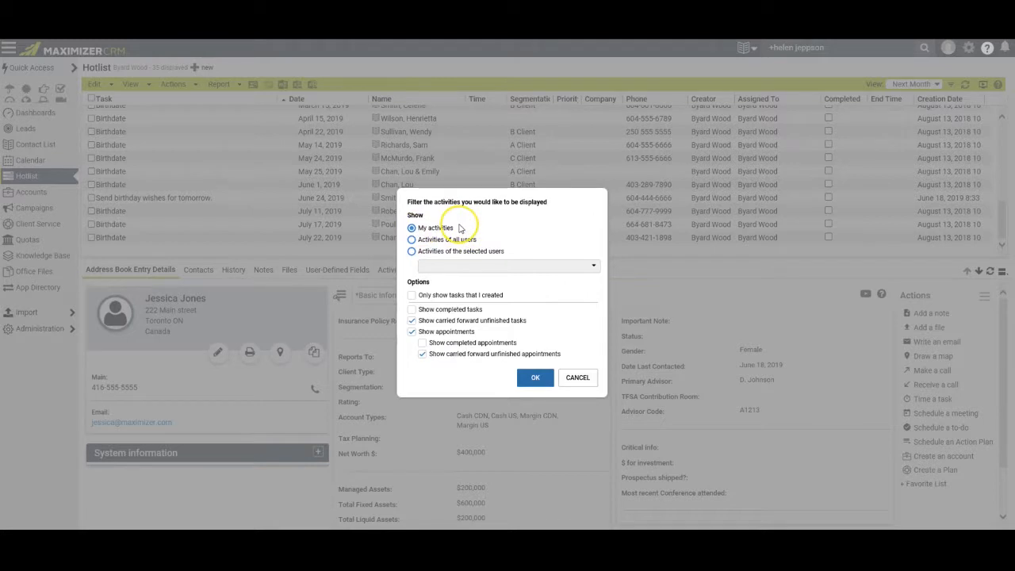
{"action": "left_click", "coordinate": [413, 310]}
{"action": "left_click", "coordinate": [535, 377]}
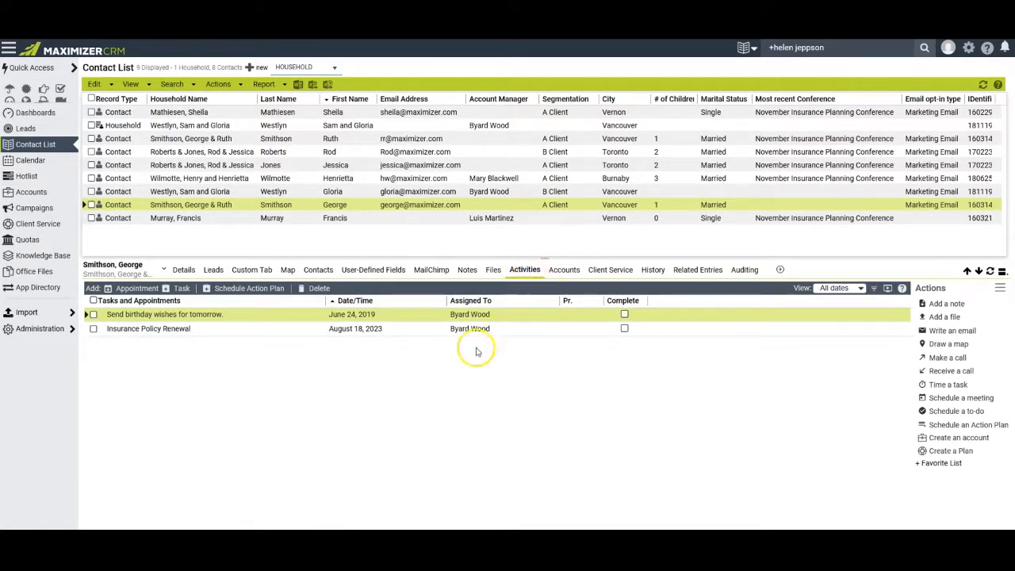
Start an appointment on June 26, 2019, 10:00–11:00 AM, subject 'Discuss insurance needs'.
{"action": "left_click", "coordinate": [127, 291]}
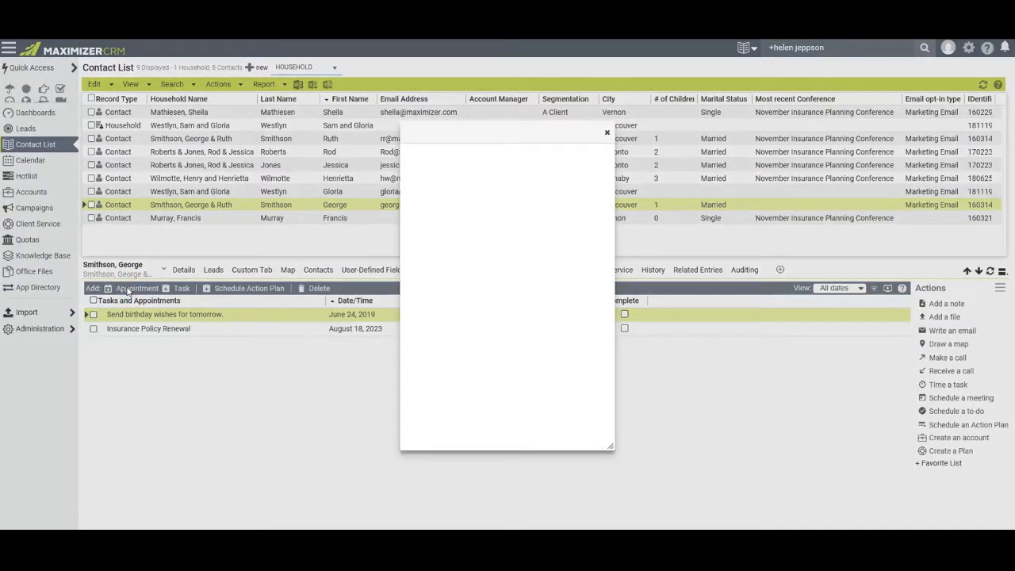
{"action": "left_click", "coordinate": [495, 182]}
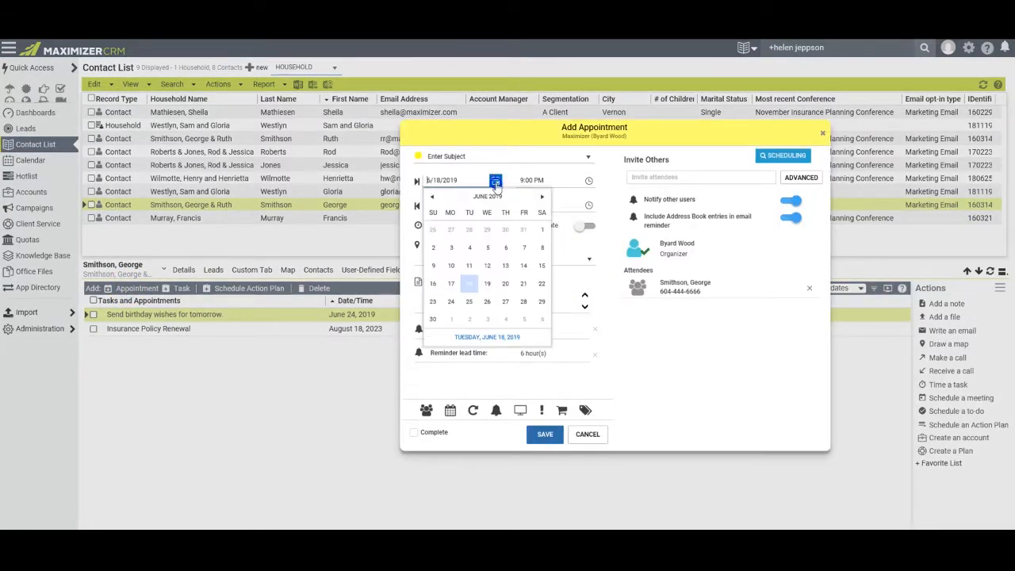
{"action": "left_click", "coordinate": [489, 304]}
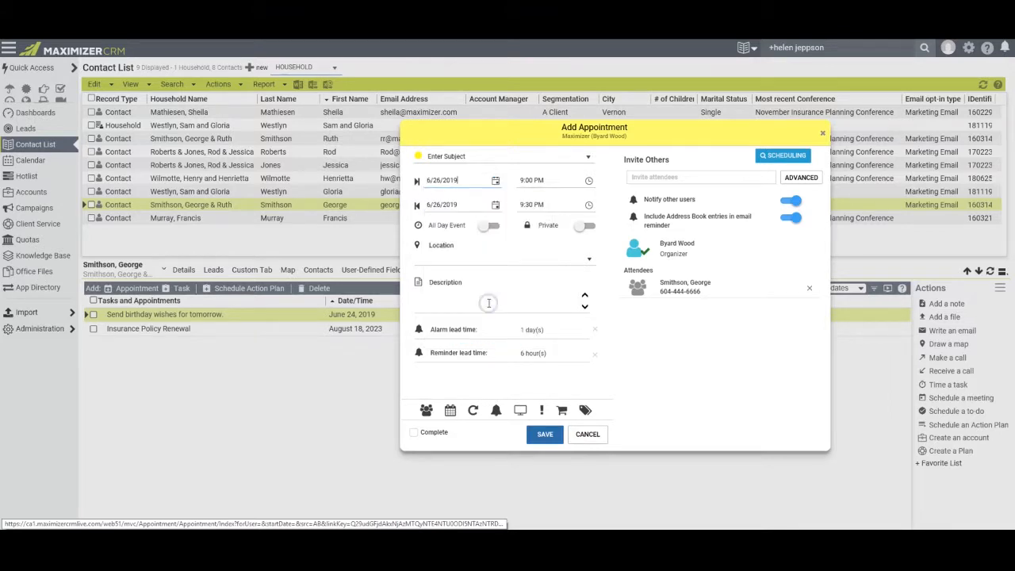
{"action": "left_click", "coordinate": [587, 182]}
{"action": "left_click", "coordinate": [557, 252]}
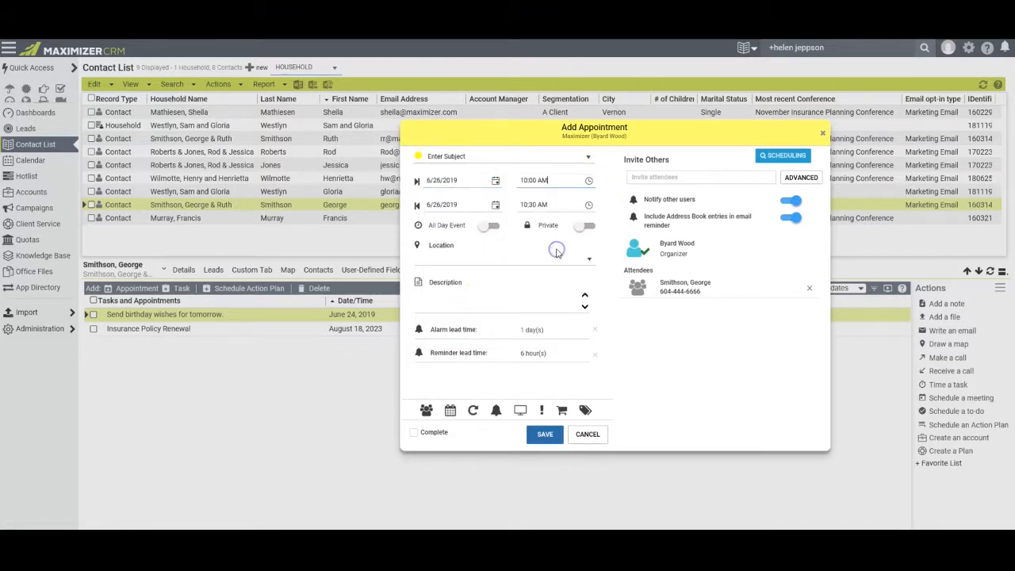
{"action": "left_click", "coordinate": [589, 206]}
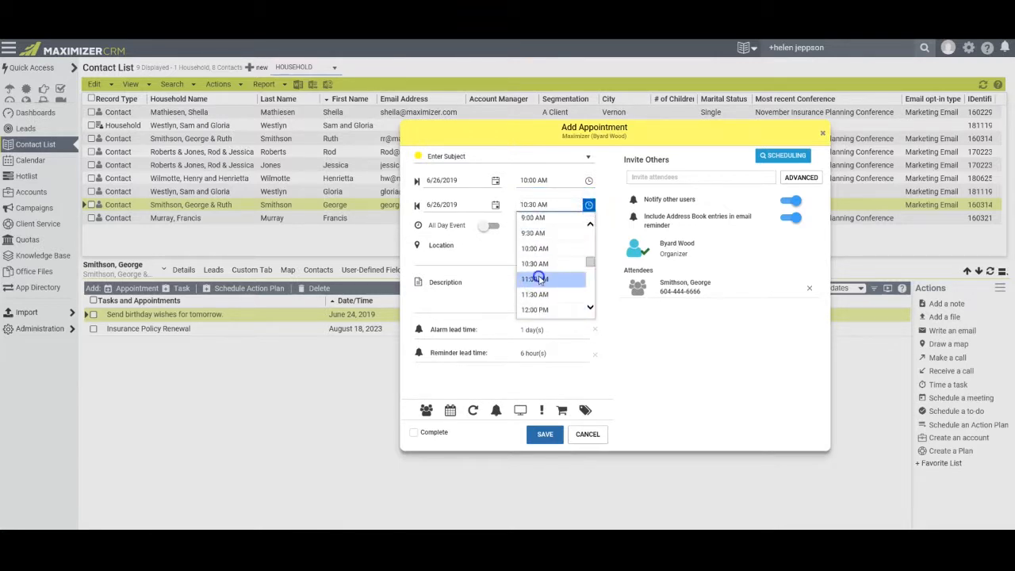
{"action": "left_click", "coordinate": [540, 278]}
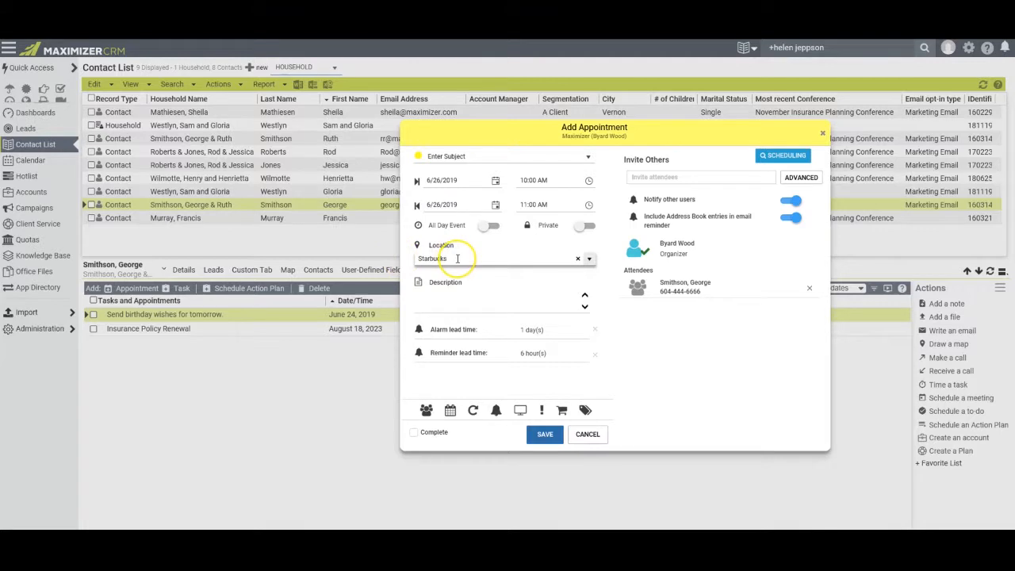
{"action": "left_click", "coordinate": [469, 155]}
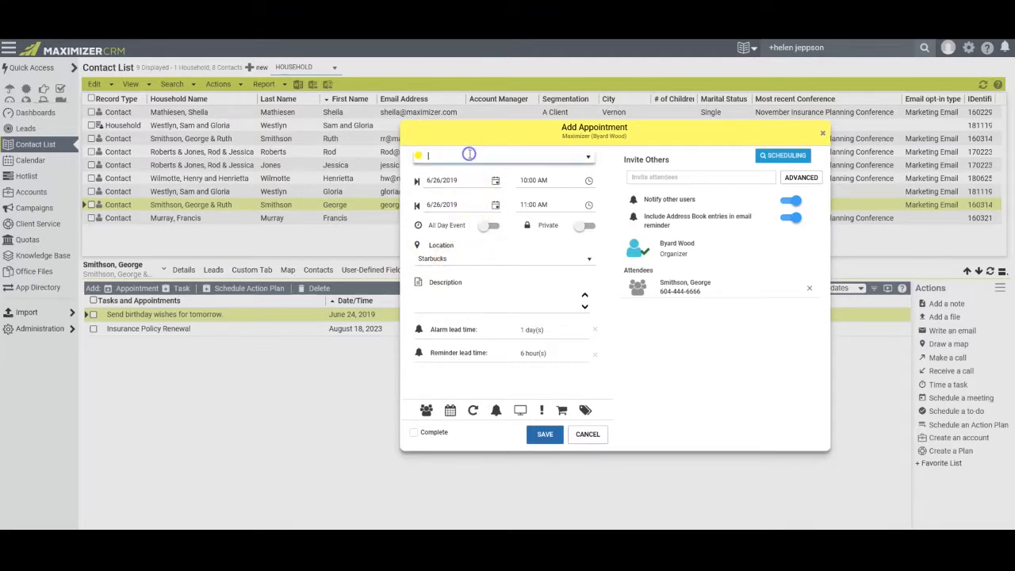
{"action": "type", "text": "Discuss insurance needs"}
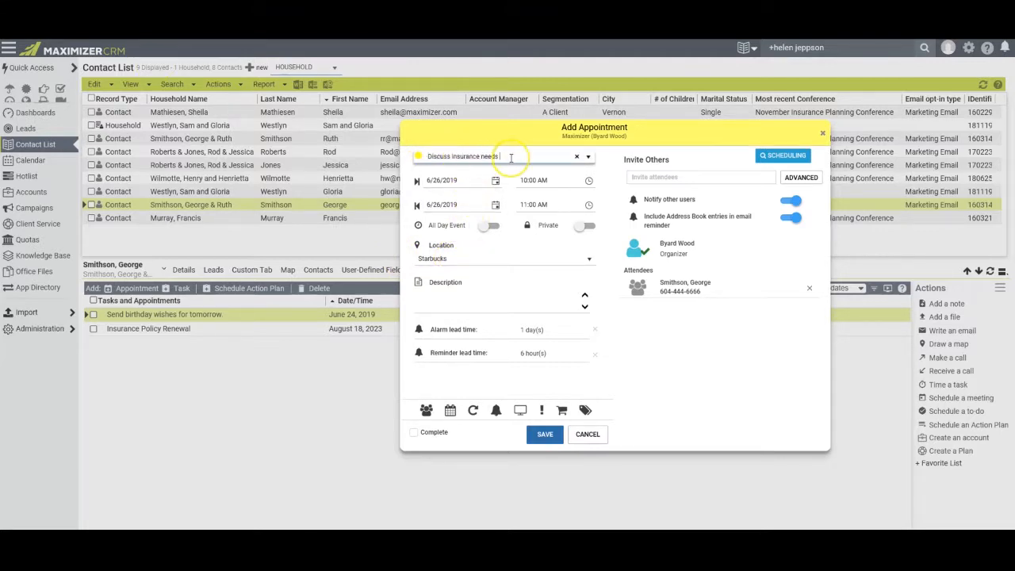
Invite a colleague, save the appointment and email-notify the attendees.
{"action": "left_click", "coordinate": [633, 177]}
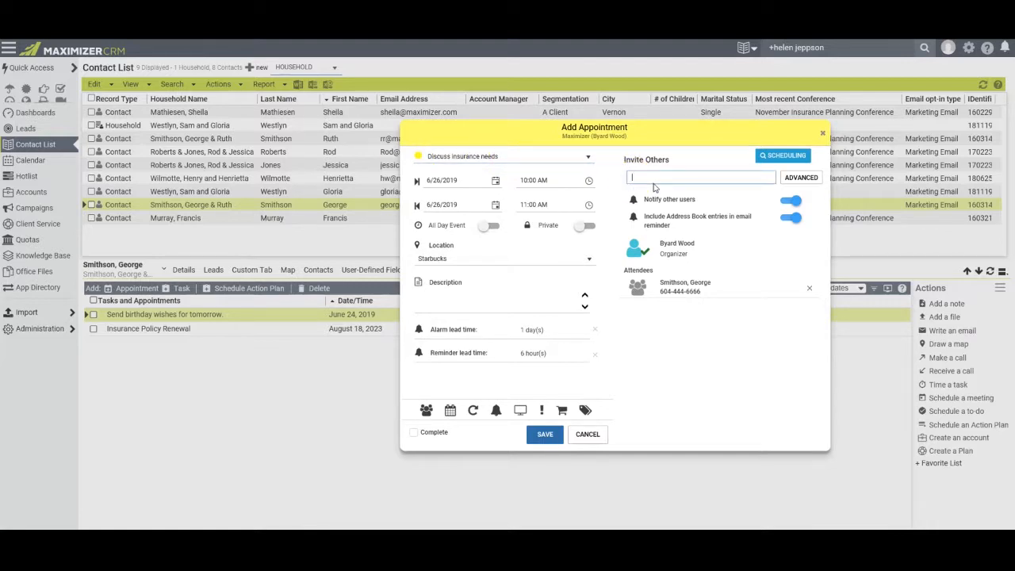
{"action": "type", "text": "crist"}
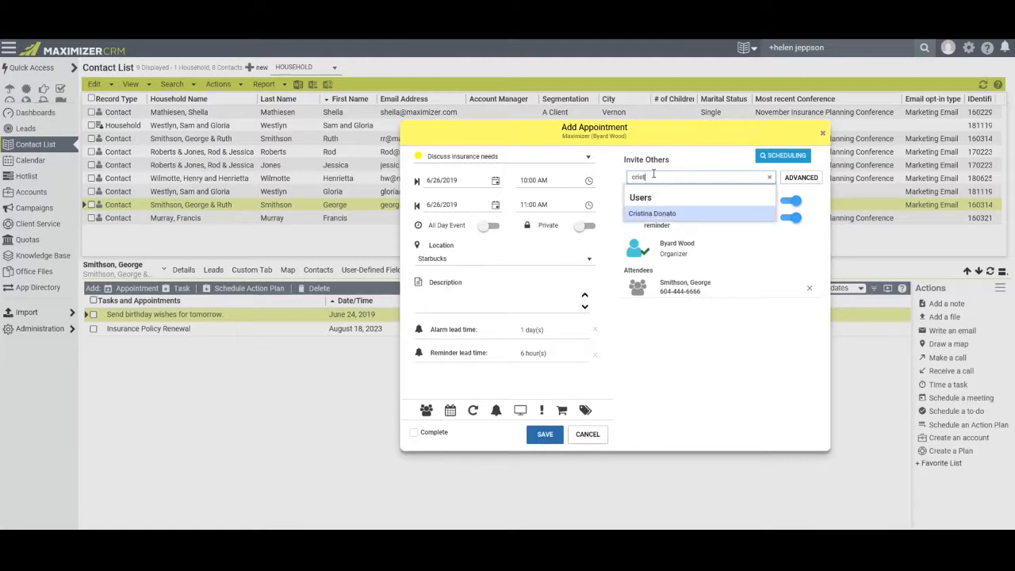
{"action": "left_click", "coordinate": [666, 215]}
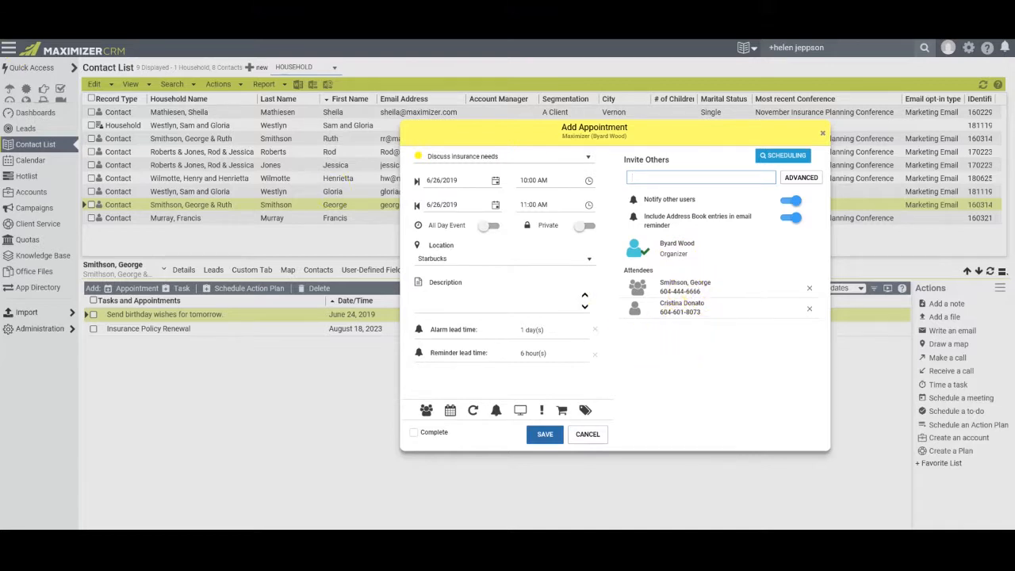
{"action": "left_click", "coordinate": [542, 433]}
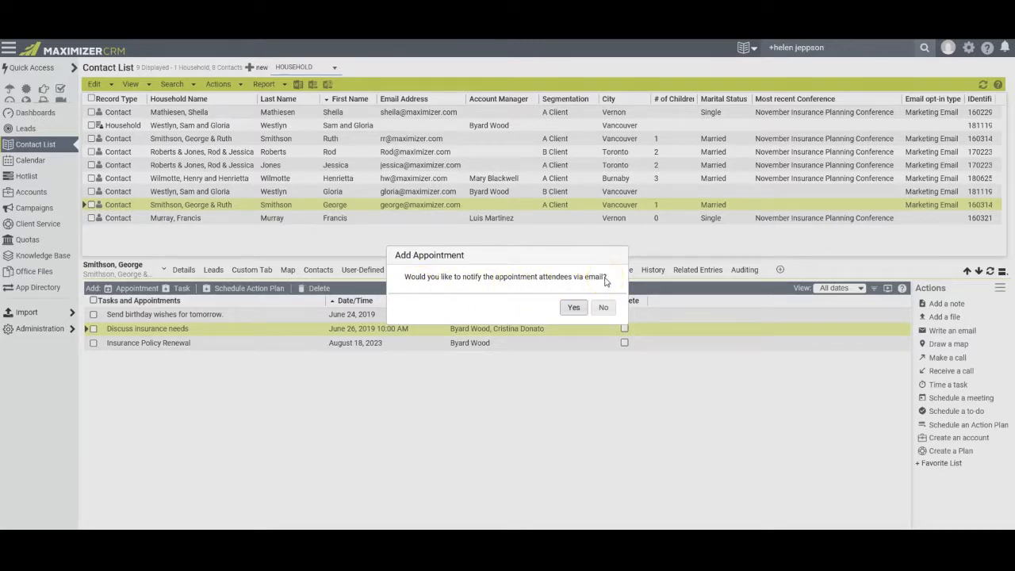
{"action": "left_click", "coordinate": [576, 309]}
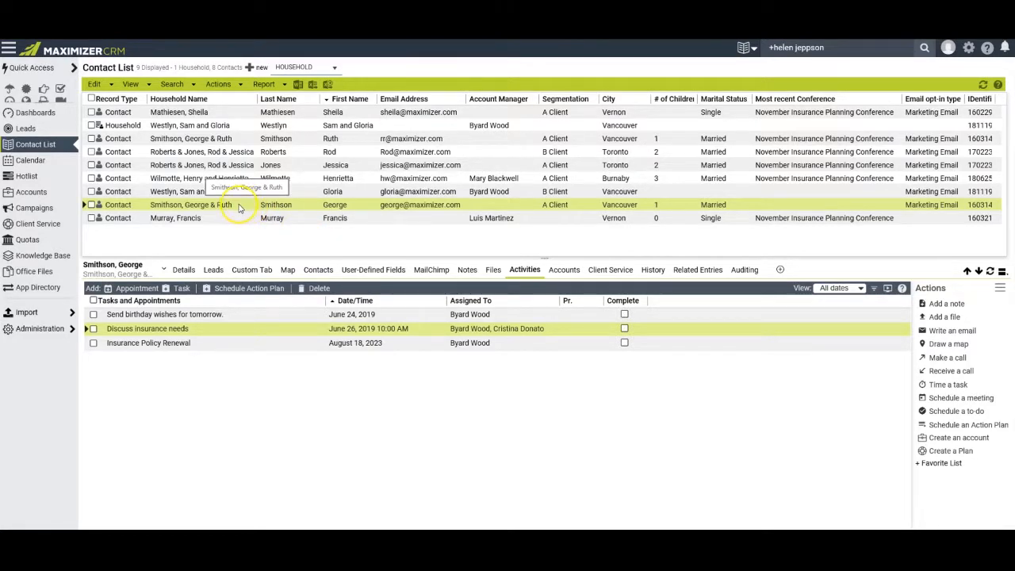
{"action": "left_click", "coordinate": [33, 161]}
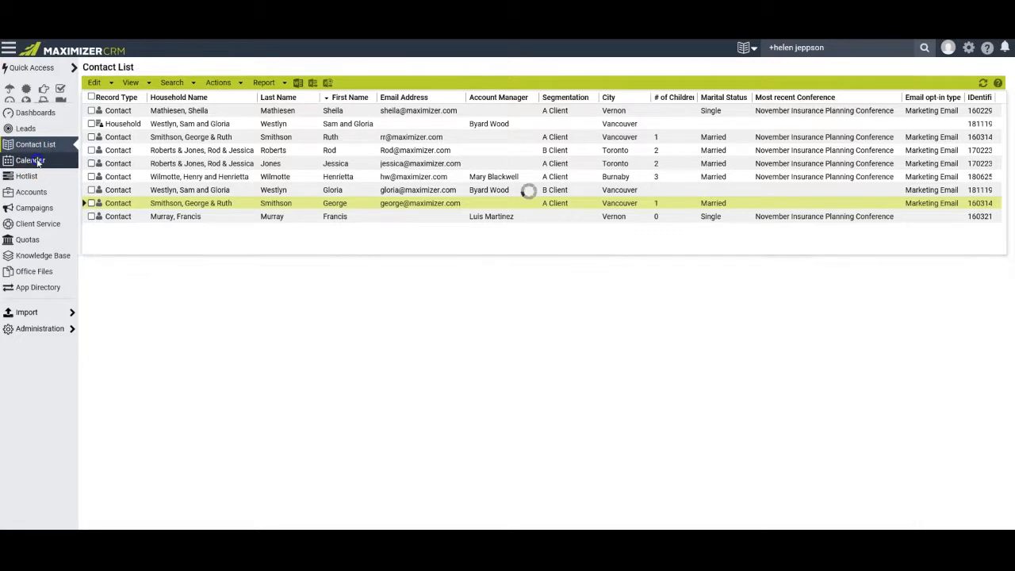
Preview the June 26 appointment, then switch to the invited colleague's calendar and select June 28.
{"action": "left_click", "coordinate": [356, 414]}
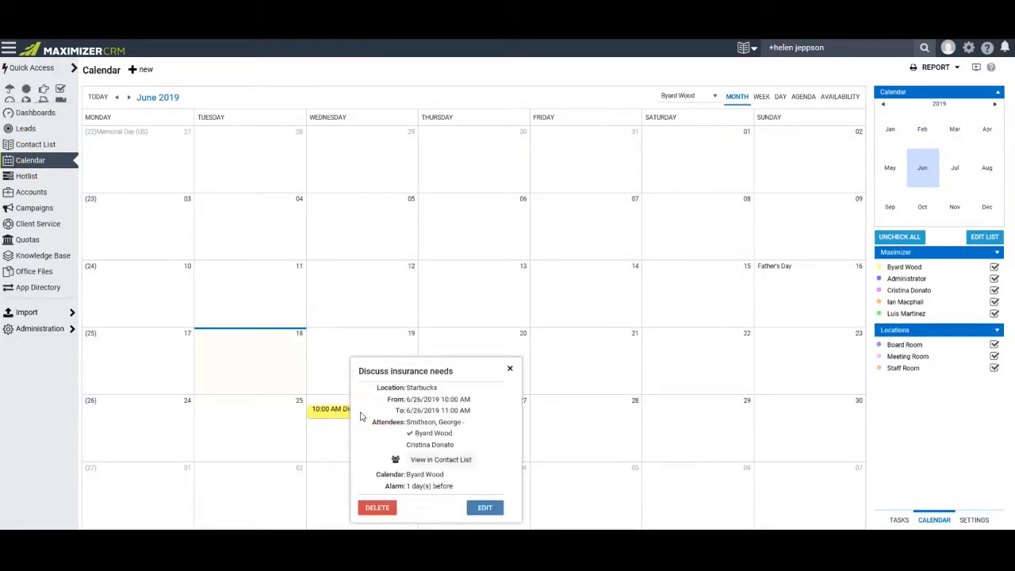
{"action": "left_click", "coordinate": [567, 184]}
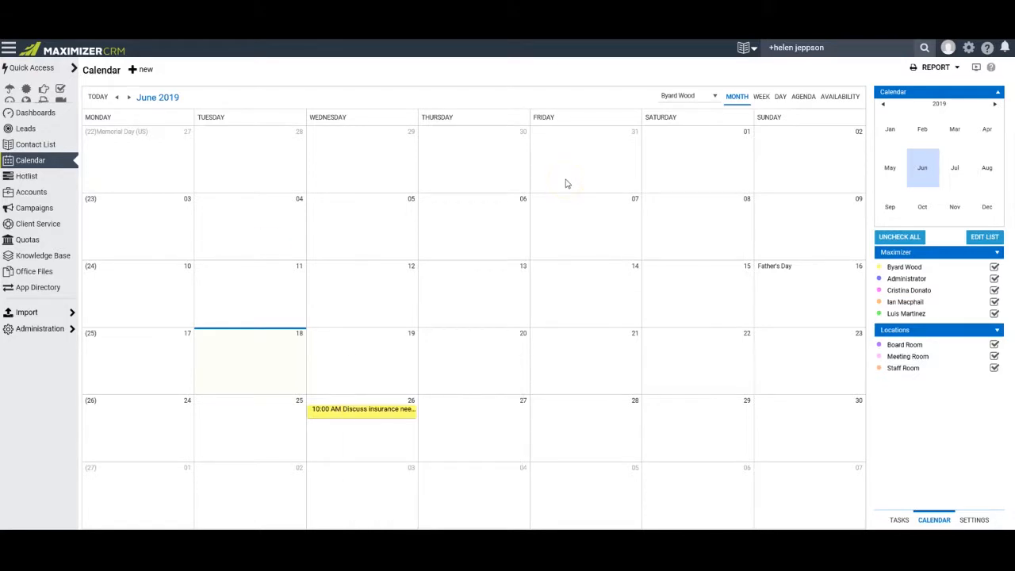
{"action": "left_click", "coordinate": [711, 96]}
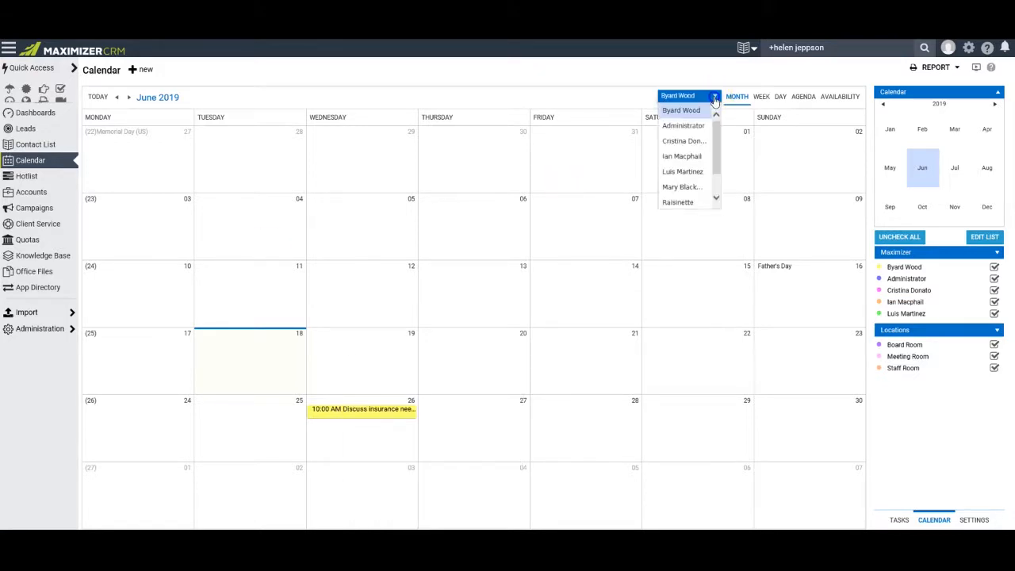
{"action": "left_click", "coordinate": [693, 143]}
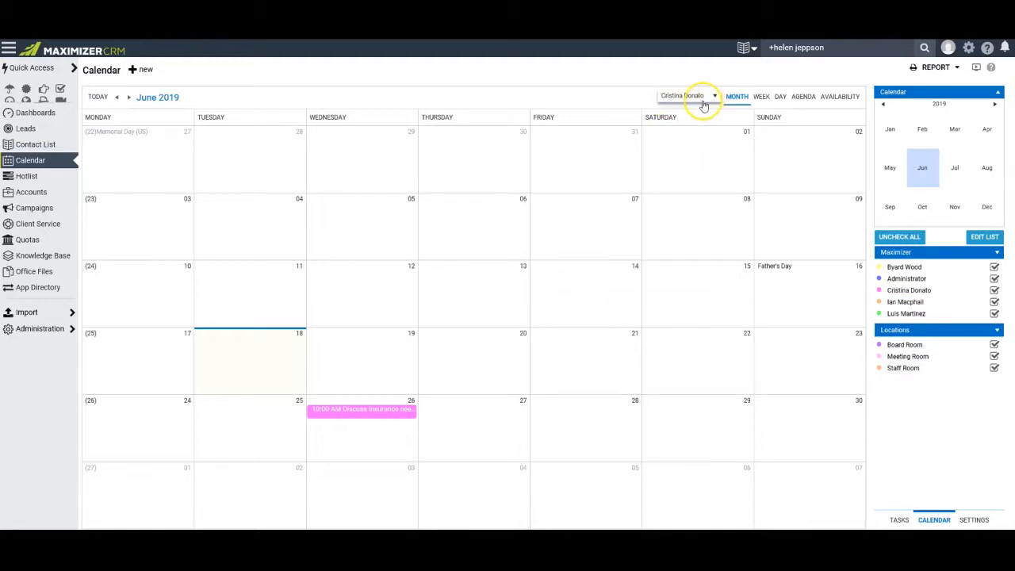
{"action": "left_click", "coordinate": [571, 436]}
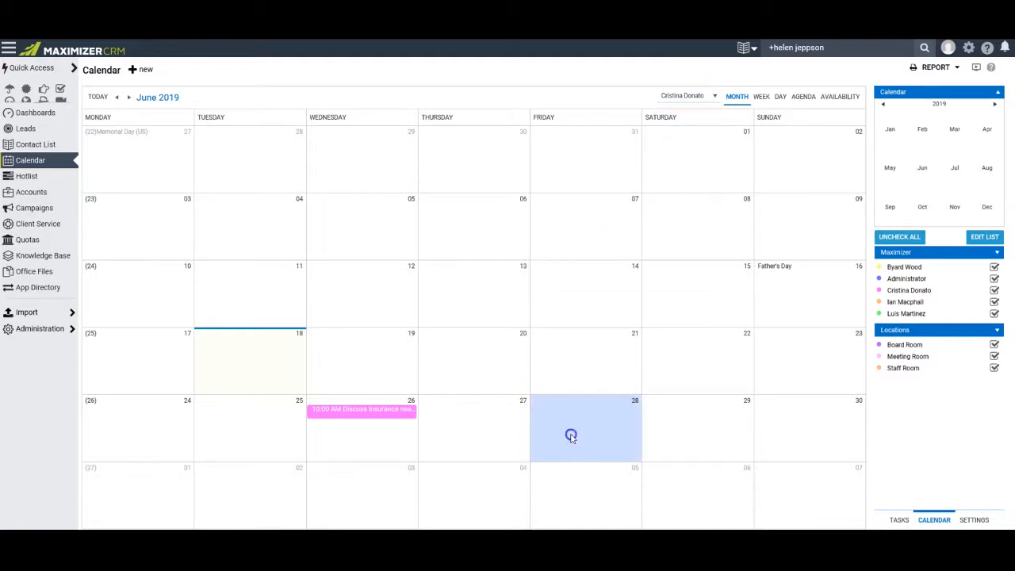
Add a 9:00 PM 'Deliver papers' appointment on Friday, June 28.
{"action": "left_click", "coordinate": [571, 436]}
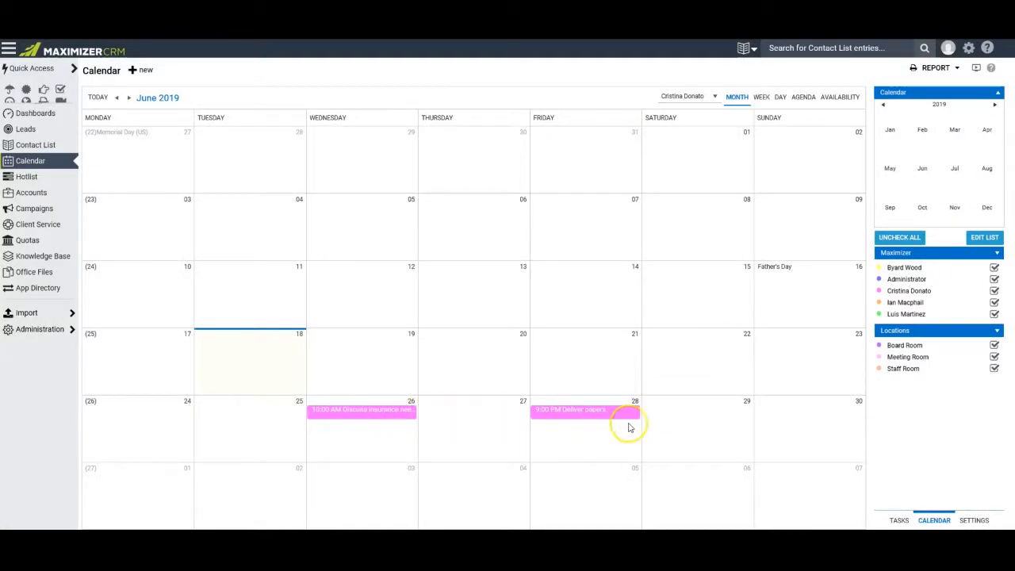
Switch back to the organizer's calendar and preview the June 26 insurance appointment.
{"action": "left_click", "coordinate": [714, 99]}
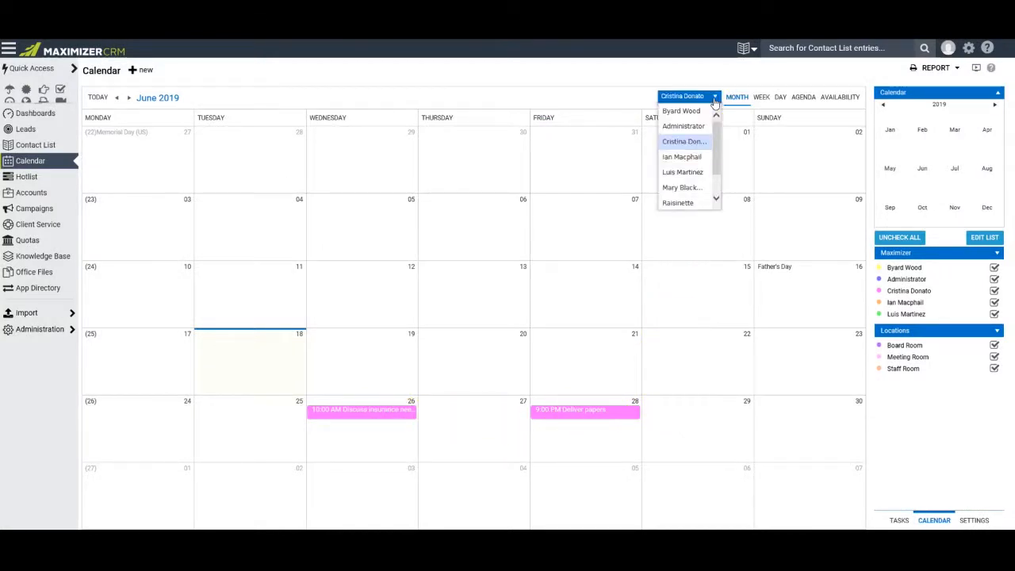
{"action": "left_click", "coordinate": [682, 111]}
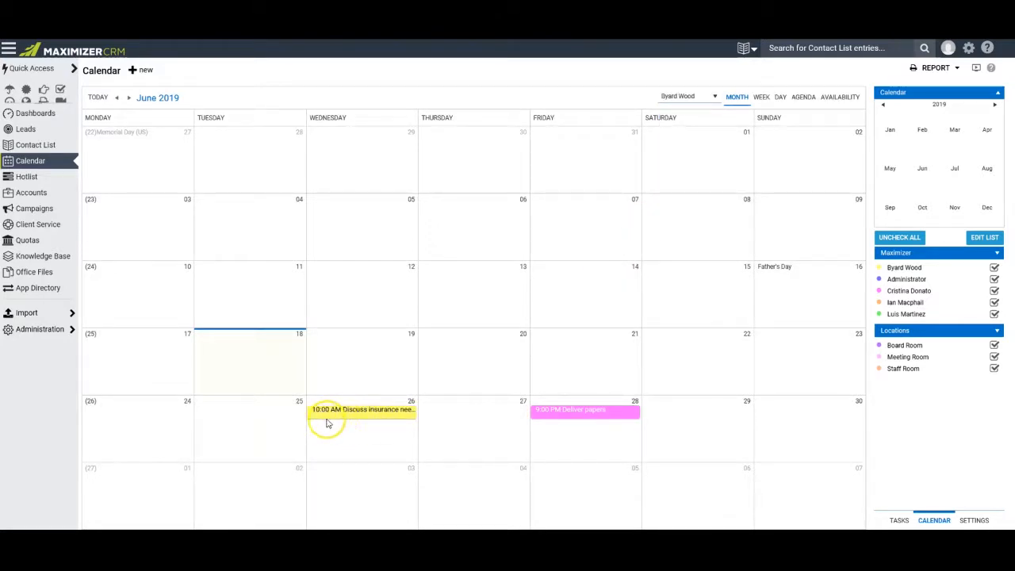
{"action": "left_click", "coordinate": [336, 421]}
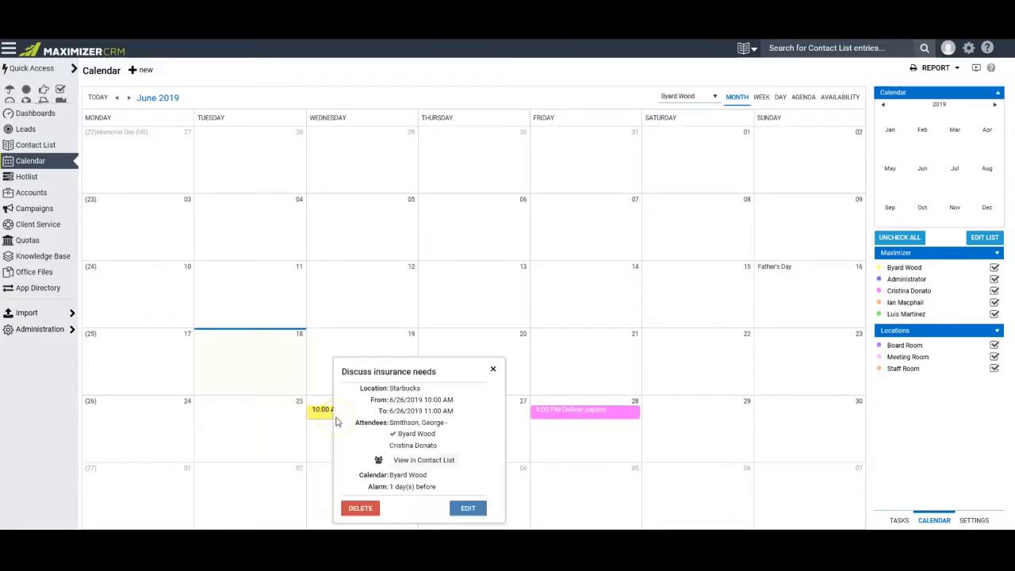
{"action": "left_click", "coordinate": [524, 420]}
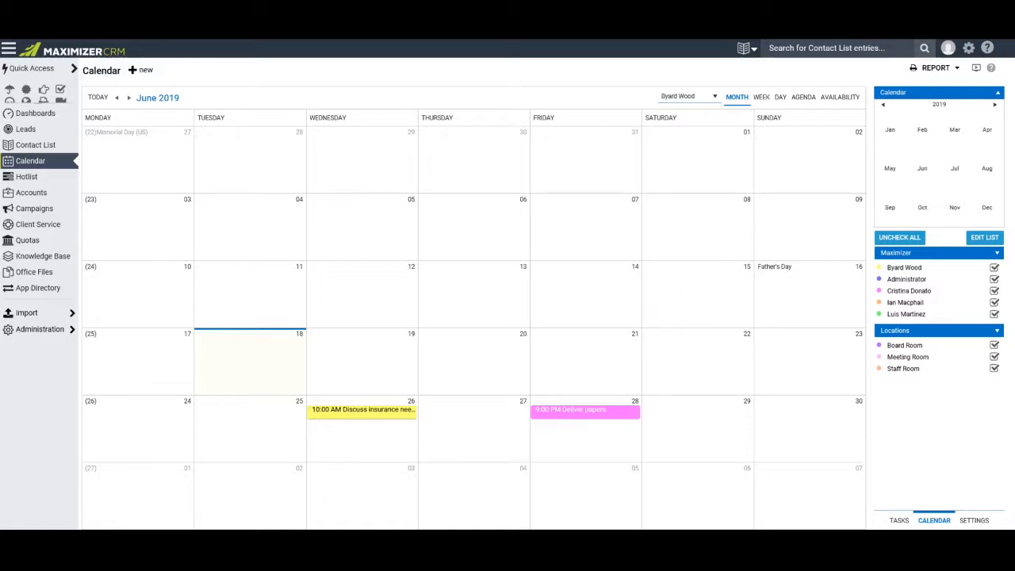
Go to Administration's Desktop and Mobile Setup page for the Office integration downloads.
{"action": "left_click", "coordinate": [40, 335]}
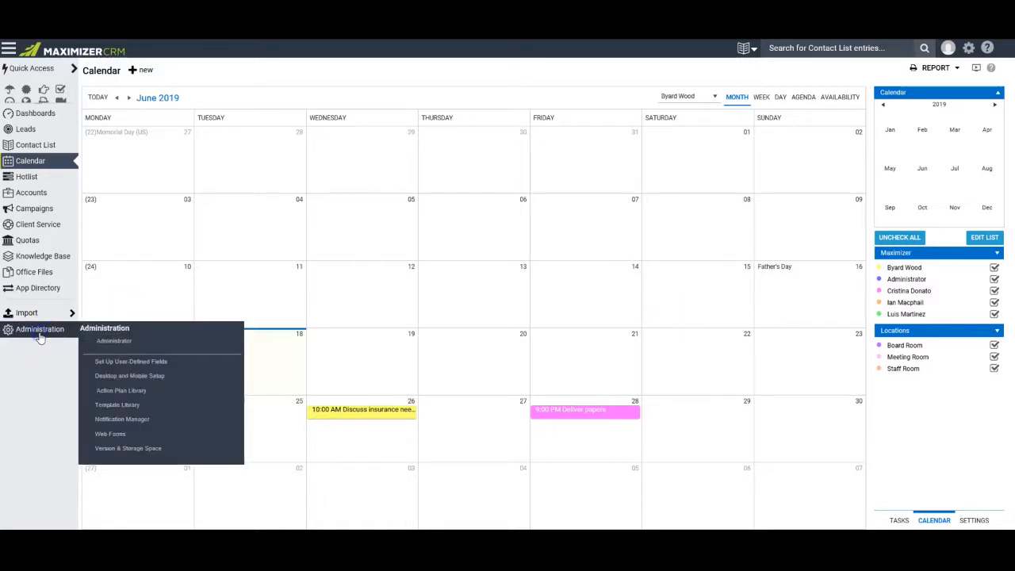
{"action": "left_click", "coordinate": [120, 421]}
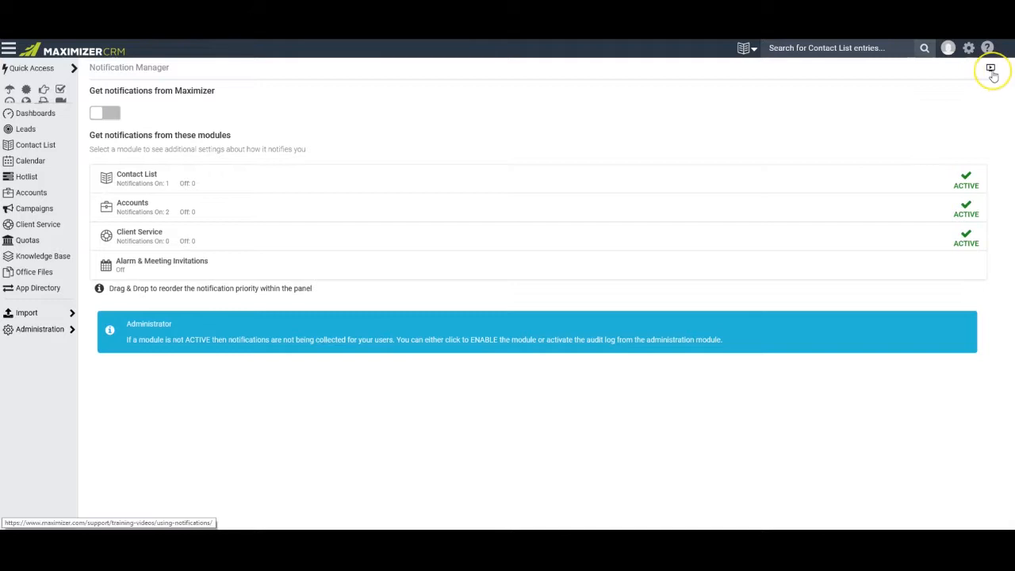
{"action": "left_click", "coordinate": [26, 328]}
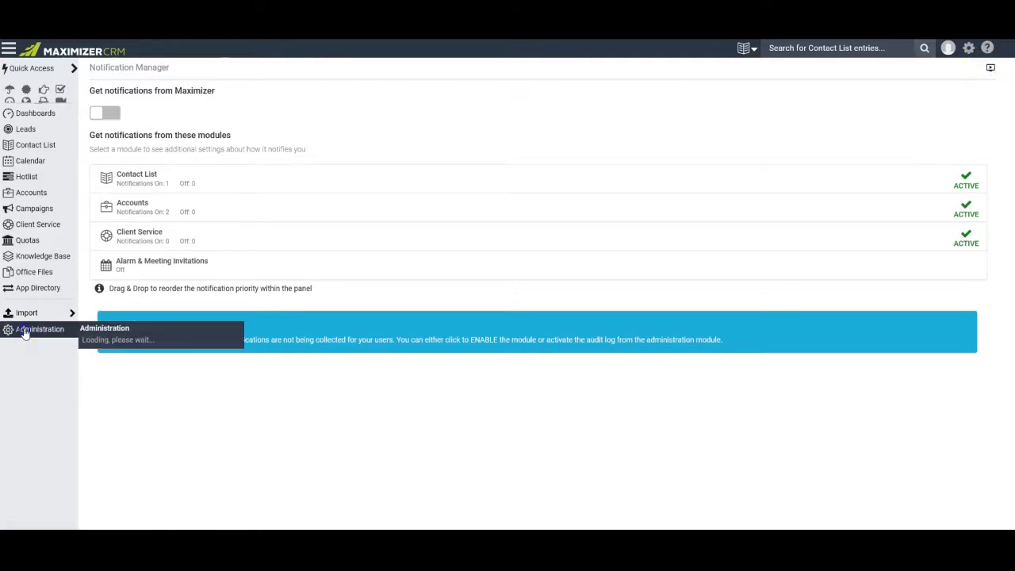
{"action": "left_click", "coordinate": [130, 339]}
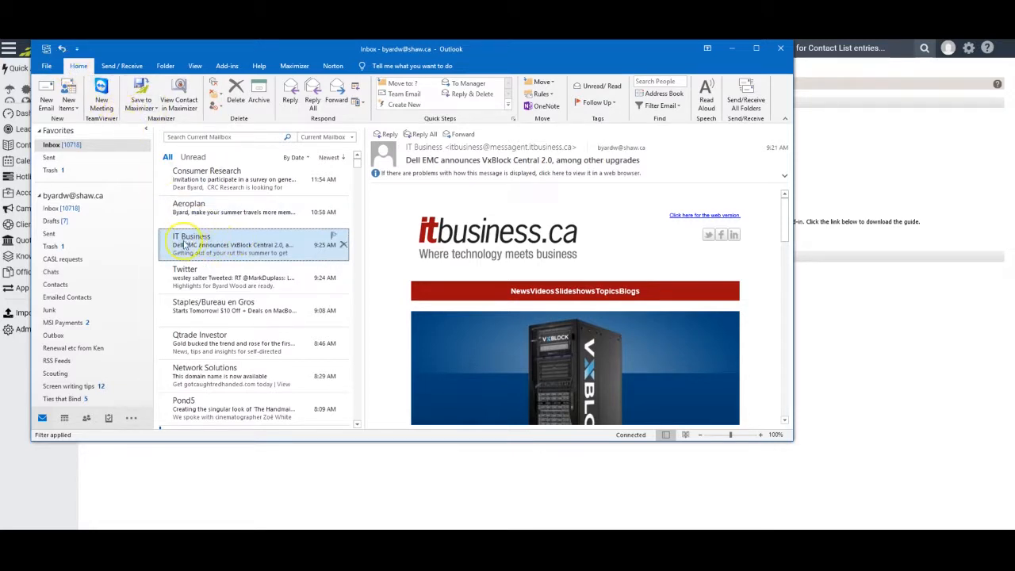
In Outlook, review the Save to Maximizer options, including save as lead, then open the add-in's Preferences.
{"action": "left_click", "coordinate": [155, 108]}
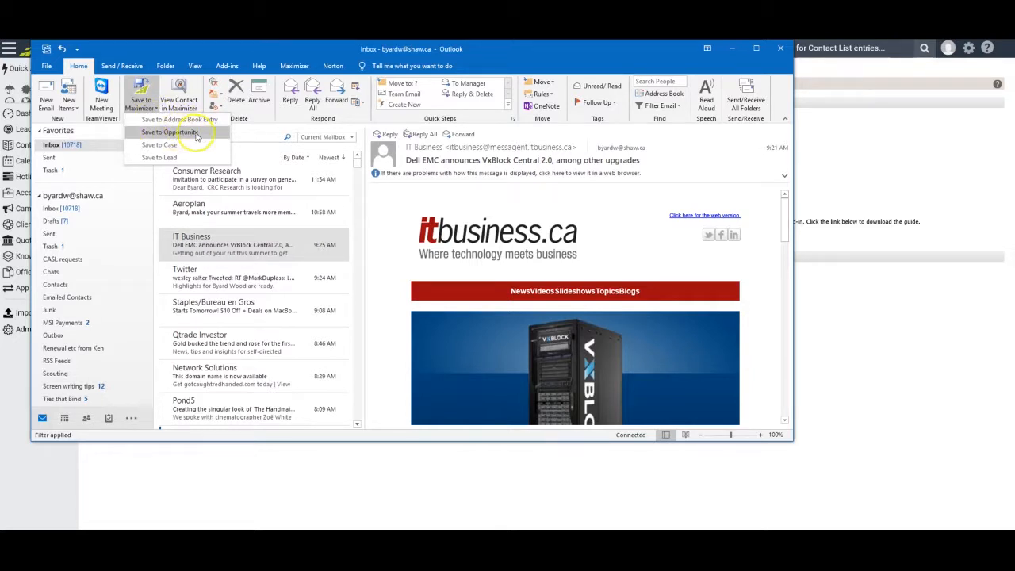
{"action": "left_click", "coordinate": [172, 159]}
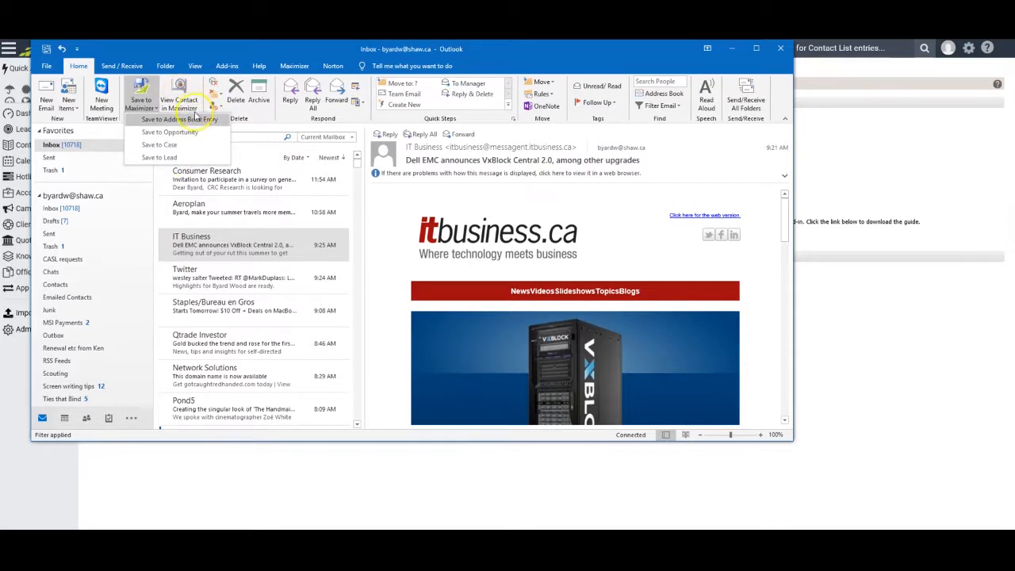
{"action": "left_click", "coordinate": [294, 64]}
{"action": "left_click", "coordinate": [293, 66]}
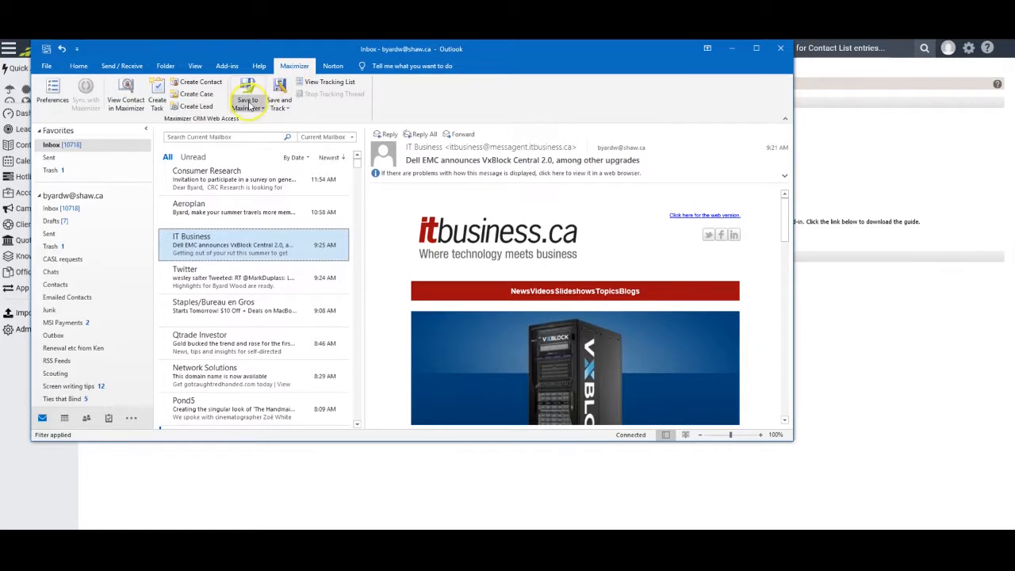
{"action": "left_click", "coordinate": [58, 110]}
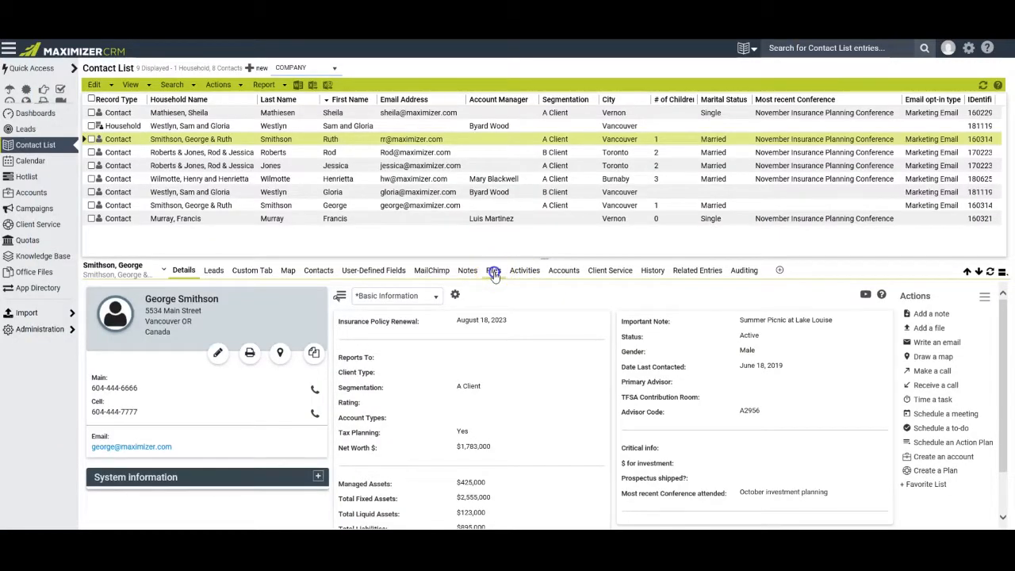
{"action": "left_click", "coordinate": [442, 339]}
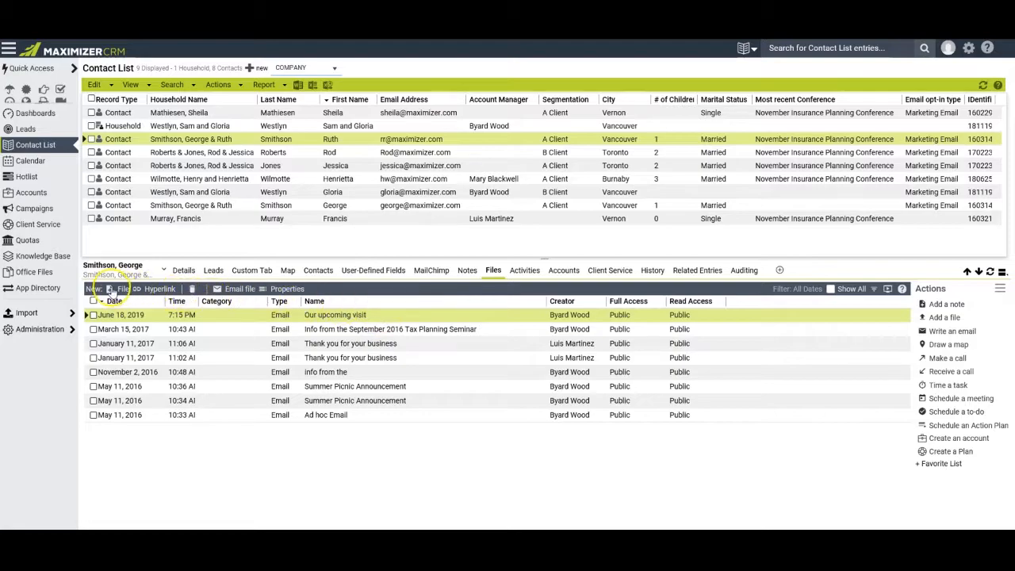
{"action": "left_click", "coordinate": [113, 290]}
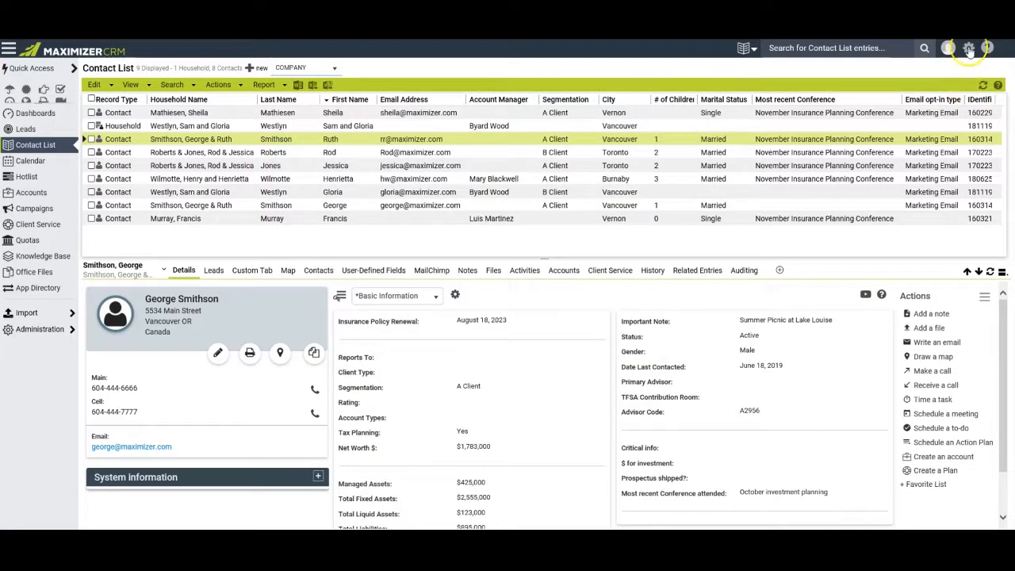
In Other Preferences, enable including the message body in email notes, view AutoSignature, then show Startup settings.
{"action": "left_click", "coordinate": [969, 49]}
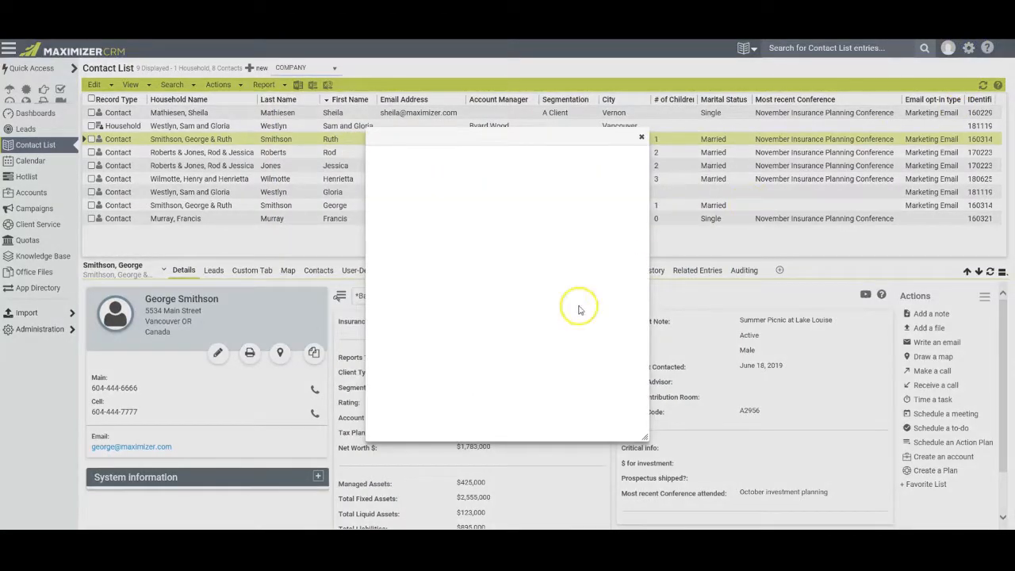
{"action": "left_click", "coordinate": [413, 429]}
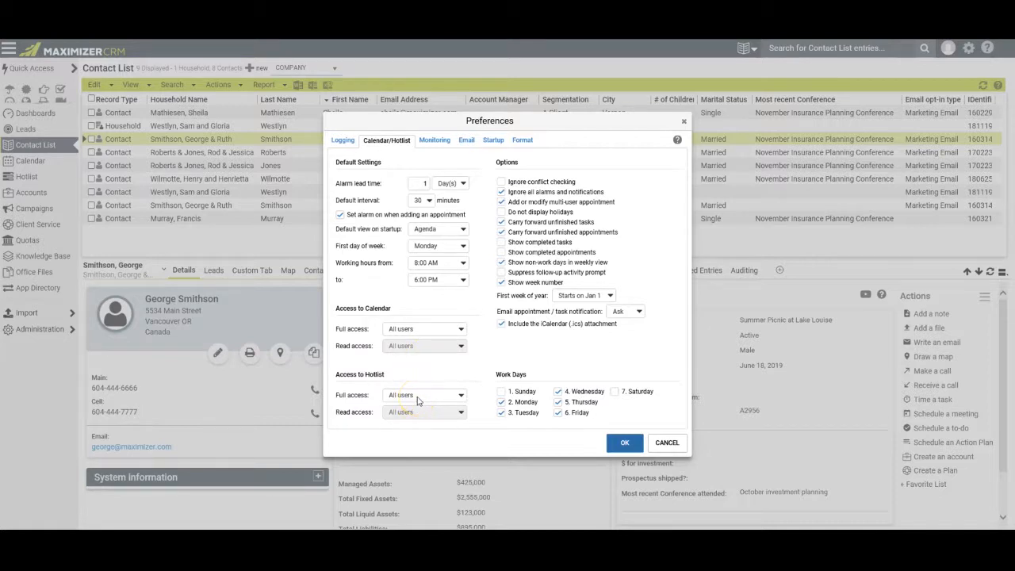
{"action": "left_click", "coordinate": [467, 140]}
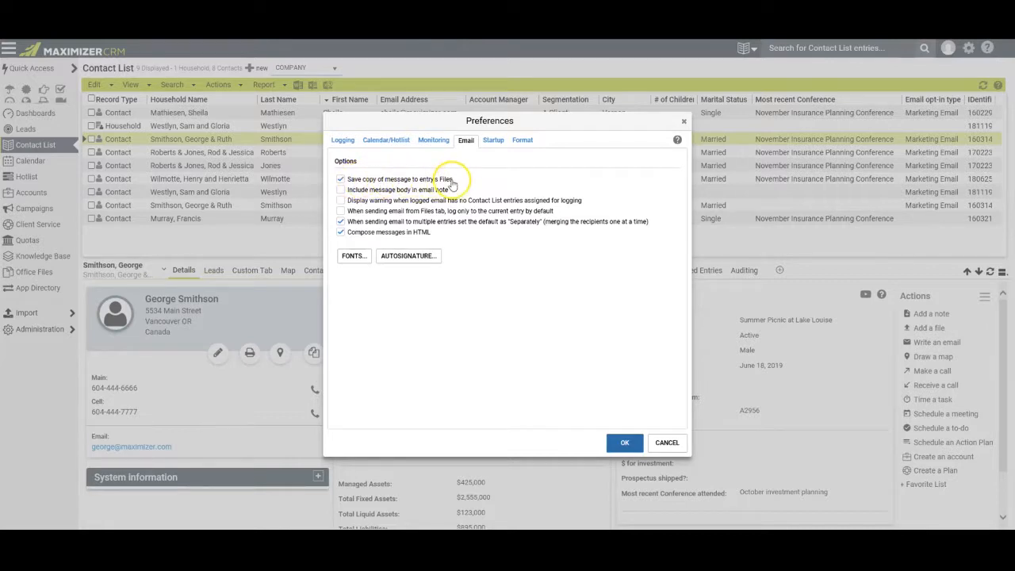
{"action": "left_click", "coordinate": [343, 191]}
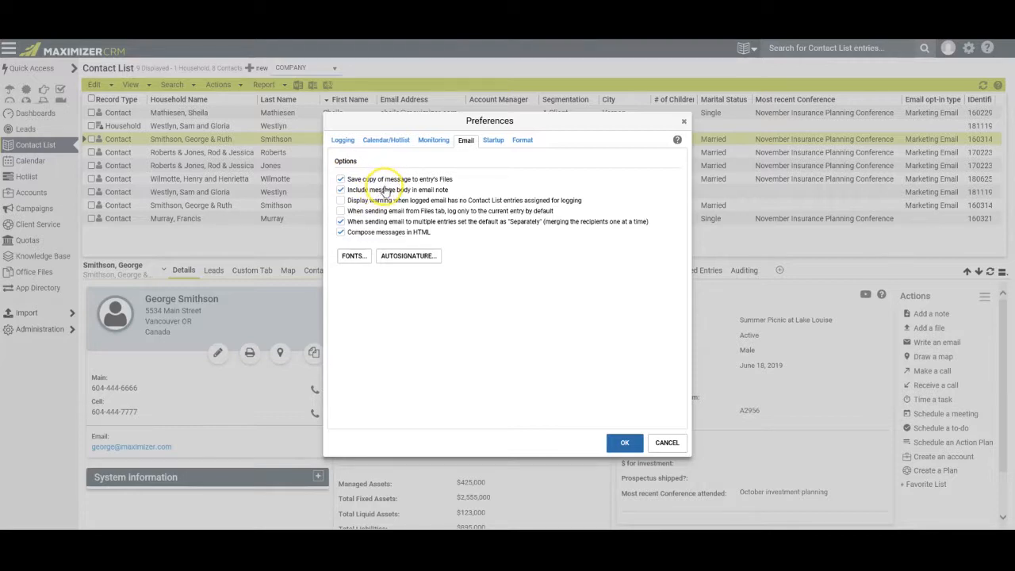
{"action": "left_click", "coordinate": [399, 259]}
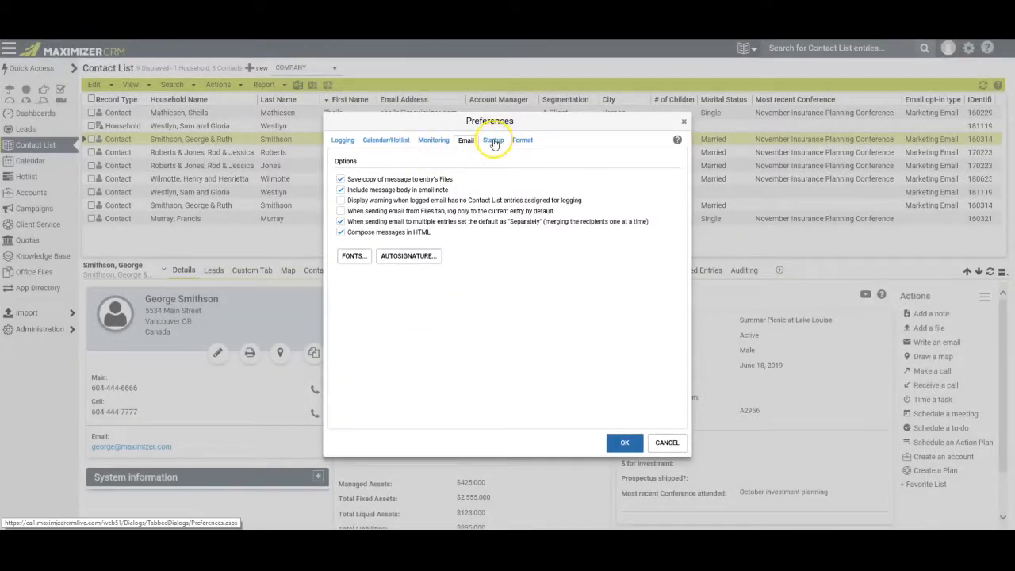
{"action": "left_click", "coordinate": [494, 140]}
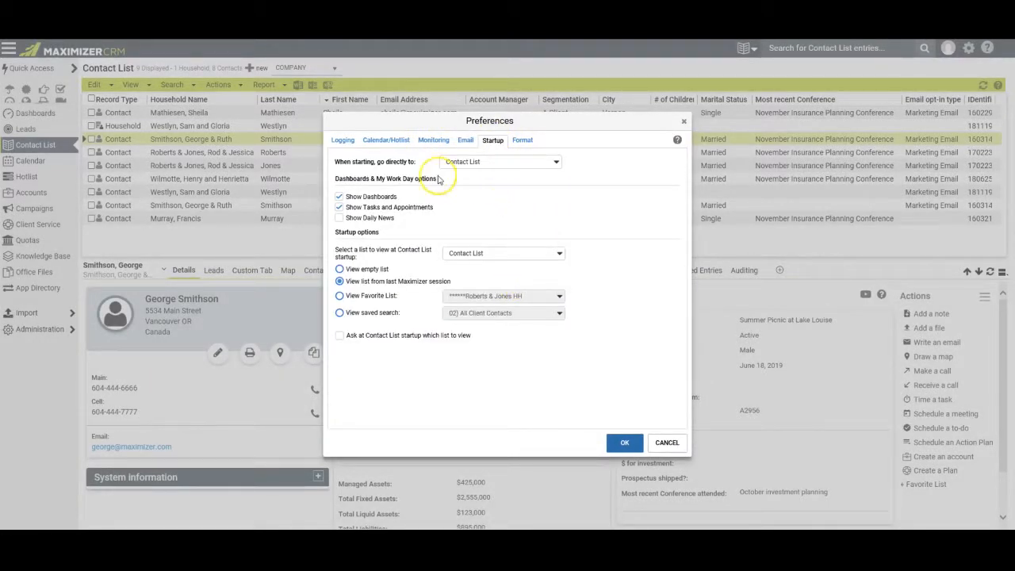
Keep Contact List as the startup module using the last session's list, and confirm with OK.
{"action": "left_click", "coordinate": [556, 162]}
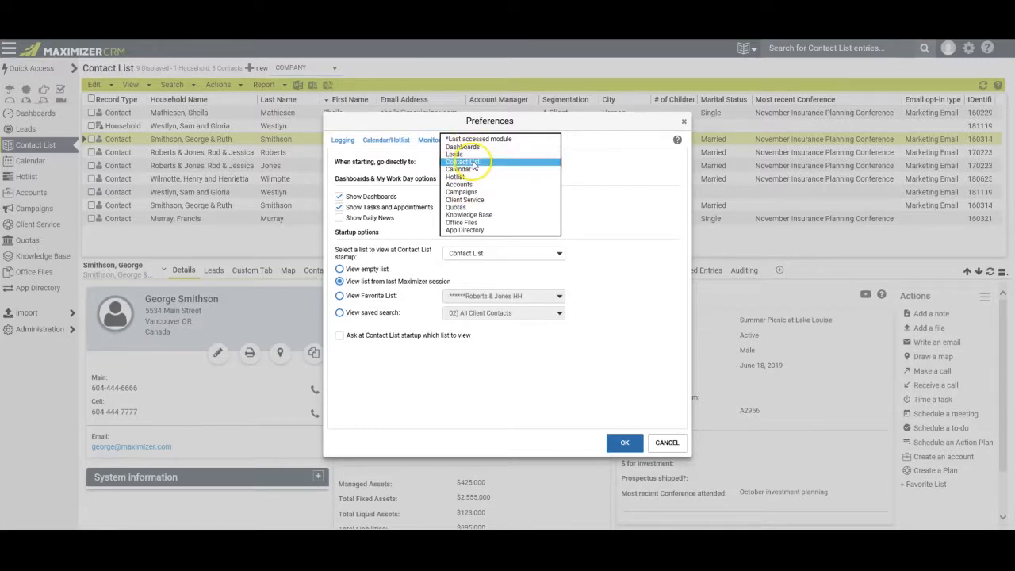
{"action": "left_click", "coordinate": [594, 168]}
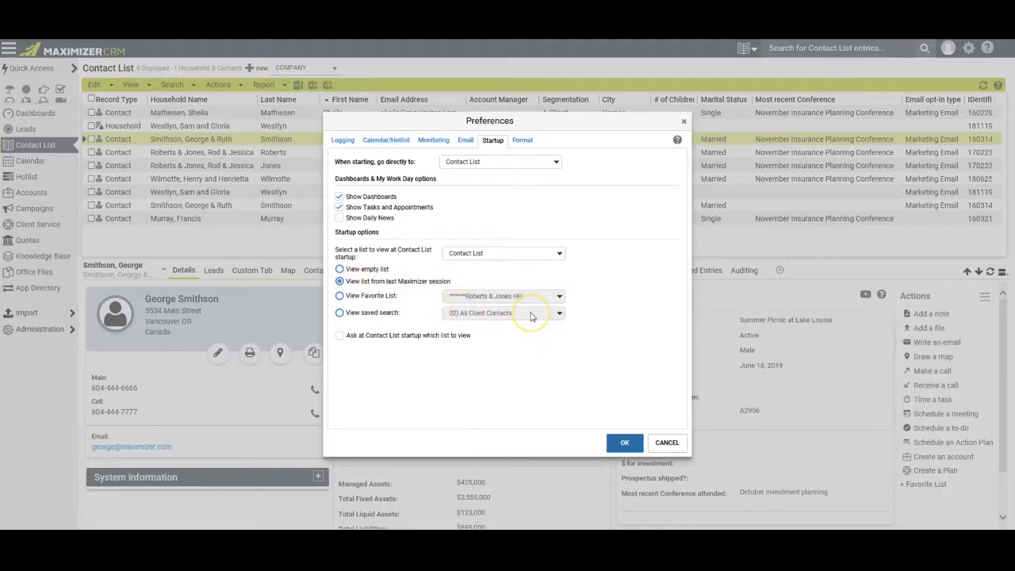
{"action": "left_click", "coordinate": [339, 269]}
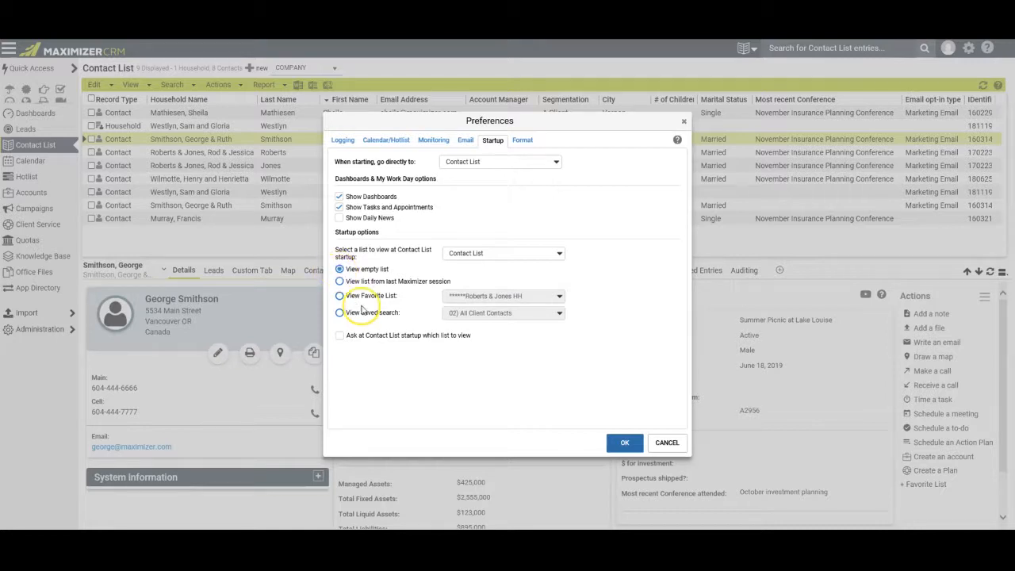
{"action": "left_click", "coordinate": [339, 281]}
{"action": "left_click", "coordinate": [625, 443]}
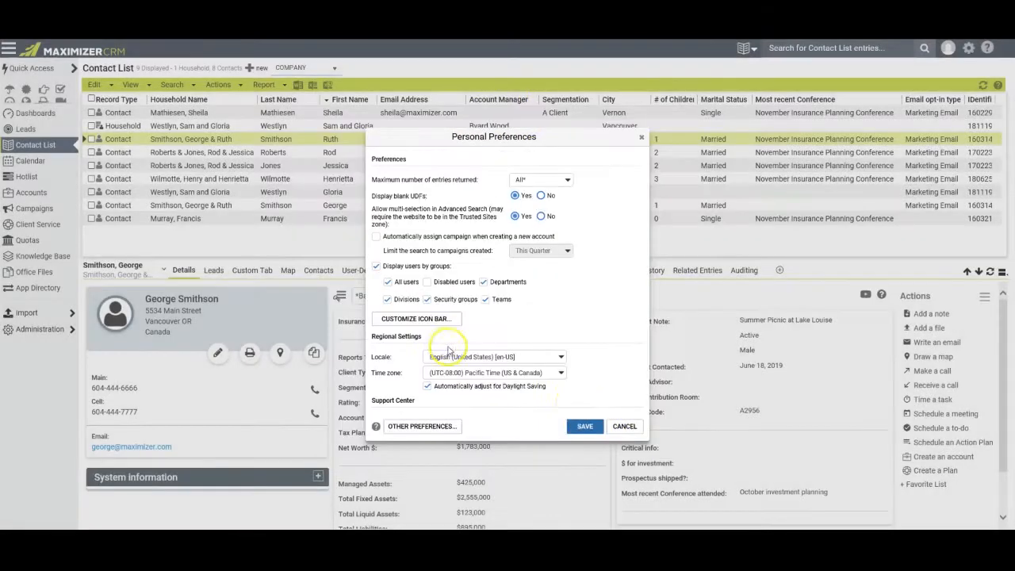
Hide the Campaigns, Quotas, Knowledge Base and Office Files icons, confirm, and save Personal Preferences.
{"action": "left_click", "coordinate": [412, 321]}
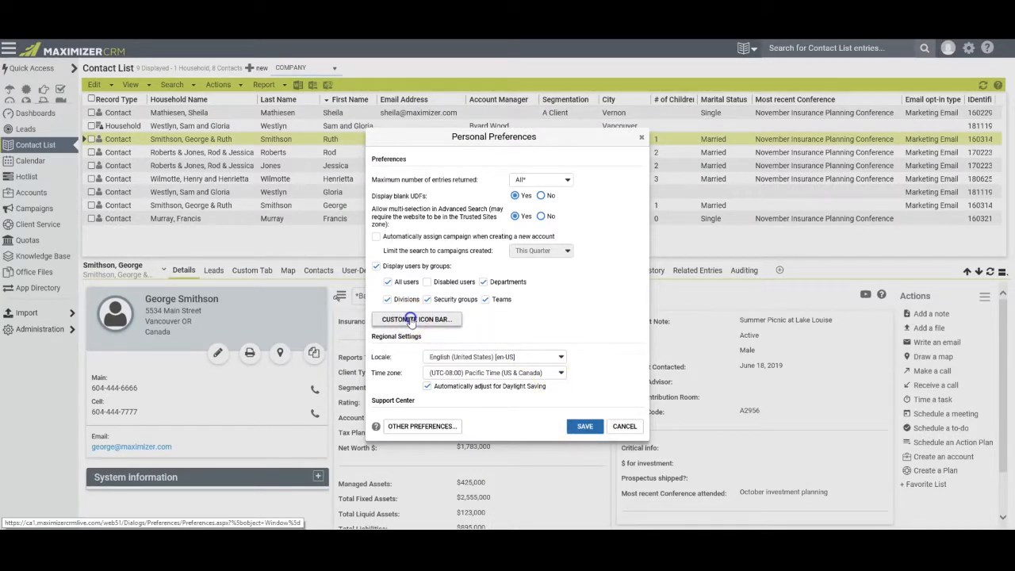
{"action": "left_click_drag", "start_coordinate": [598, 245], "coordinate": [600, 313]}
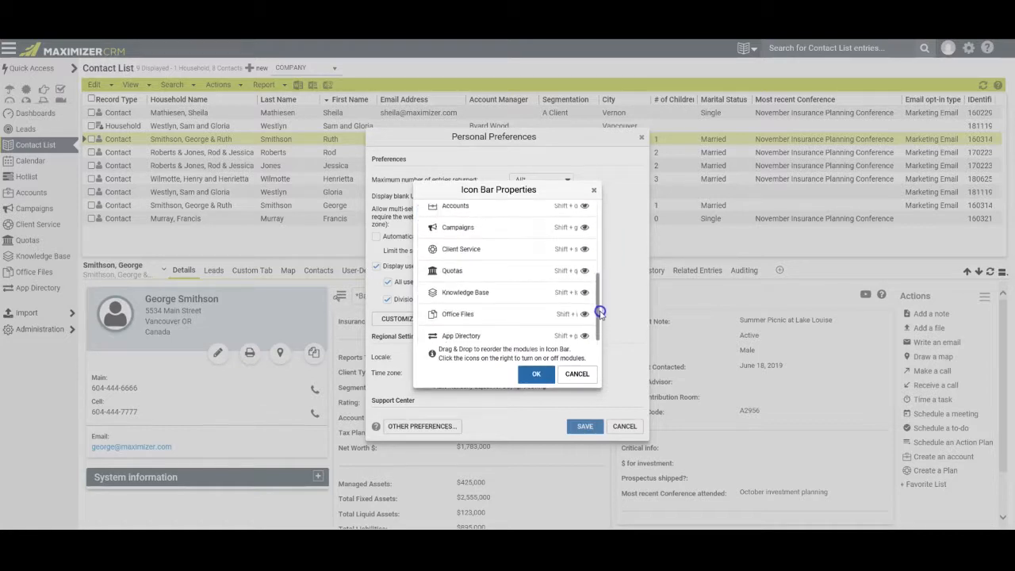
{"action": "left_click", "coordinate": [585, 229]}
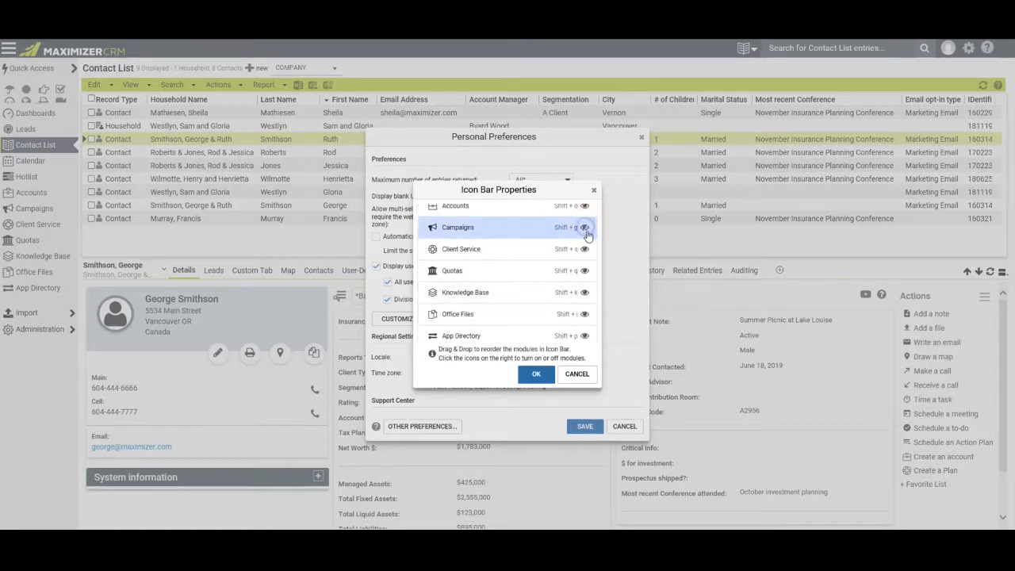
{"action": "left_click", "coordinate": [585, 271]}
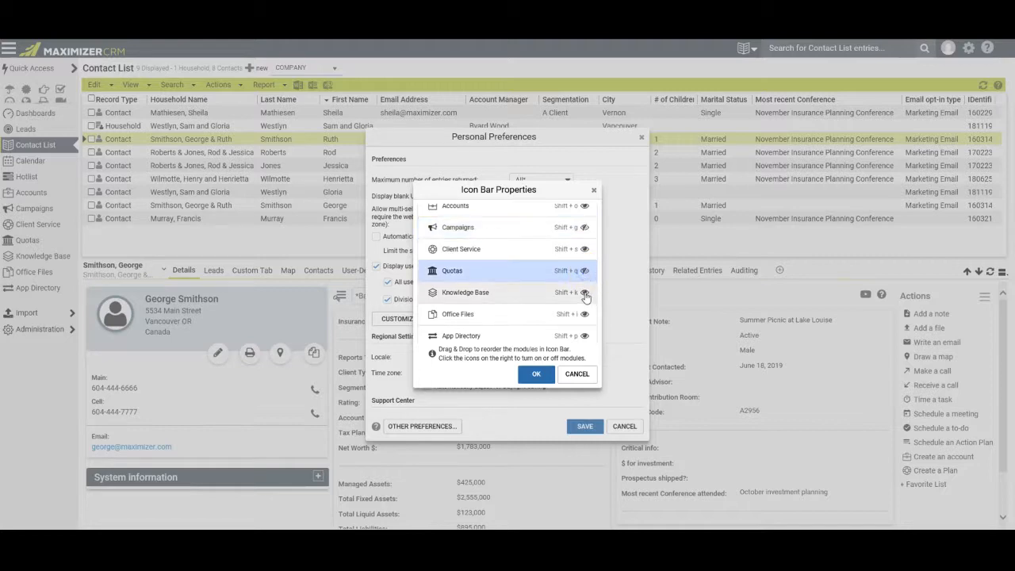
{"action": "left_click", "coordinate": [586, 293]}
{"action": "left_click", "coordinate": [583, 315]}
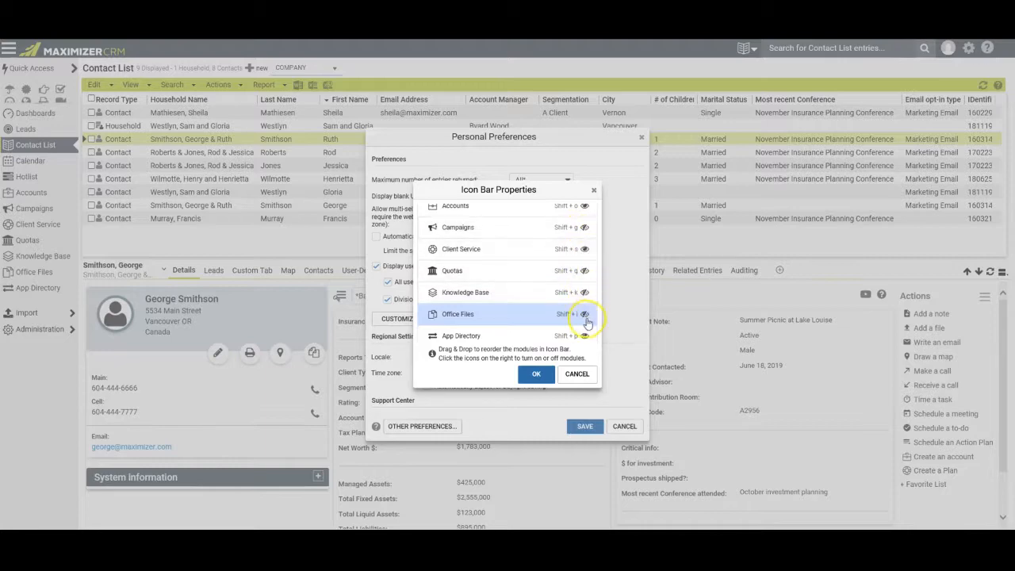
{"action": "left_click", "coordinate": [536, 374]}
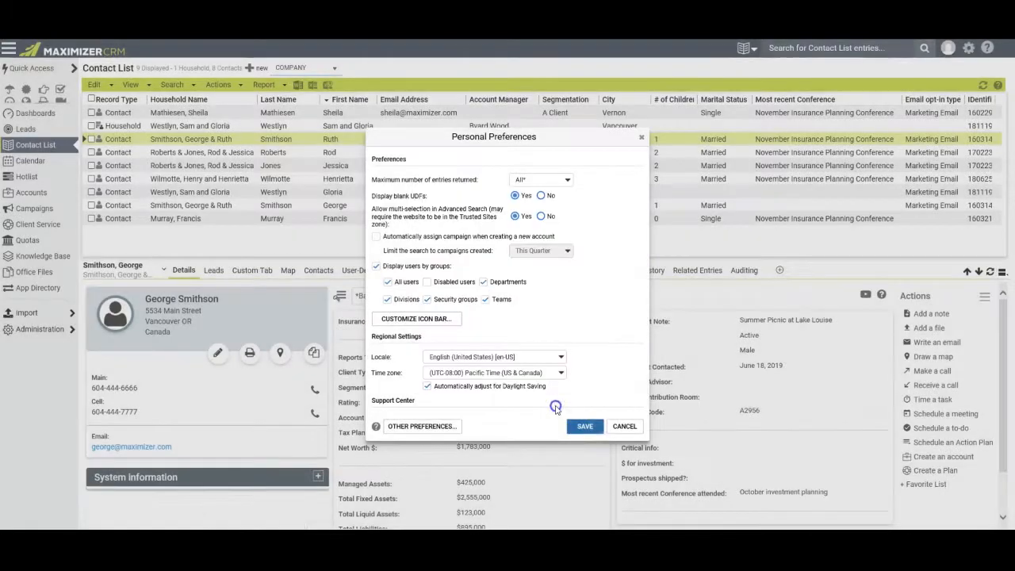
{"action": "left_click", "coordinate": [584, 427]}
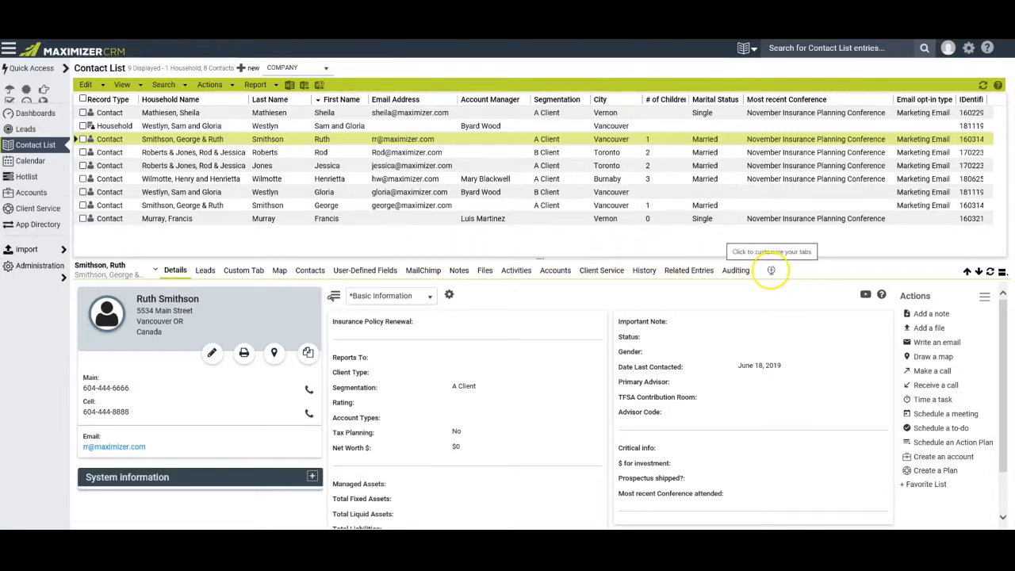
Switch off the Map, User-Defined Fields, History, Related Entries and Auditing detail tabs and confirm.
{"action": "left_click", "coordinate": [770, 269]}
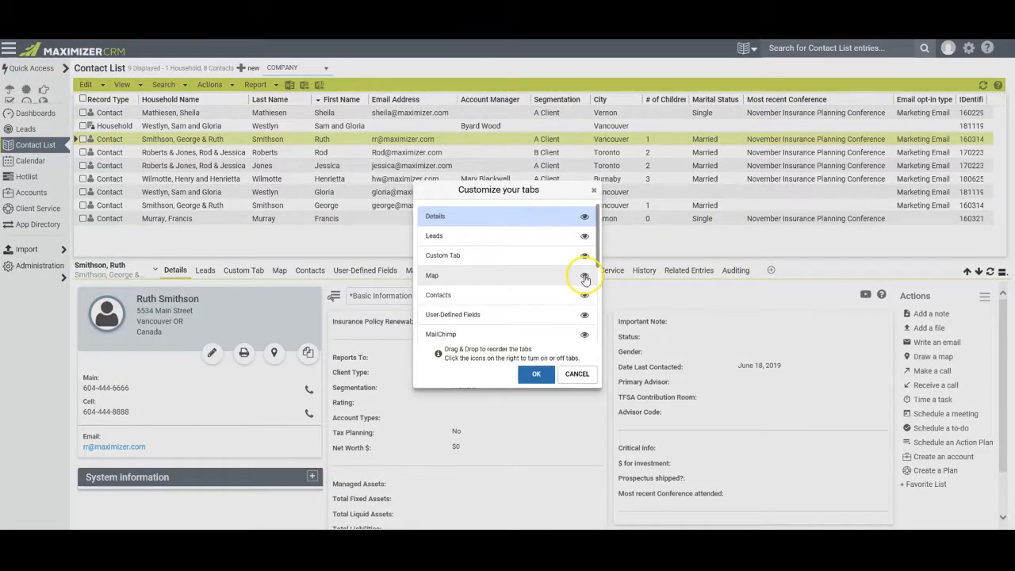
{"action": "left_click", "coordinate": [585, 277]}
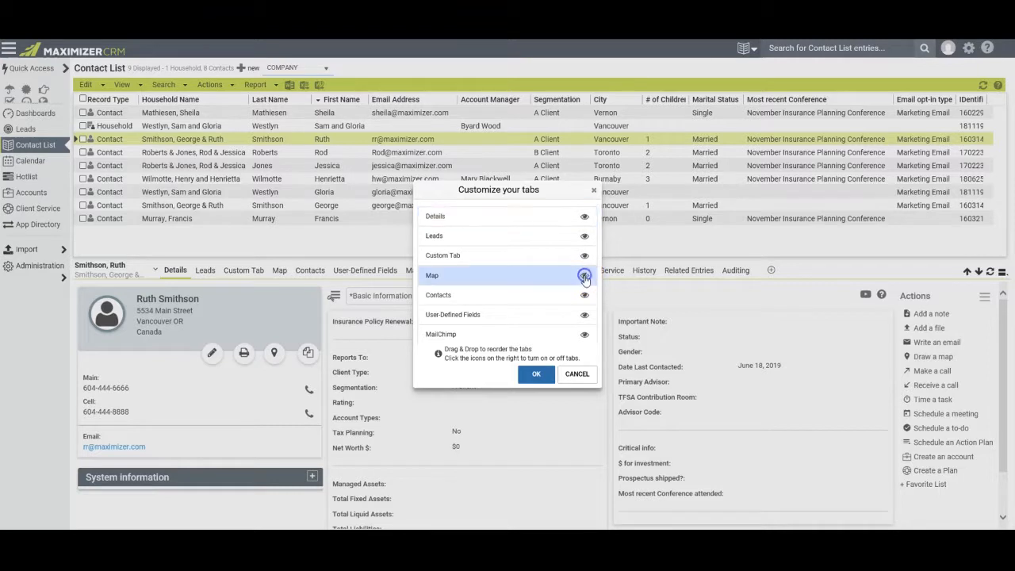
{"action": "left_click", "coordinate": [585, 334]}
{"action": "scroll", "coordinate": [585, 275], "scroll_direction": "down", "scroll_amount": 3}
{"action": "left_click", "coordinate": [585, 293]}
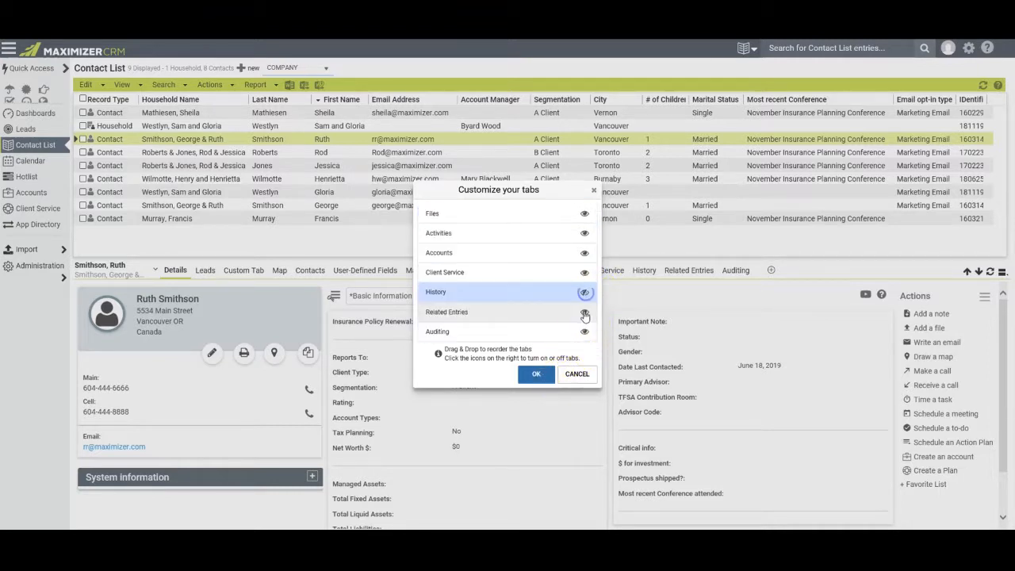
{"action": "left_click", "coordinate": [584, 313]}
{"action": "left_click", "coordinate": [584, 332]}
{"action": "left_click", "coordinate": [536, 375]}
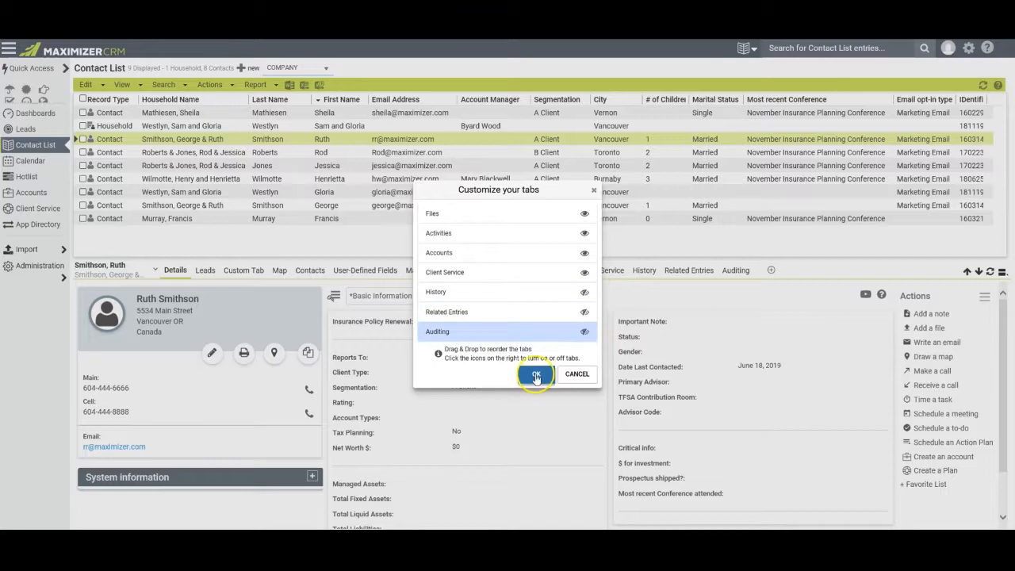
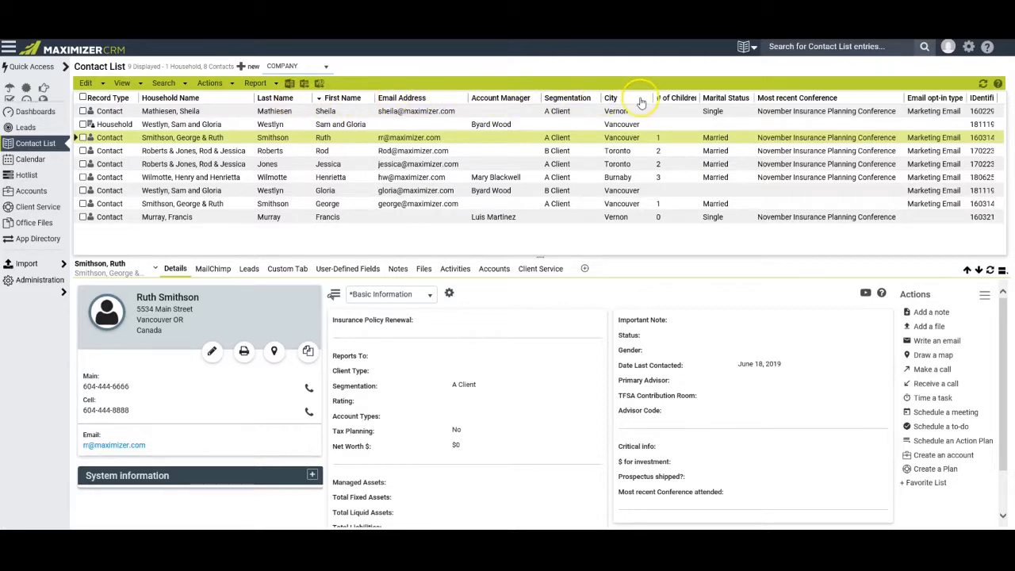
Open the Contact List's Column Setup manager and set Show to All Column Setups.
{"action": "left_click", "coordinate": [118, 82]}
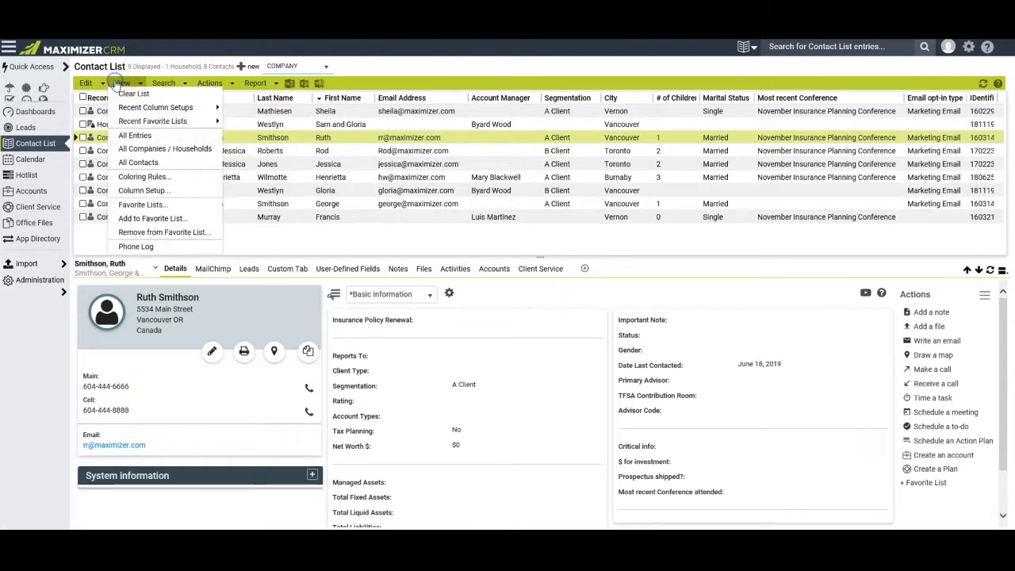
{"action": "left_click", "coordinate": [139, 190]}
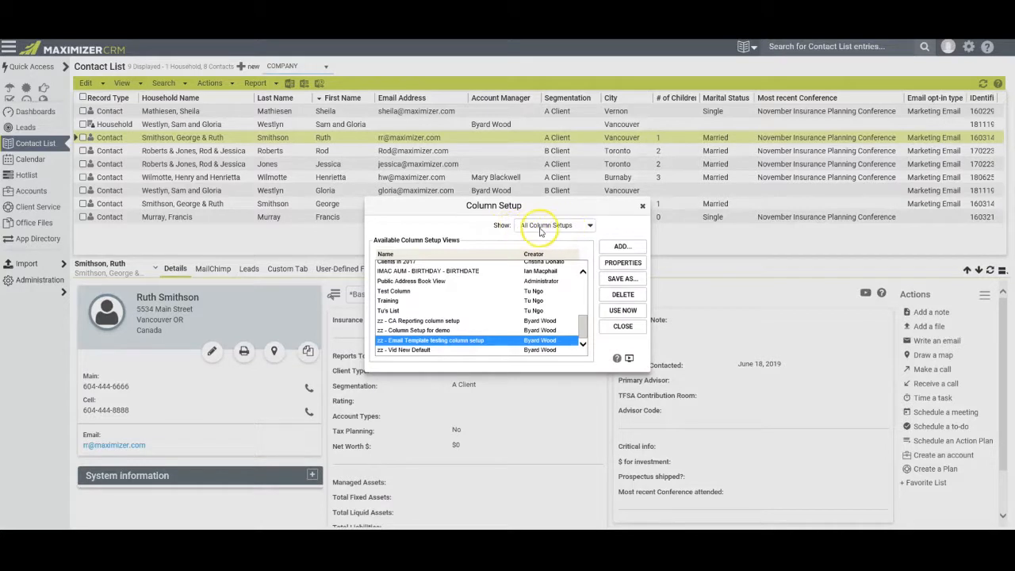
{"action": "left_click", "coordinate": [591, 227]}
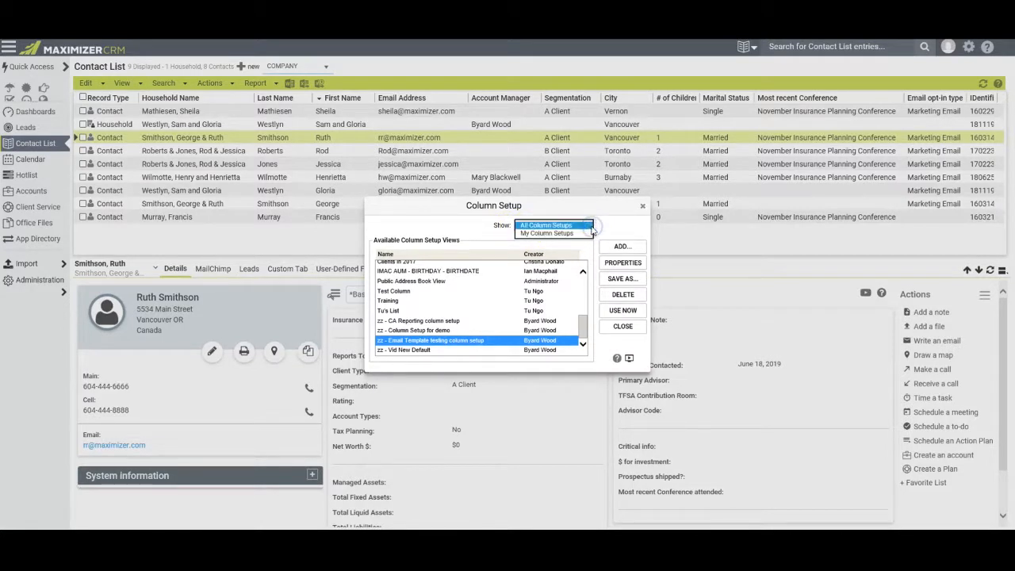
{"action": "left_click", "coordinate": [589, 226]}
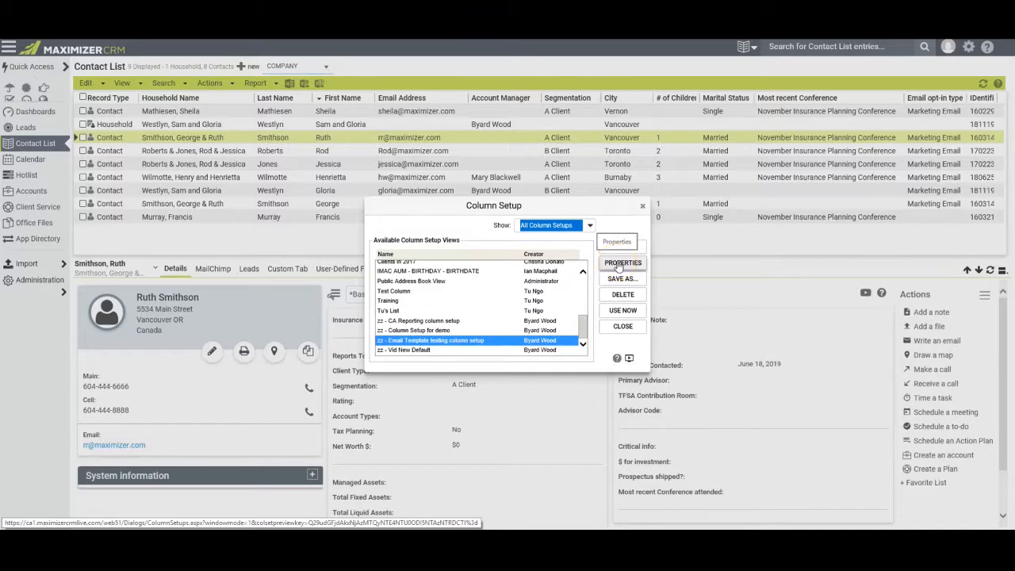
Add a User-Defined Fields column to the zz - Email Template testing setup, save it, and use it now.
{"action": "left_click", "coordinate": [618, 264]}
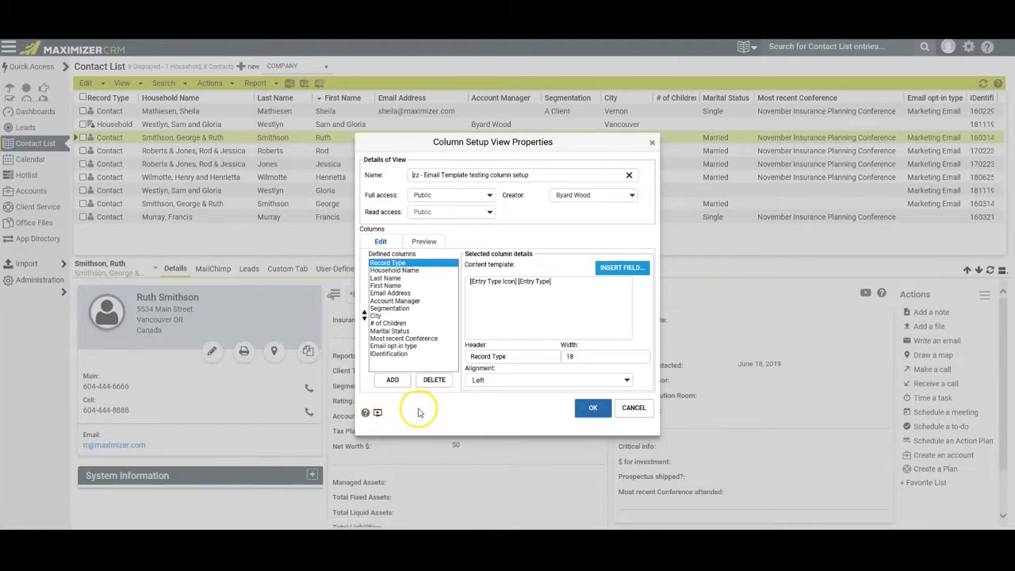
{"action": "left_click", "coordinate": [393, 381]}
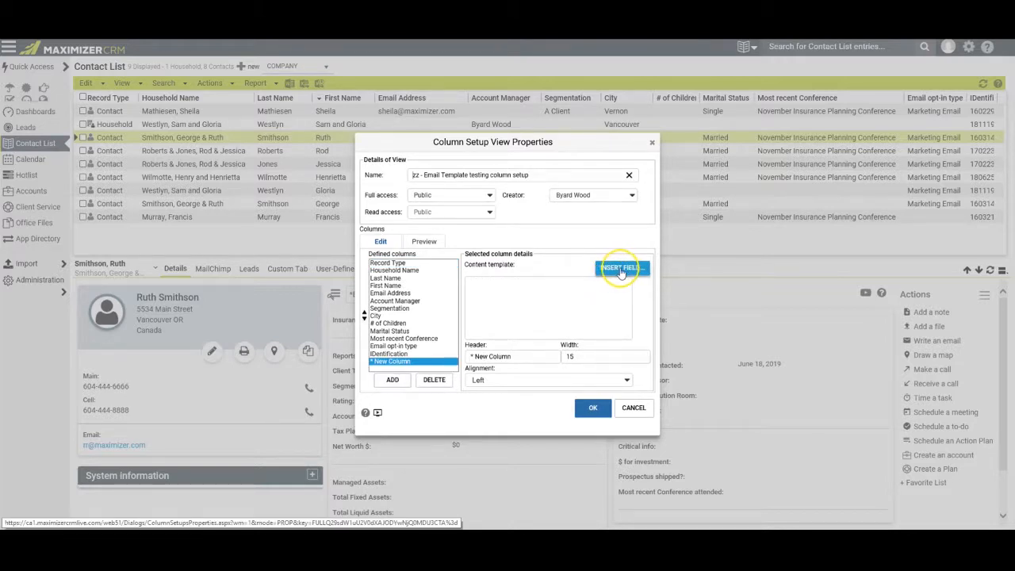
{"action": "left_click", "coordinate": [616, 270]}
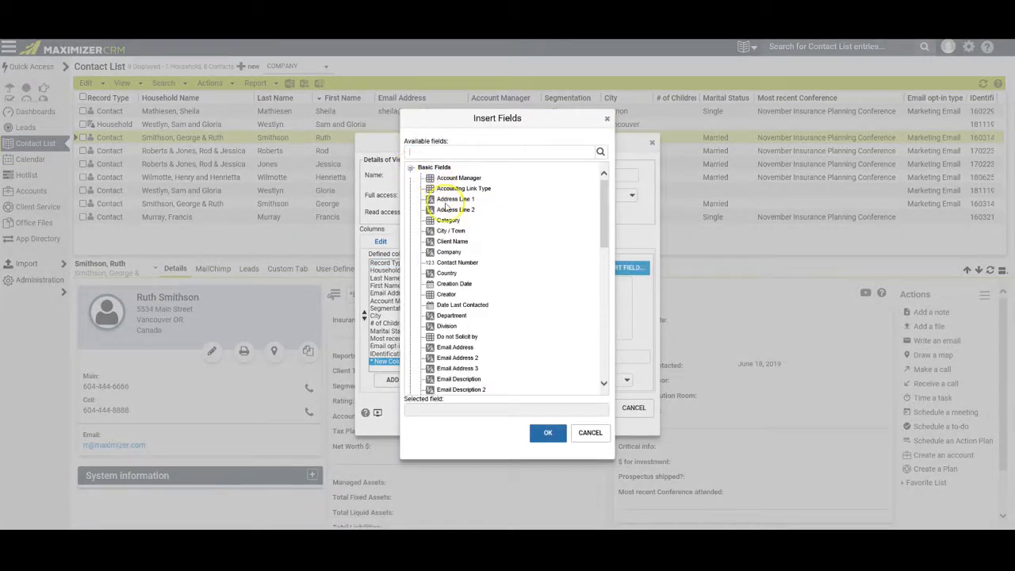
{"action": "left_click", "coordinate": [411, 170]}
{"action": "left_click", "coordinate": [410, 180]}
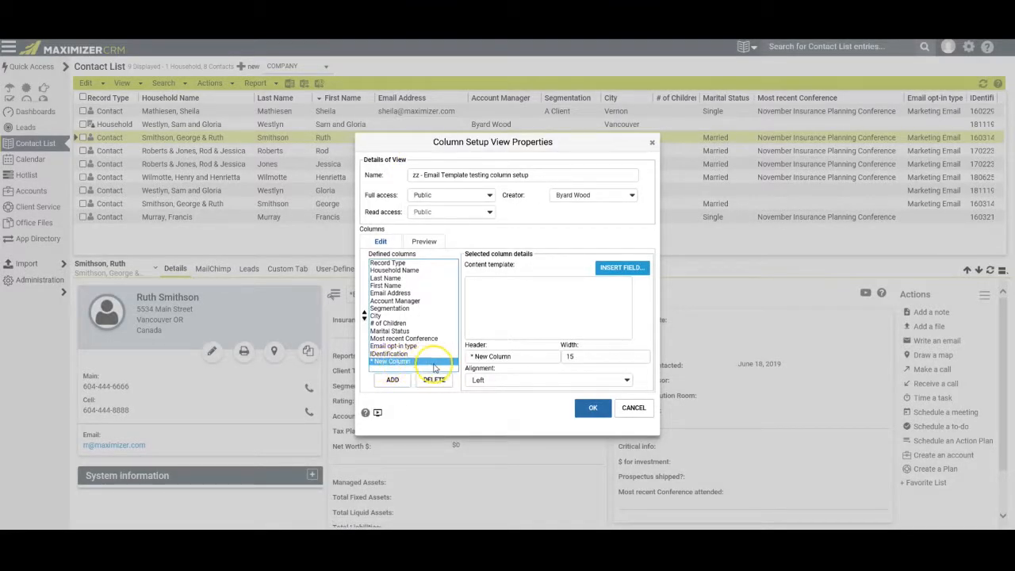
{"action": "left_click", "coordinate": [425, 361]}
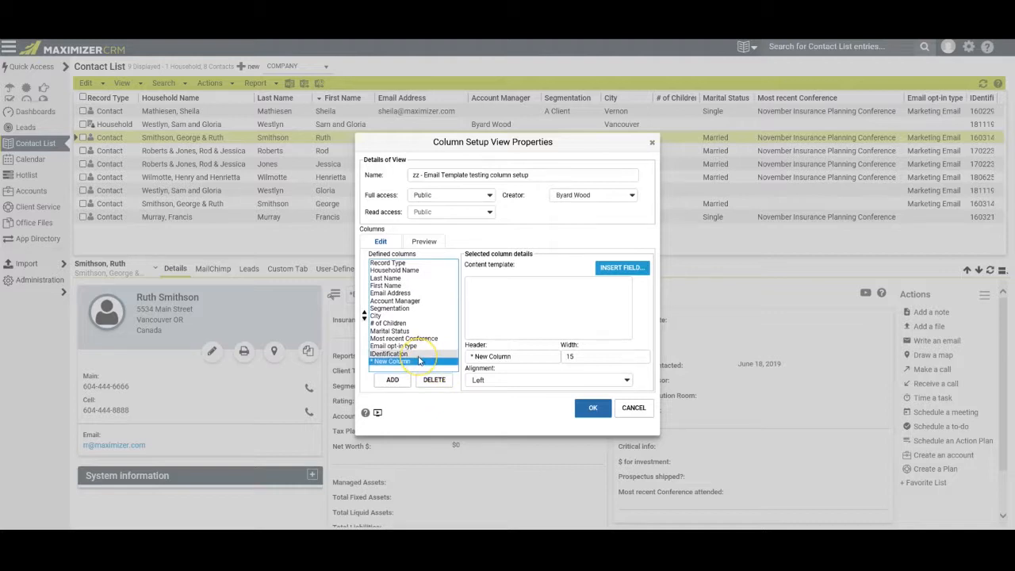
{"action": "left_click", "coordinate": [421, 354]}
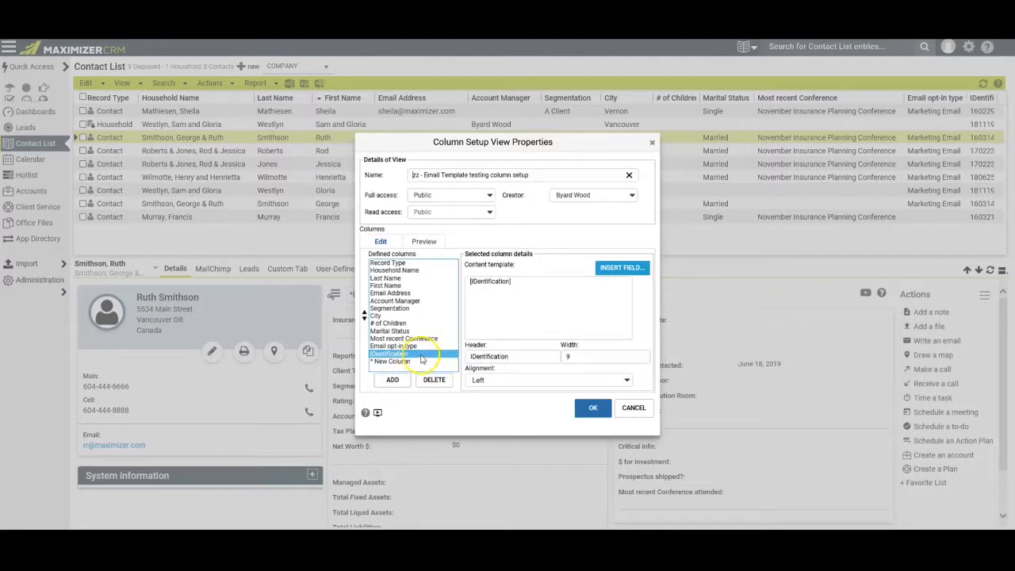
{"action": "left_click", "coordinate": [434, 379]}
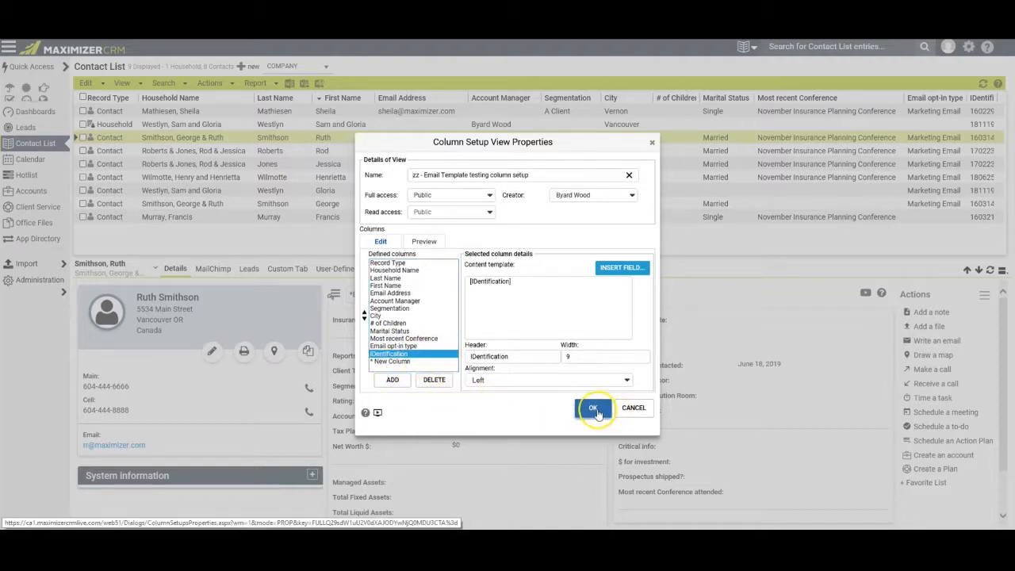
{"action": "left_click", "coordinate": [594, 409]}
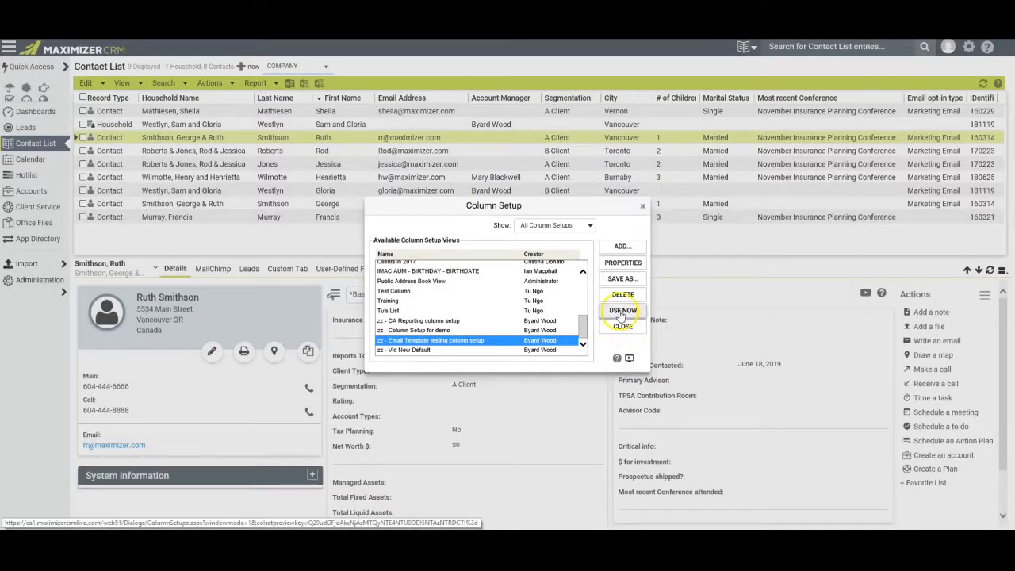
{"action": "left_click", "coordinate": [623, 312]}
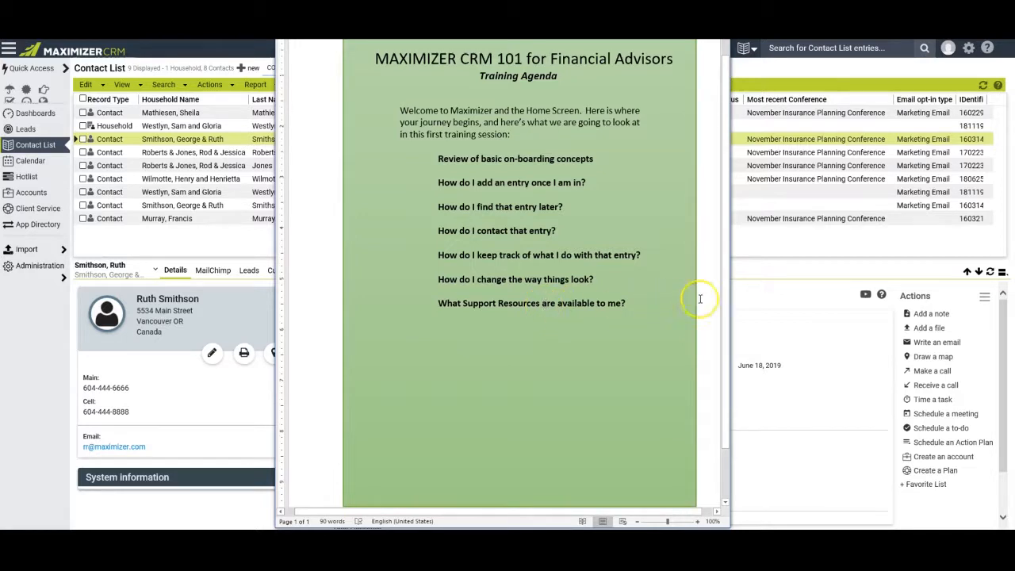
Bring the Maximizer CRM contact list back in front of the Word training agenda.
{"action": "left_click", "coordinate": [787, 252]}
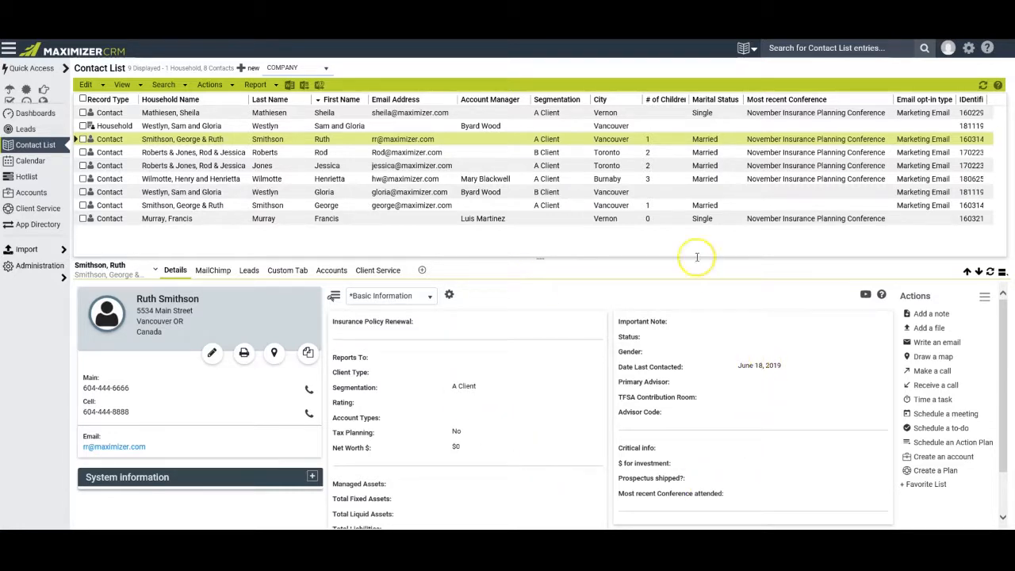
Open Help Centre > General Help > Video Tutorials and continue to YouTube.
{"action": "left_click", "coordinate": [987, 50]}
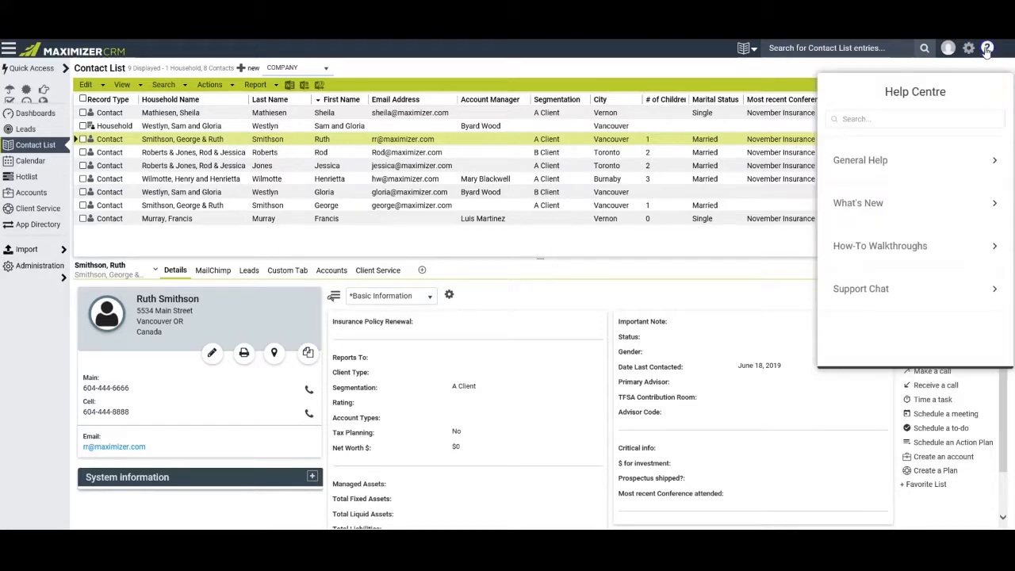
{"action": "left_click", "coordinate": [869, 158]}
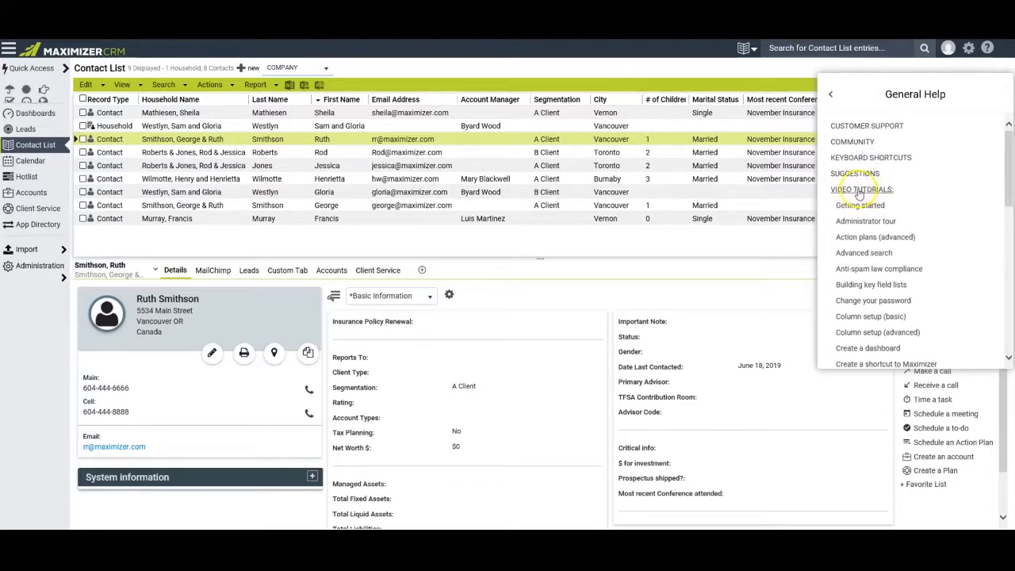
{"action": "left_click", "coordinate": [854, 189]}
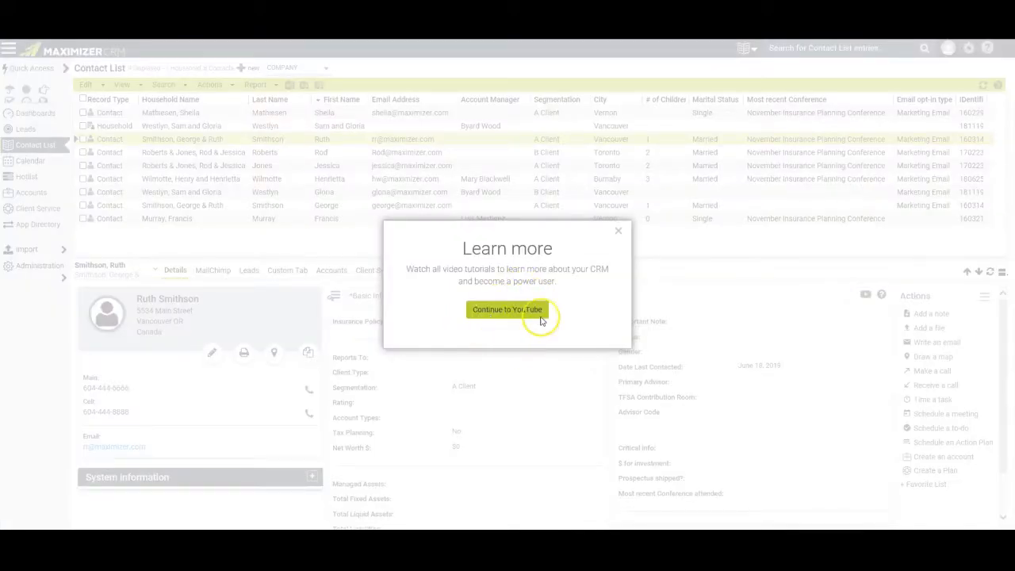
{"action": "left_click", "coordinate": [508, 312]}
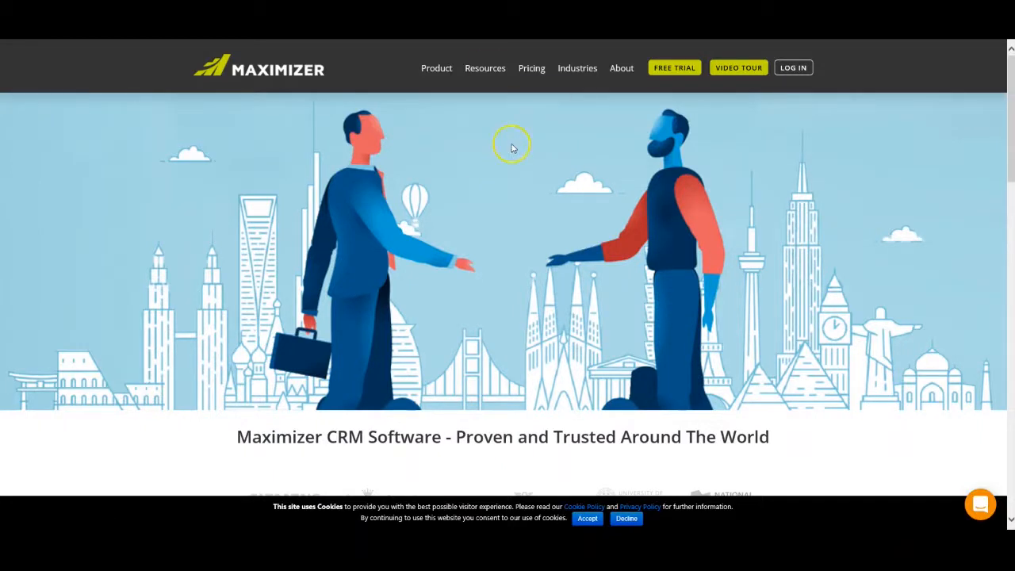
Go to the Maximizer website's Help Center and open its Contact support page.
{"action": "mouse_move", "coordinate": [486, 64]}
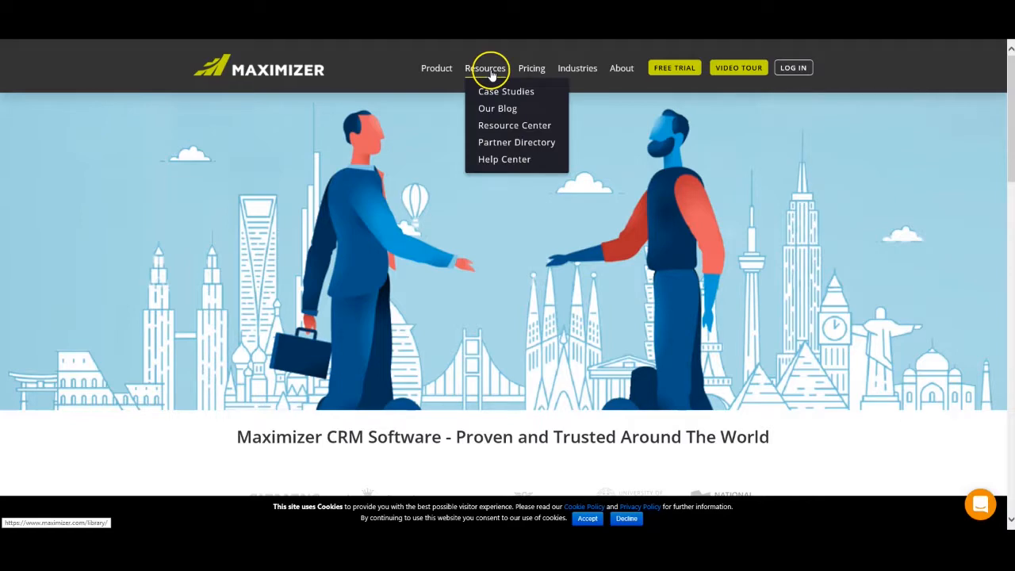
{"action": "left_click", "coordinate": [504, 160]}
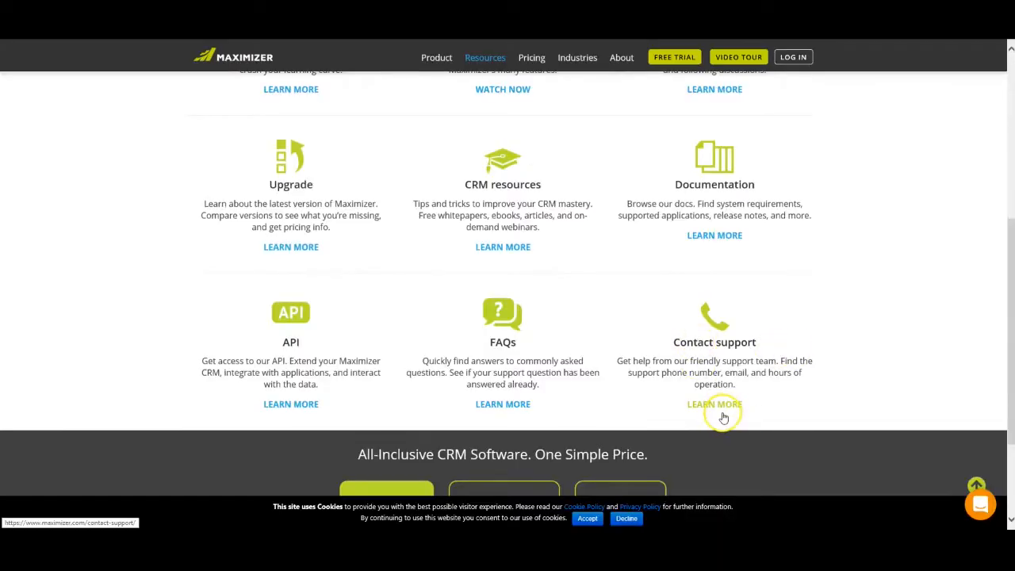
{"action": "left_click", "coordinate": [716, 406]}
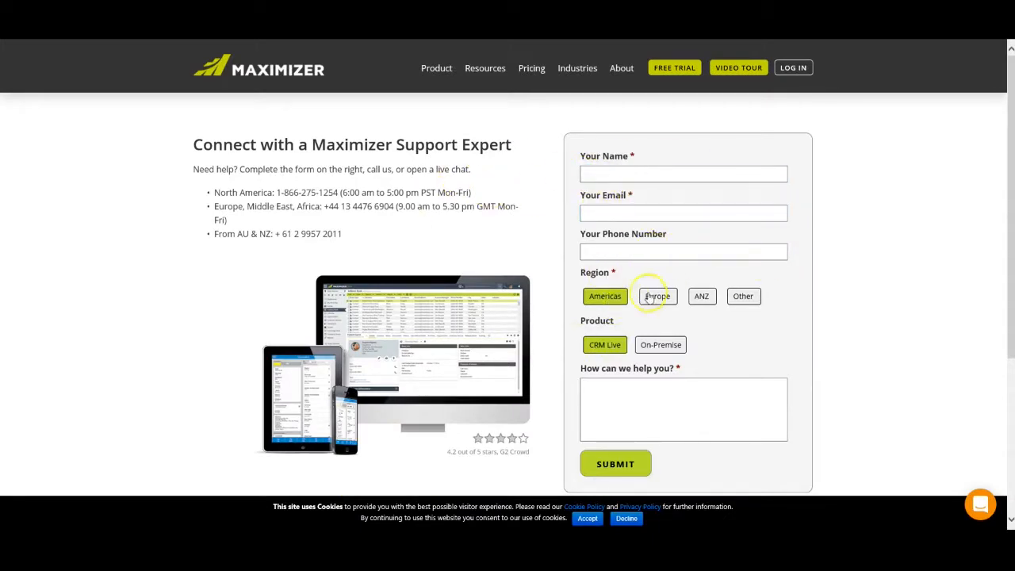
Start writing a support request in the form, then open the live support chat.
{"action": "left_click", "coordinate": [684, 419]}
{"action": "left_click", "coordinate": [618, 468]}
{"action": "left_click", "coordinate": [634, 405]}
{"action": "left_click", "coordinate": [980, 504]}
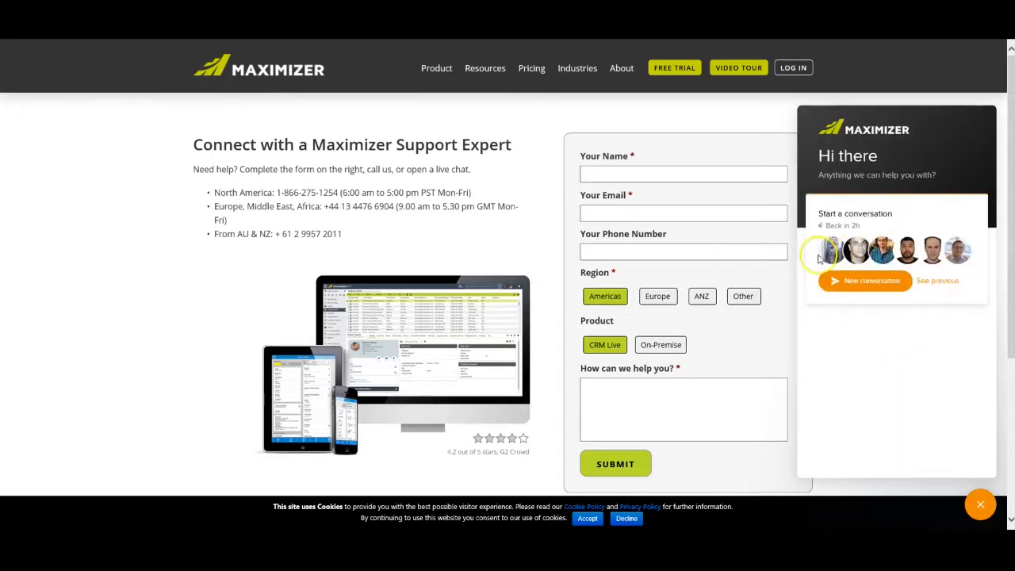